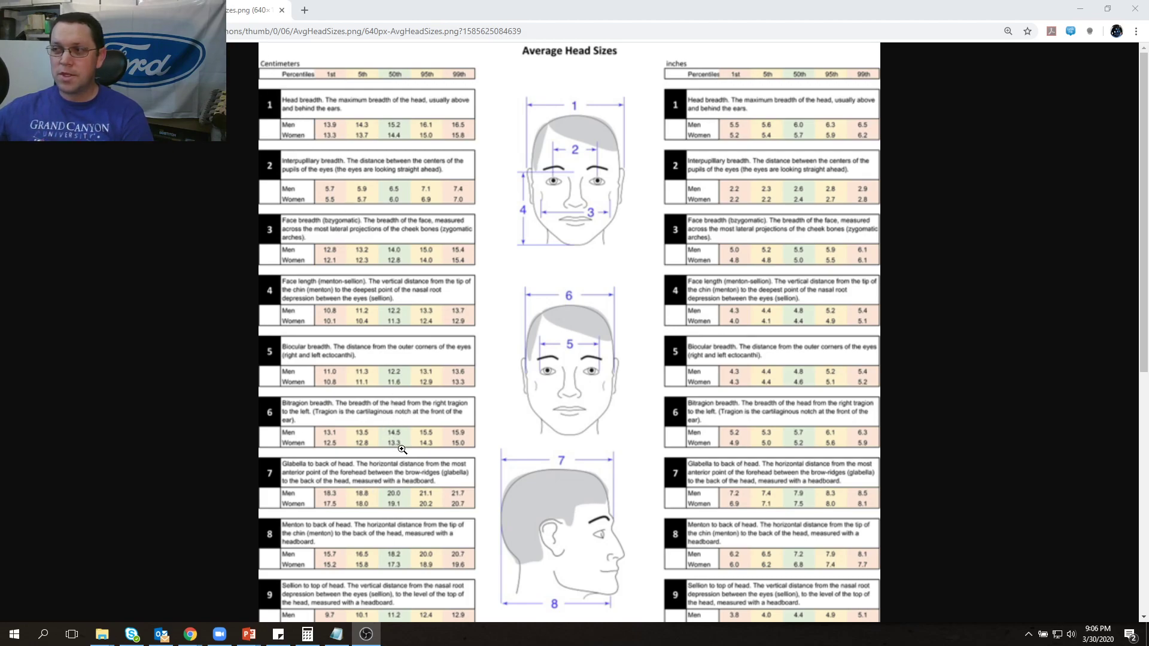
Step: Examine the average head sizes chart, comparing the head breadth rows with the head length rows further down
{"action": "scroll", "coordinate": [408, 424], "scroll_direction": "down", "scroll_amount": 3}
{"action": "scroll", "coordinate": [431, 419], "scroll_direction": "down", "scroll_amount": 3}
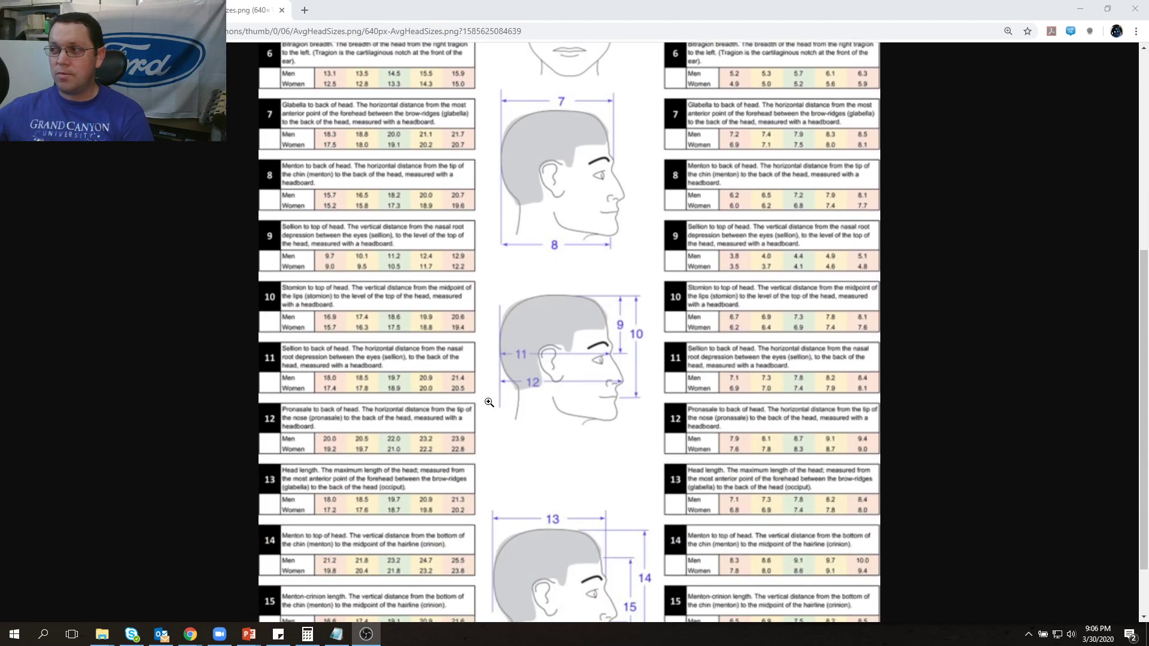
{"action": "scroll", "coordinate": [509, 467], "scroll_direction": "down", "scroll_amount": 1}
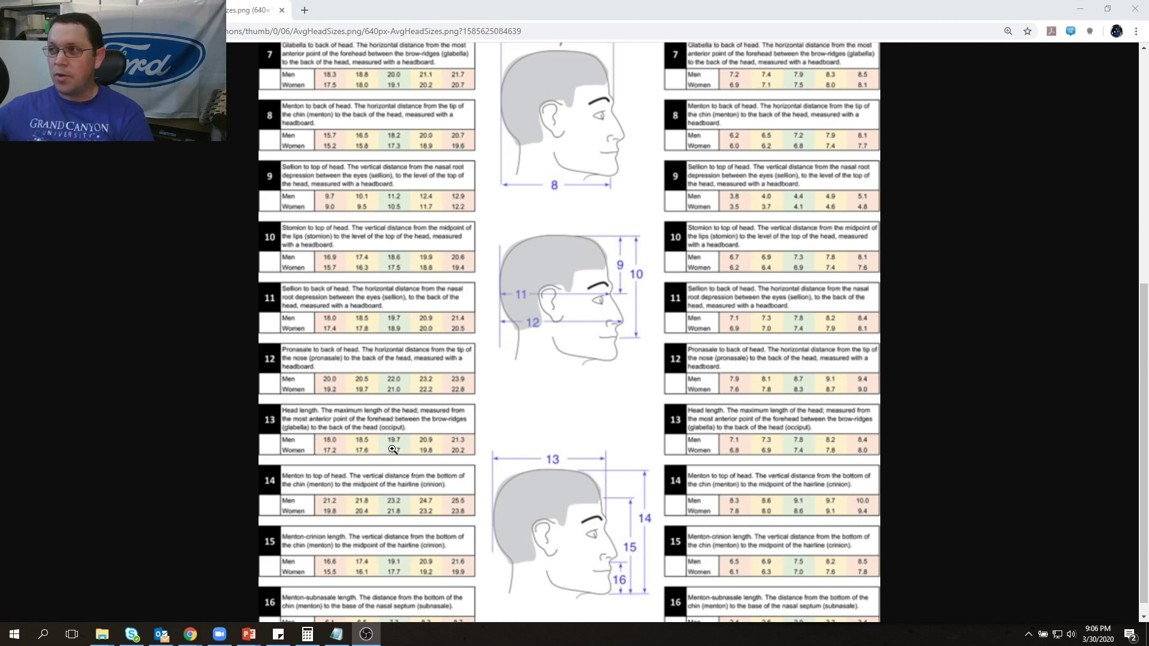
{"action": "scroll", "coordinate": [392, 449], "scroll_direction": "up", "scroll_amount": 7}
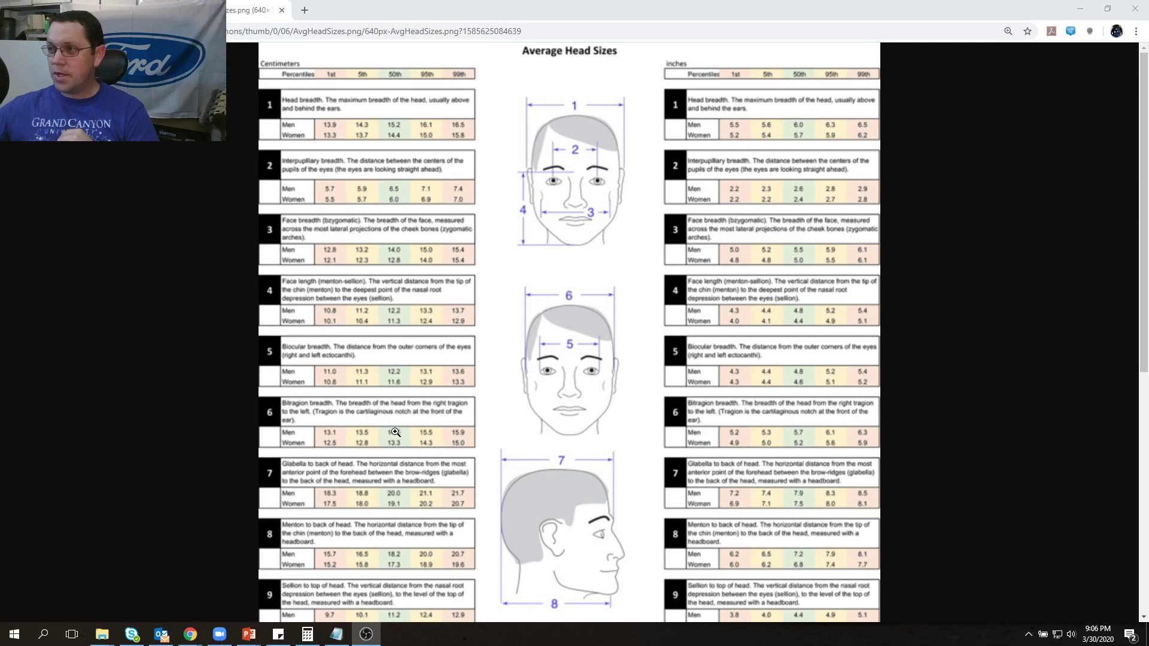
{"action": "scroll", "coordinate": [392, 432], "scroll_direction": "down", "scroll_amount": 2}
{"action": "scroll", "coordinate": [392, 432], "scroll_direction": "down", "scroll_amount": 5}
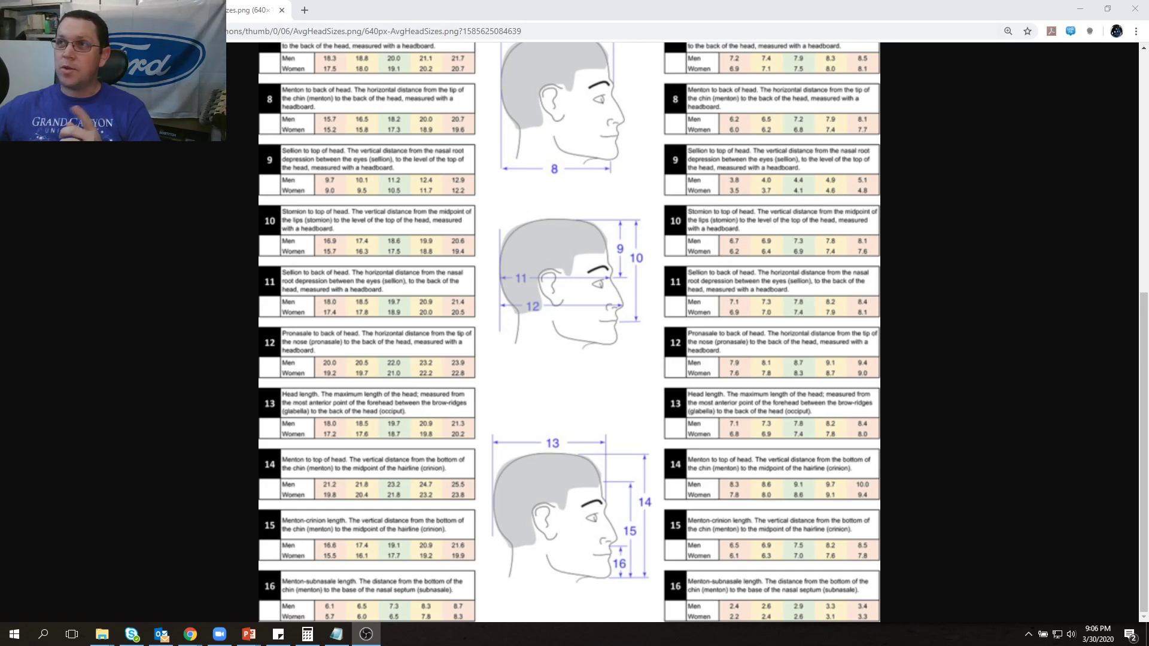
Step: Switch to Tinkercad and open the Funky Leelo-Kup design for editing
{"action": "left_click", "coordinate": [77, 10]}
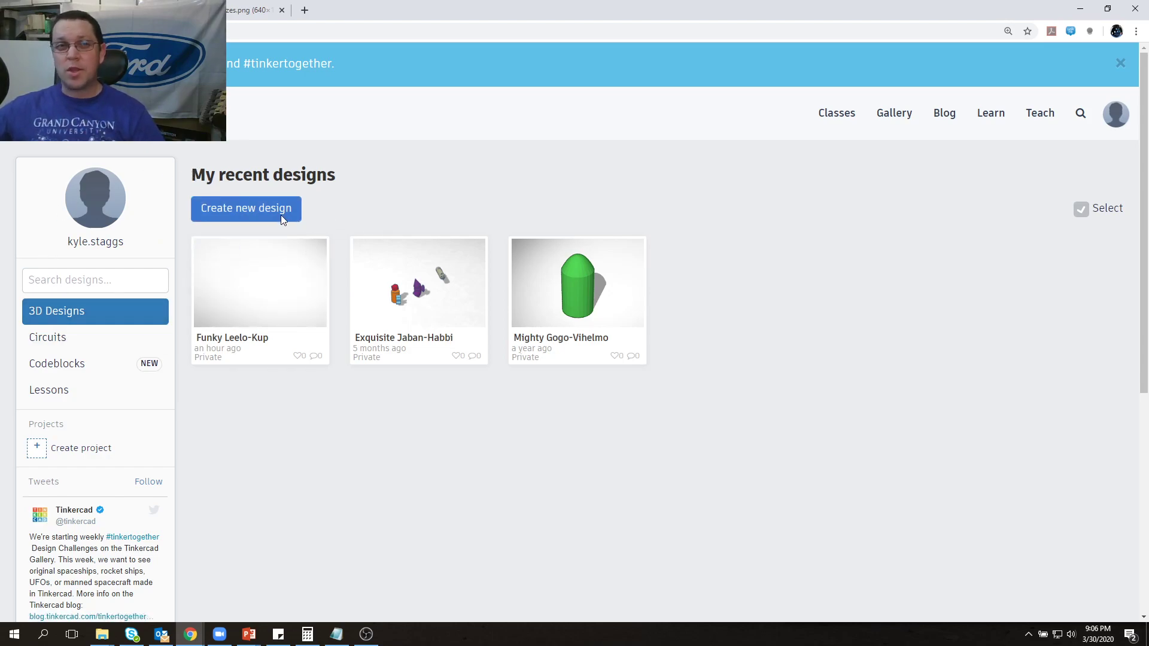
{"action": "mouse_move", "coordinate": [554, 256]}
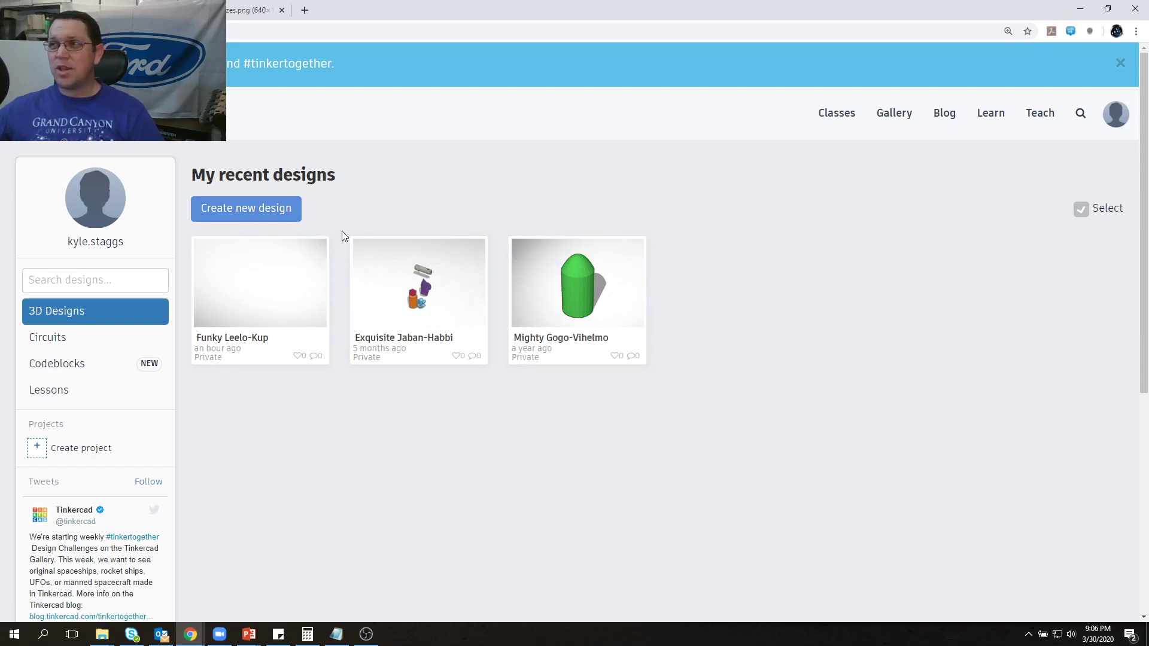
{"action": "mouse_move", "coordinate": [288, 264]}
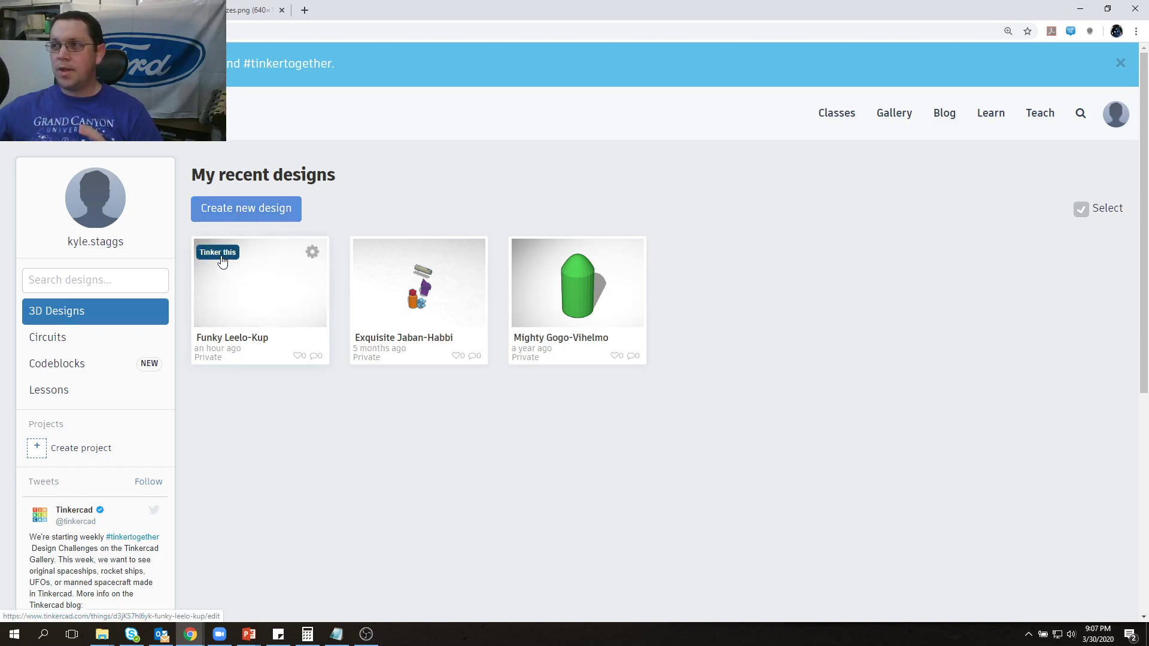
{"action": "left_click", "coordinate": [221, 258]}
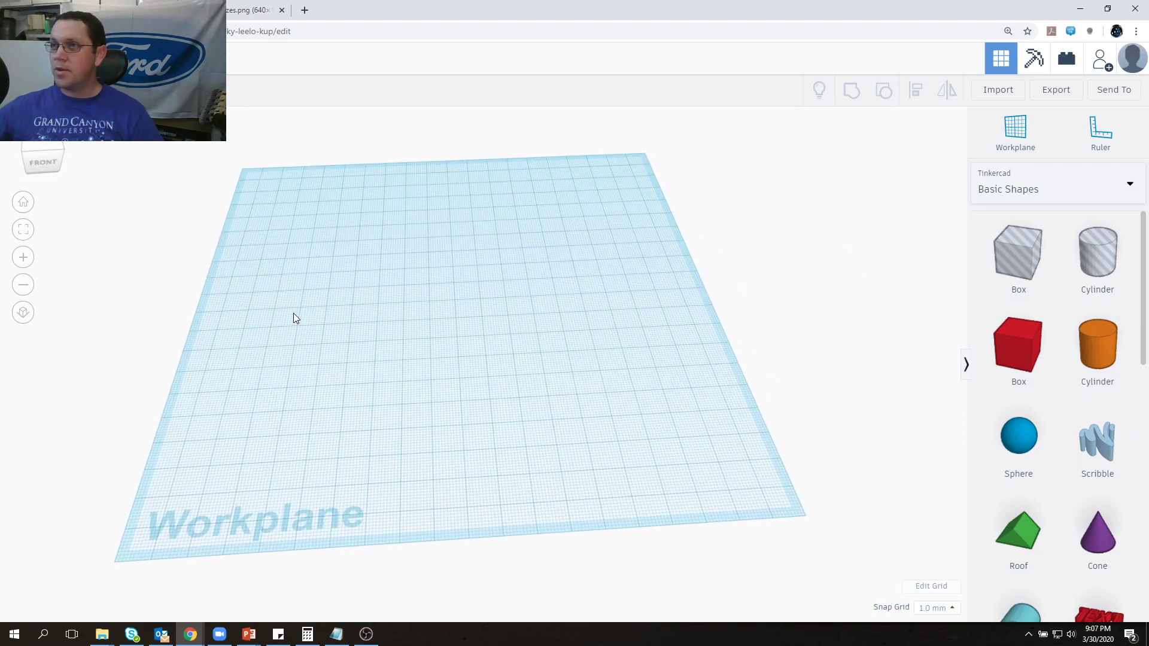
{"action": "mouse_move", "coordinate": [285, 316]}
{"action": "right_mouse_down"}
{"action": "mouse_move", "coordinate": [268, 321]}
{"action": "mouse_move", "coordinate": [285, 323]}
{"action": "right_mouse_up"}
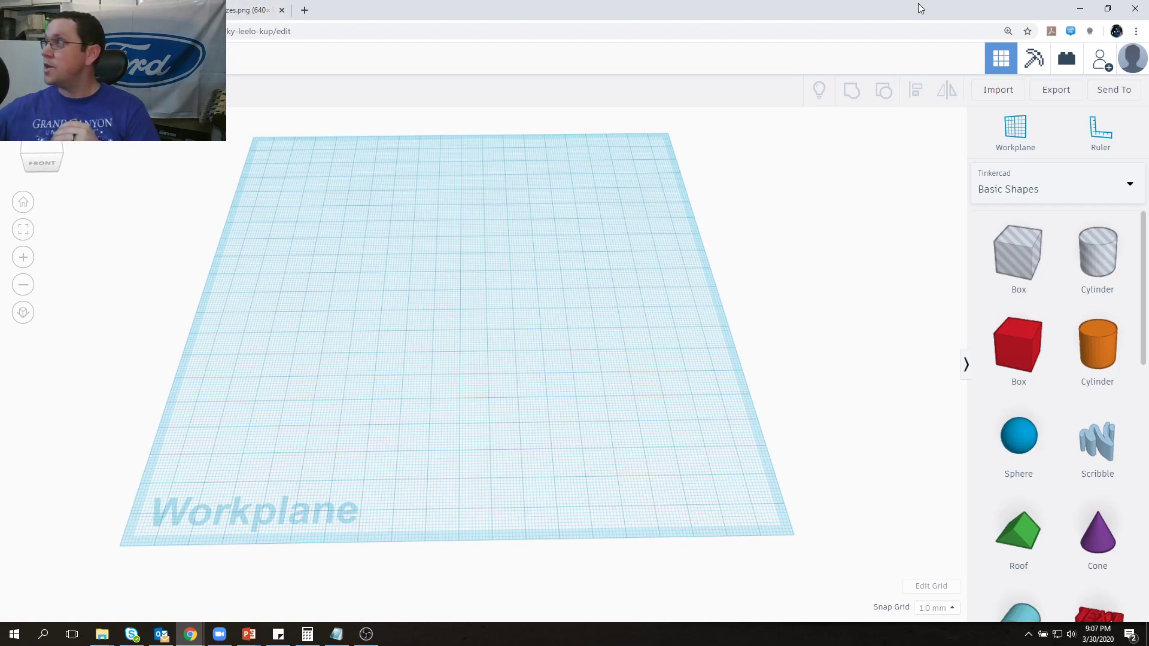
Step: Restore the maximized browser window, then narrow and reposition it so the calculator window behind shows above it
{"action": "left_click", "coordinate": [1108, 9]}
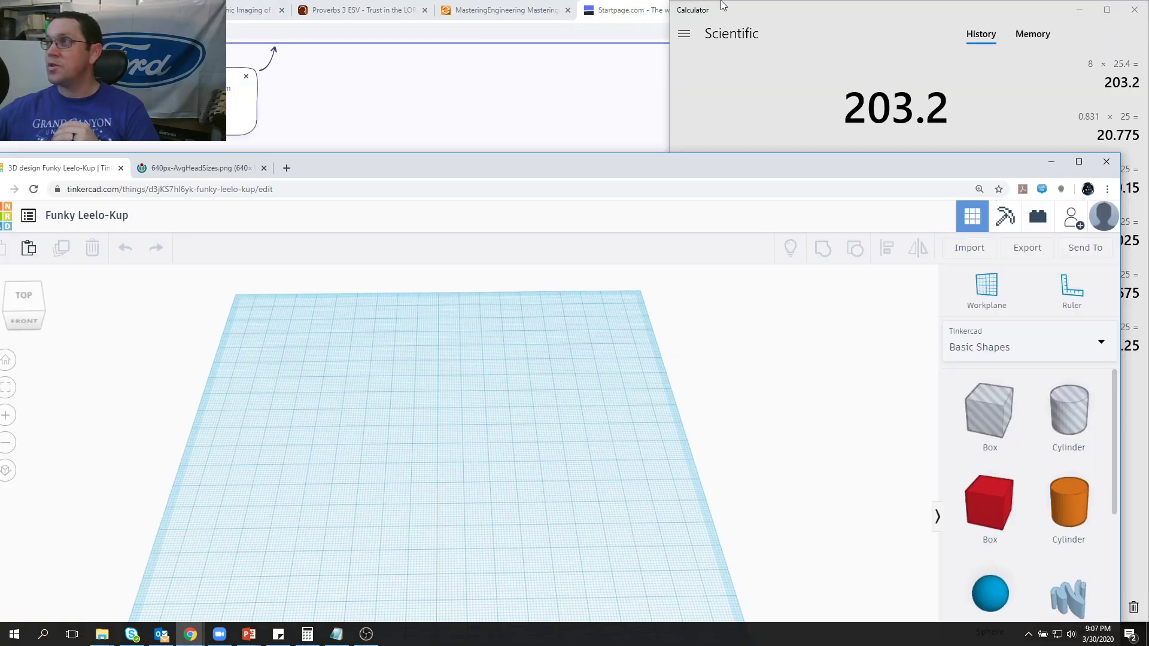
{"action": "left_click_drag", "start_coordinate": [517, 157], "coordinate": [548, 13]}
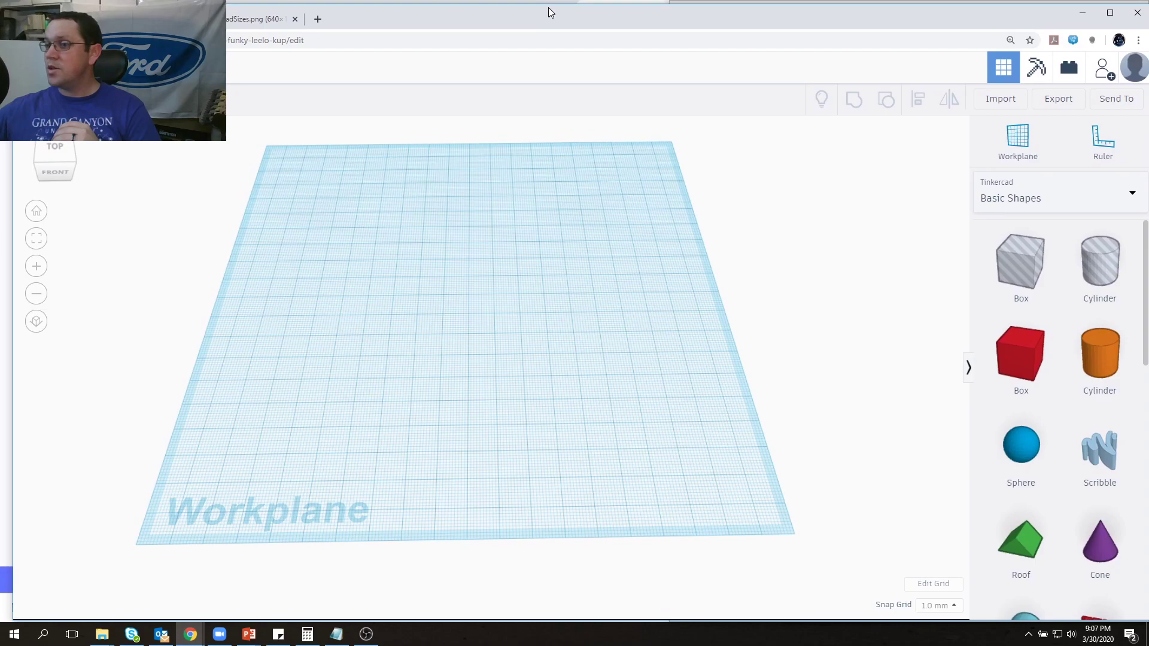
{"action": "left_click_drag", "start_coordinate": [12, 569], "coordinate": [69, 569]}
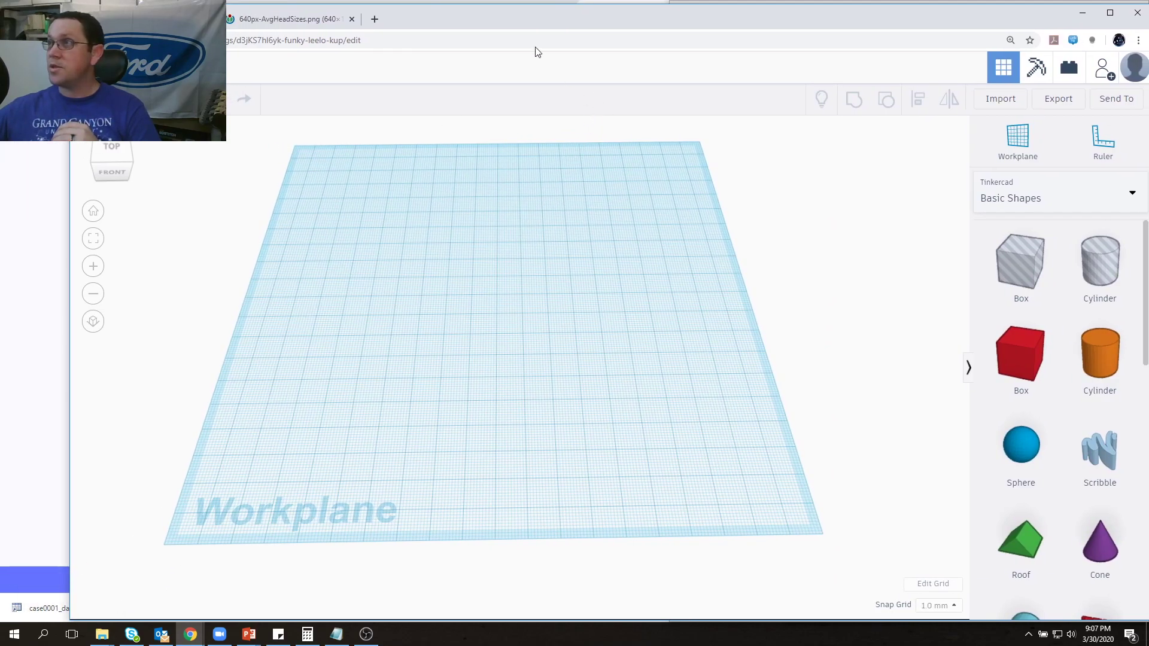
{"action": "left_click_drag", "start_coordinate": [441, 2], "coordinate": [431, 54]}
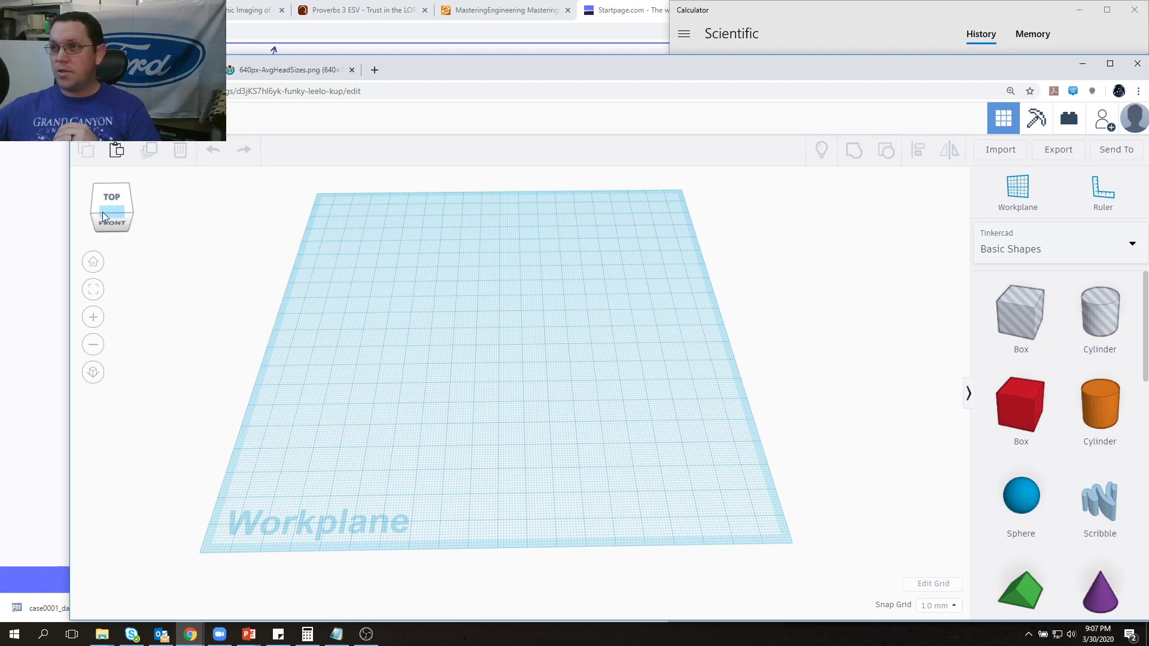
Step: Examine the empty workplane from the top, front and corner views, and try panning and orbiting it
{"action": "left_click", "coordinate": [105, 195]}
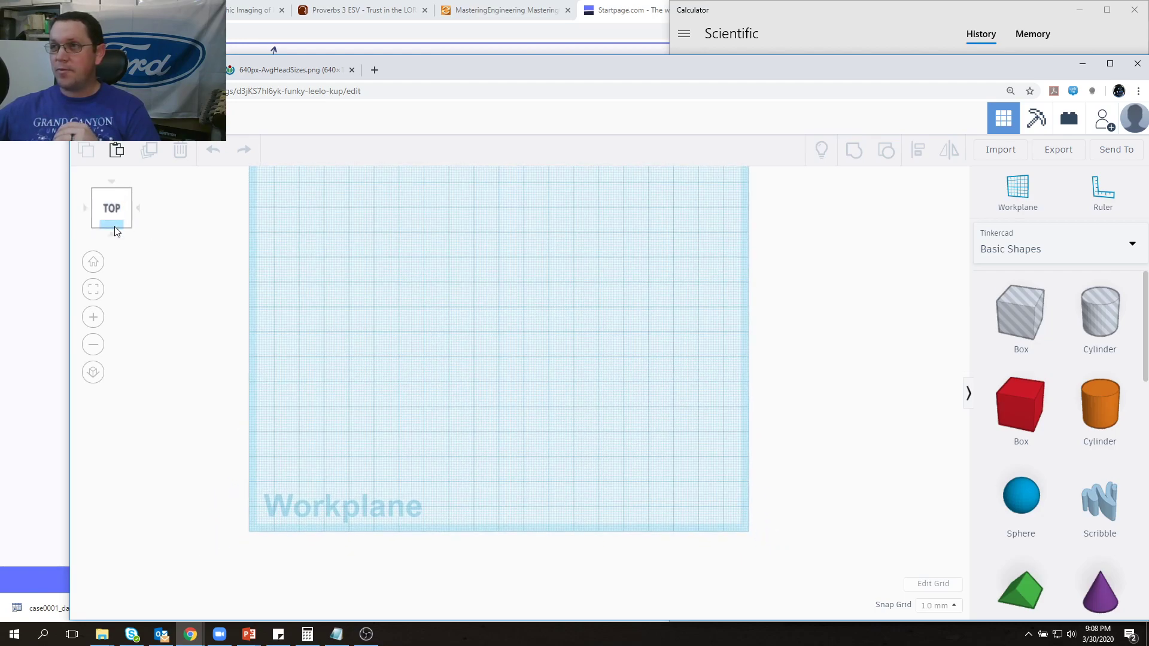
{"action": "left_click", "coordinate": [116, 225]}
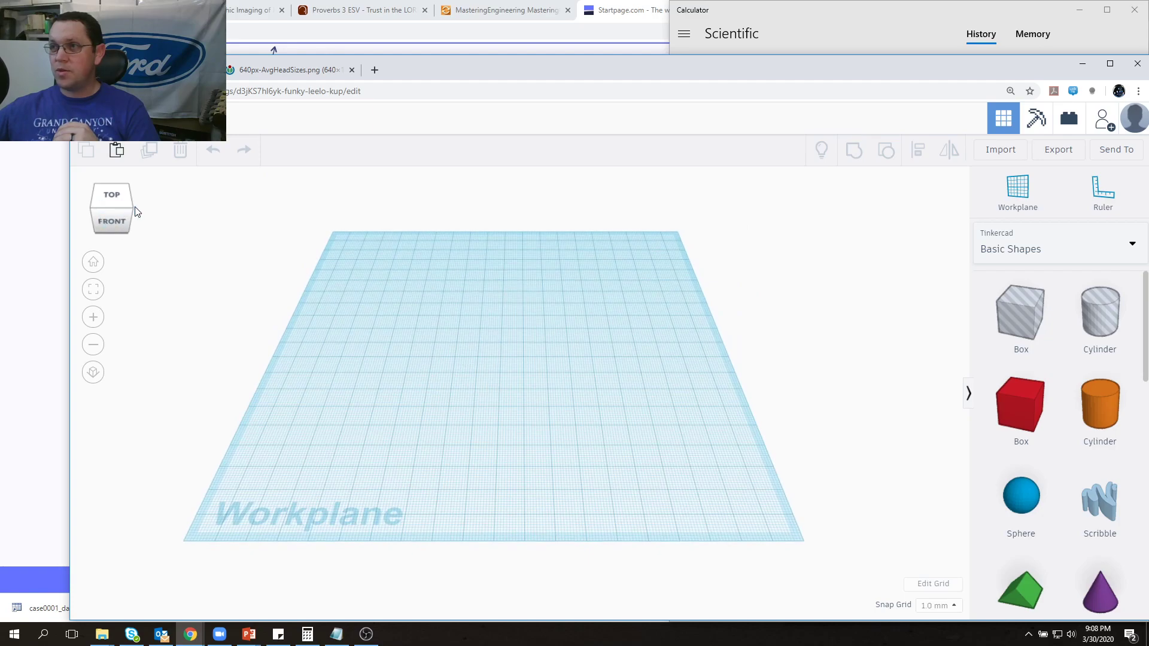
{"action": "left_click", "coordinate": [131, 208]}
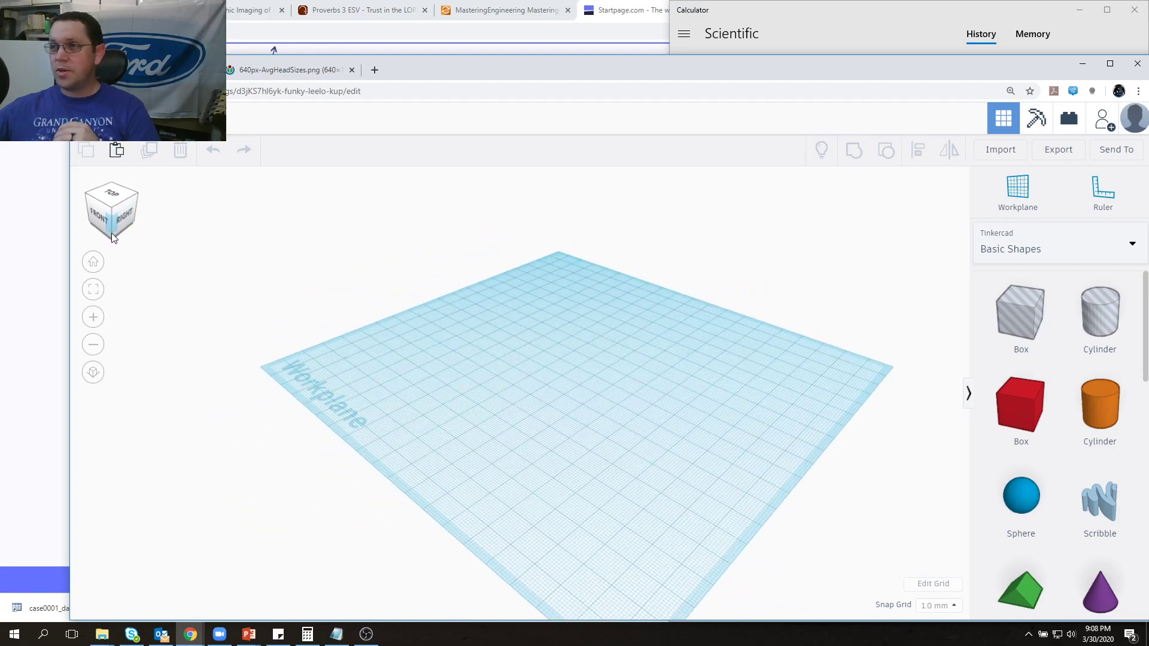
{"action": "left_click", "coordinate": [111, 232]}
{"action": "left_click", "coordinate": [95, 207]}
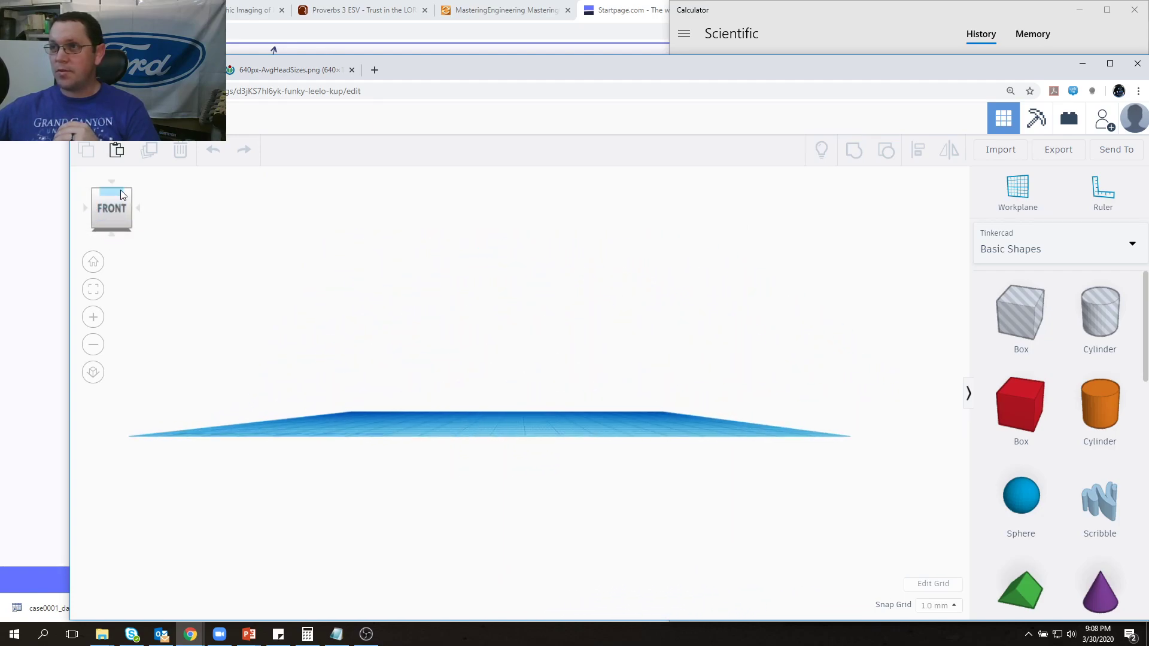
{"action": "left_click", "coordinate": [120, 191]}
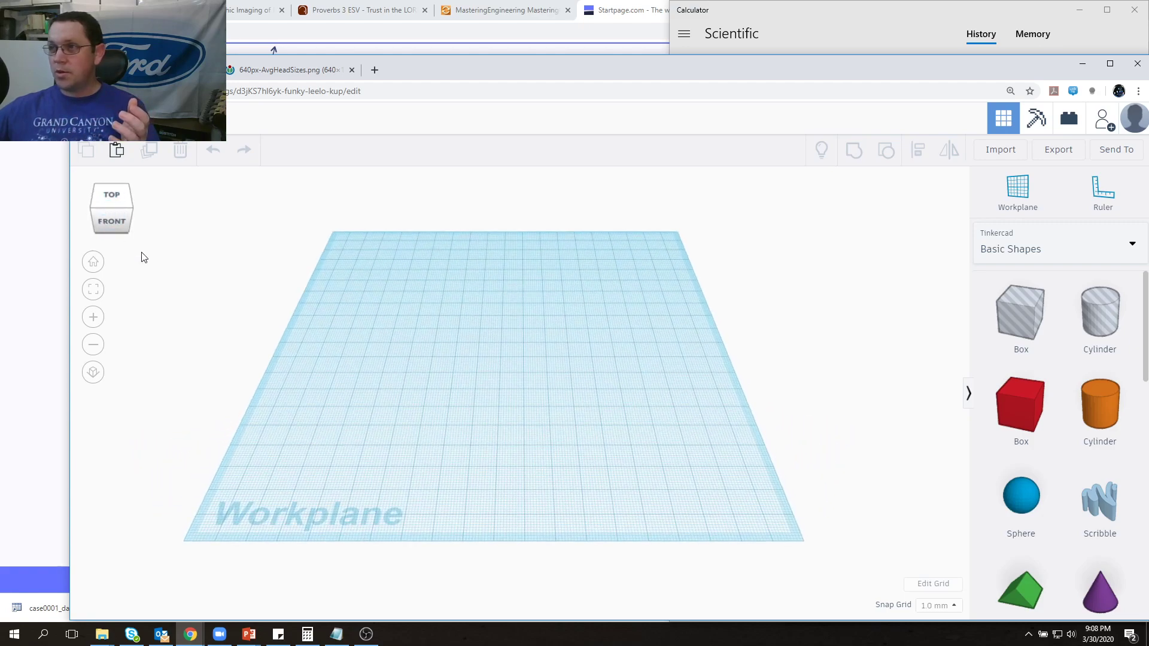
{"action": "middle_click_drag", "start_coordinate": [392, 332], "coordinate": [400, 375]}
{"action": "middle_click_drag", "start_coordinate": [352, 315], "coordinate": [352, 353]}
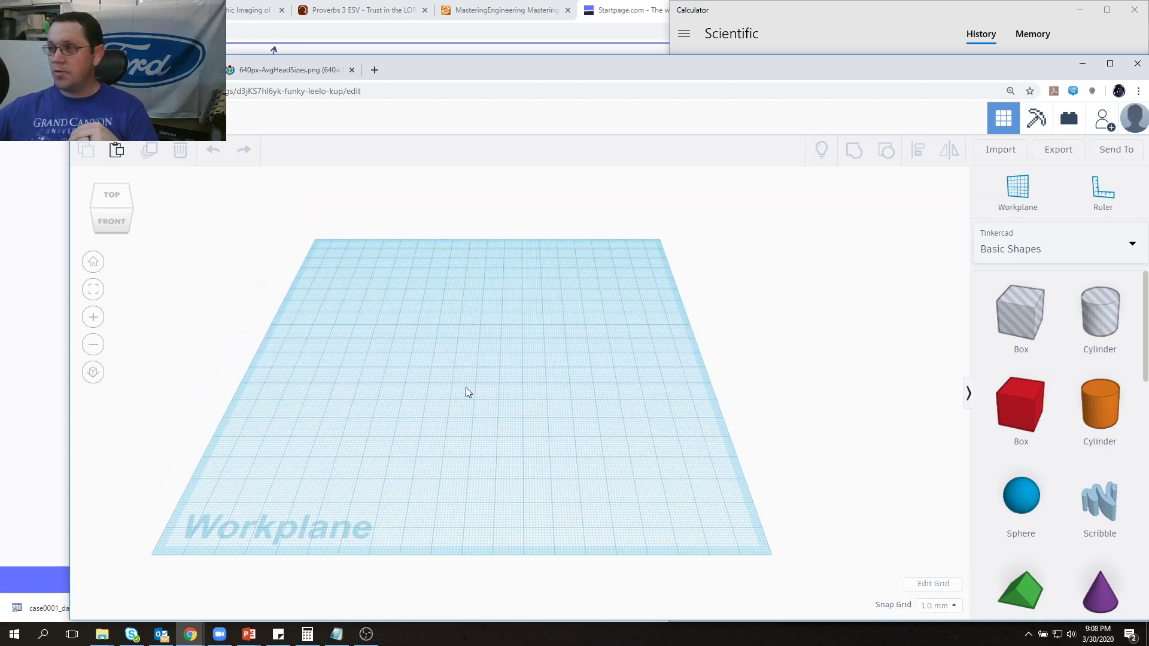
{"action": "right_click_drag", "start_coordinate": [466, 337], "coordinate": [439, 379]}
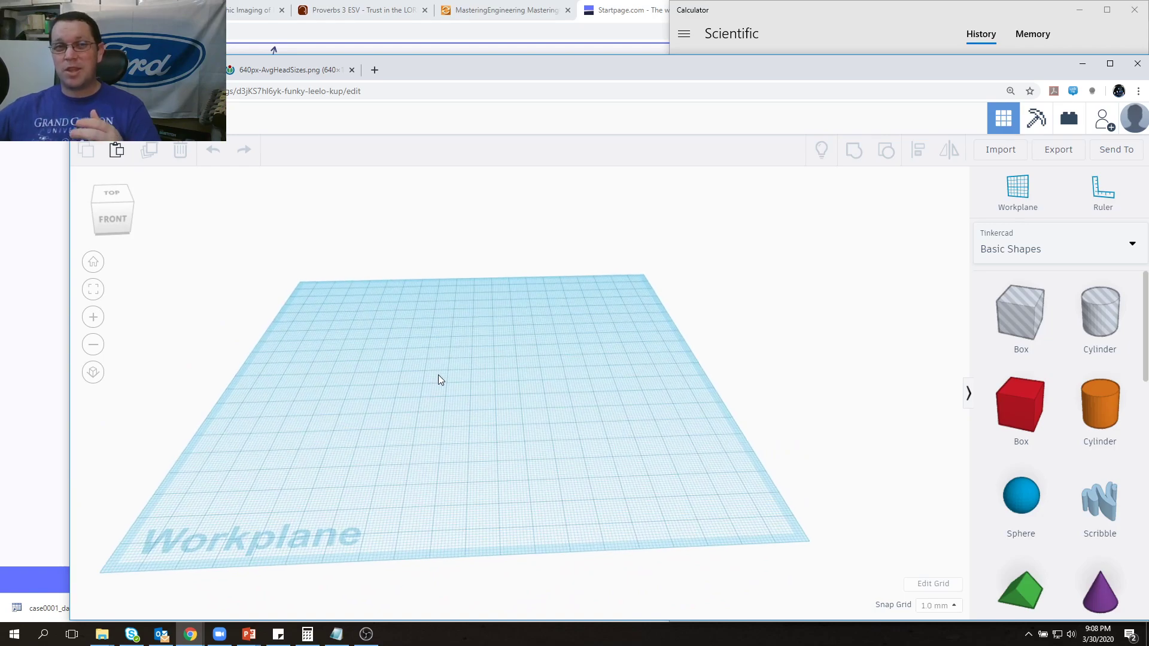
{"action": "right_click_drag", "start_coordinate": [439, 375], "coordinate": [427, 408]}
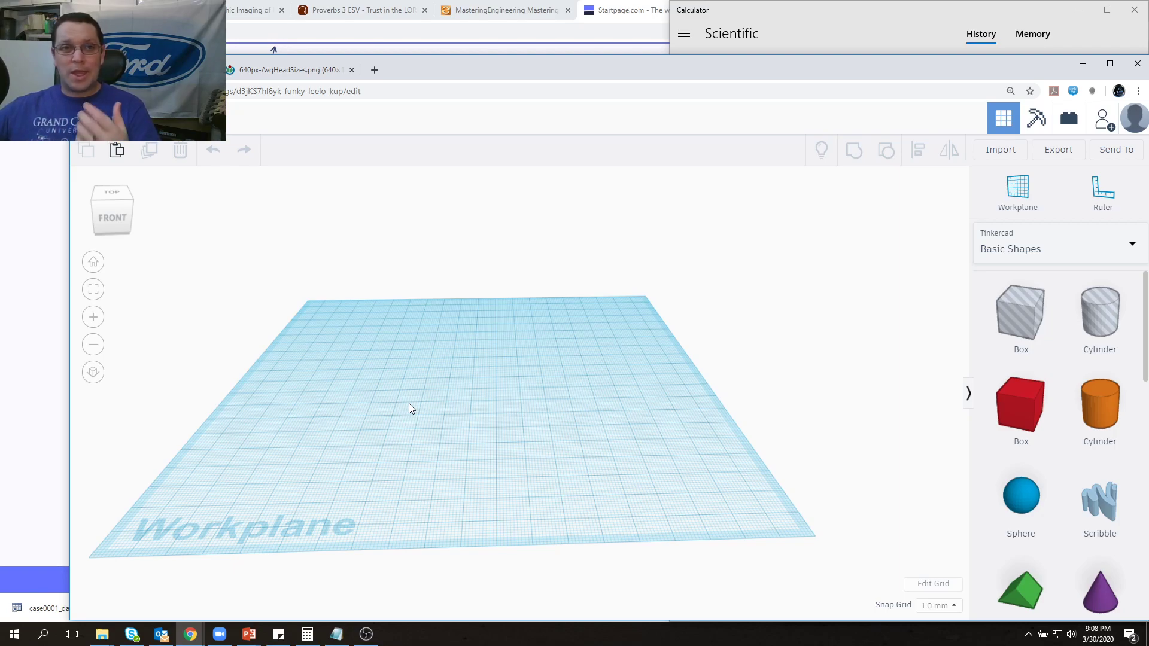
Step: Browse the shape library and place a Tube from Basic Shapes near the middle of the workplane
{"action": "left_click", "coordinate": [1042, 249]}
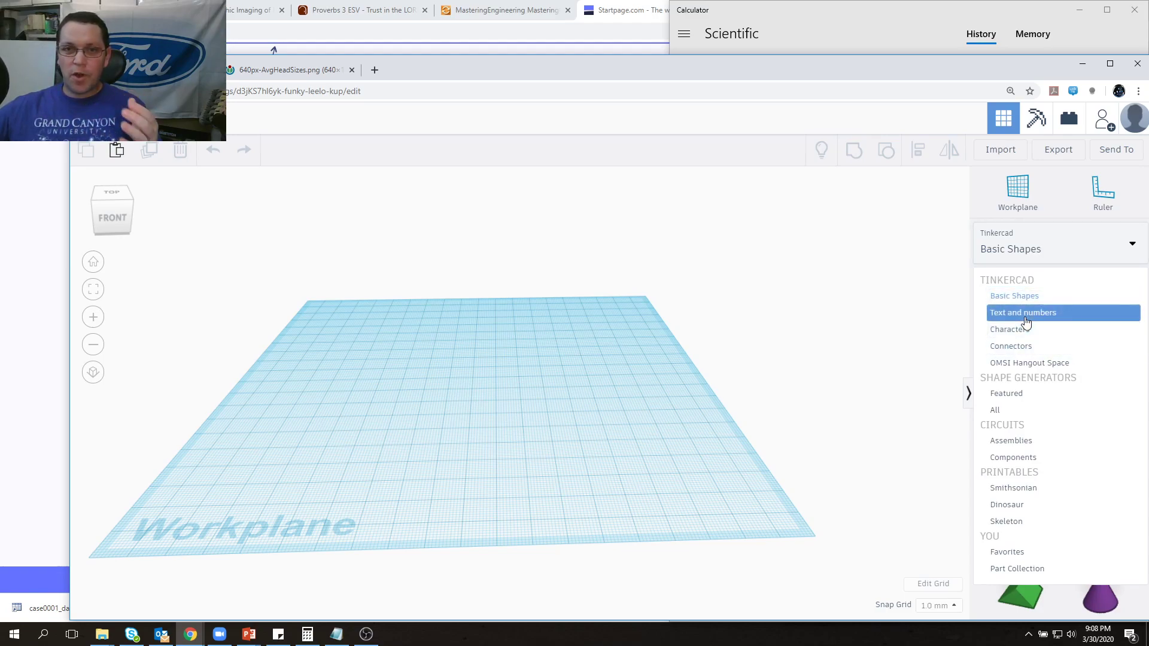
{"action": "left_click", "coordinate": [886, 297]}
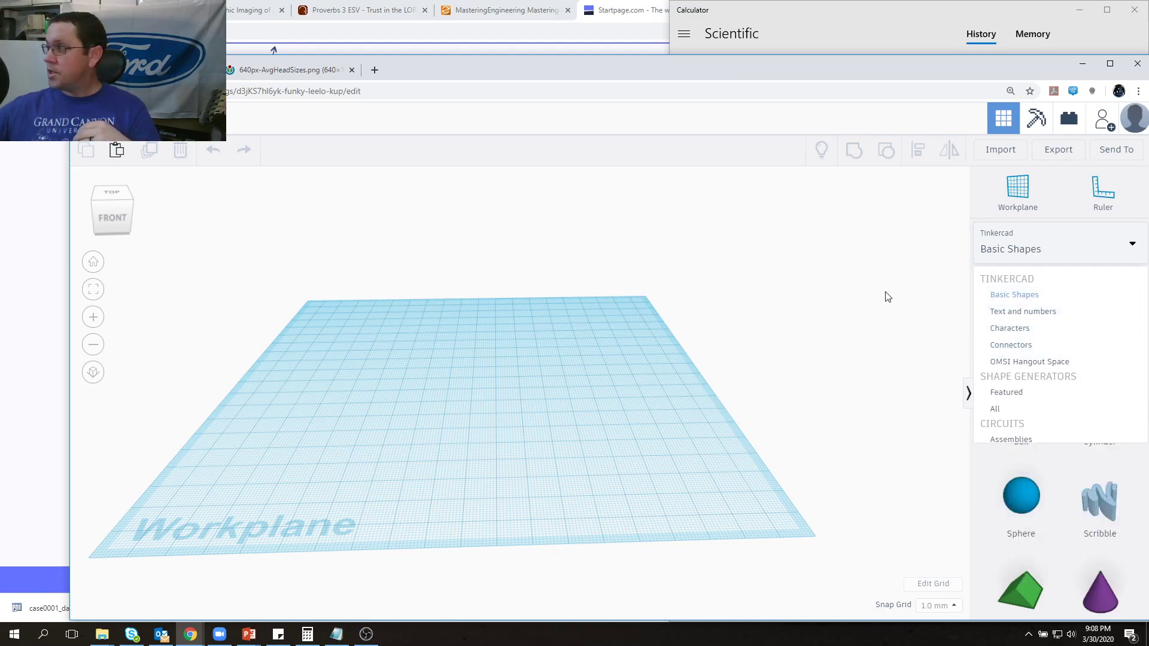
{"action": "scroll", "coordinate": [1022, 432], "scroll_direction": "down", "scroll_amount": 9}
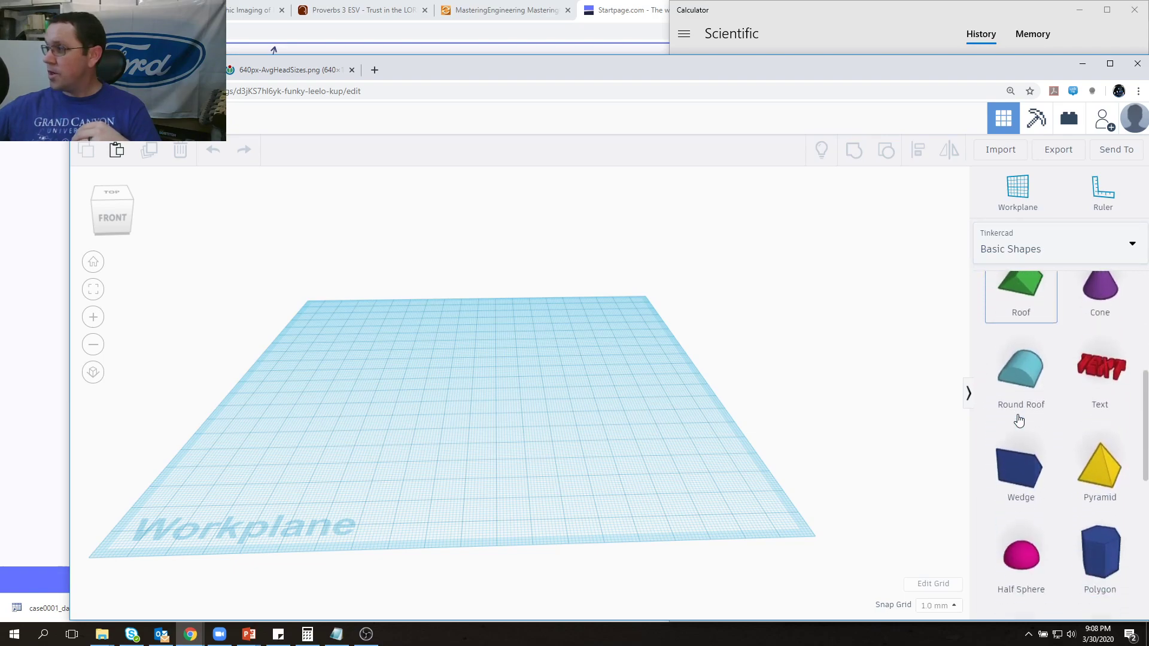
{"action": "scroll", "coordinate": [1027, 412], "scroll_direction": "down", "scroll_amount": 2}
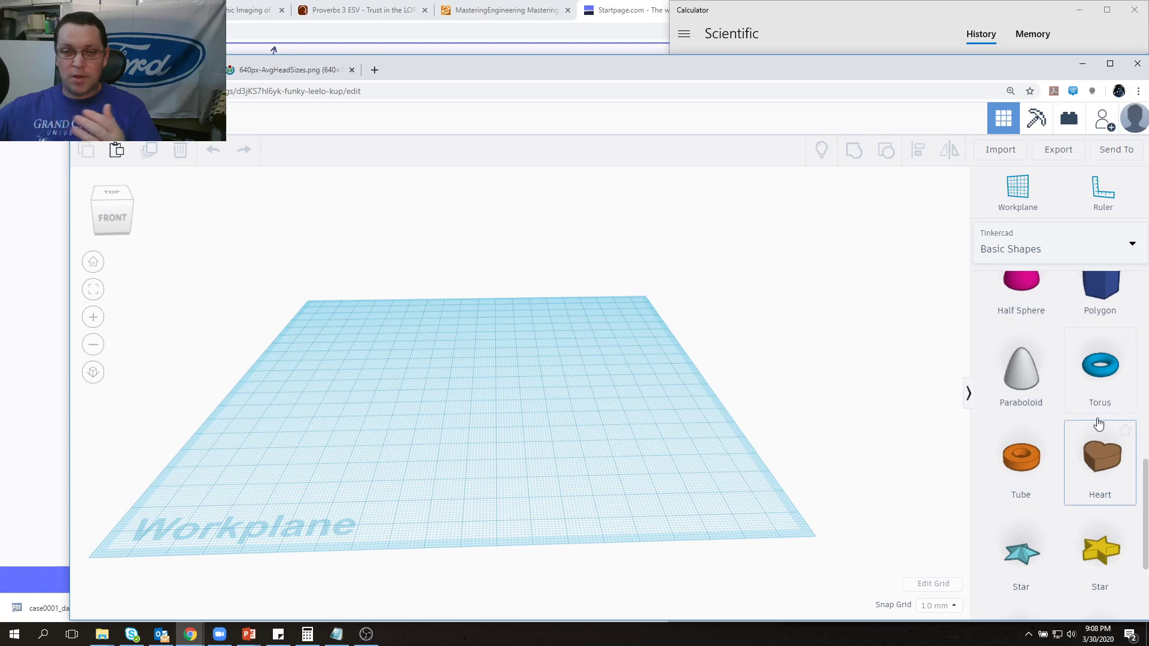
{"action": "scroll", "coordinate": [1100, 405], "scroll_direction": "down", "scroll_amount": 2}
{"action": "scroll", "coordinate": [1086, 437], "scroll_direction": "down", "scroll_amount": 1}
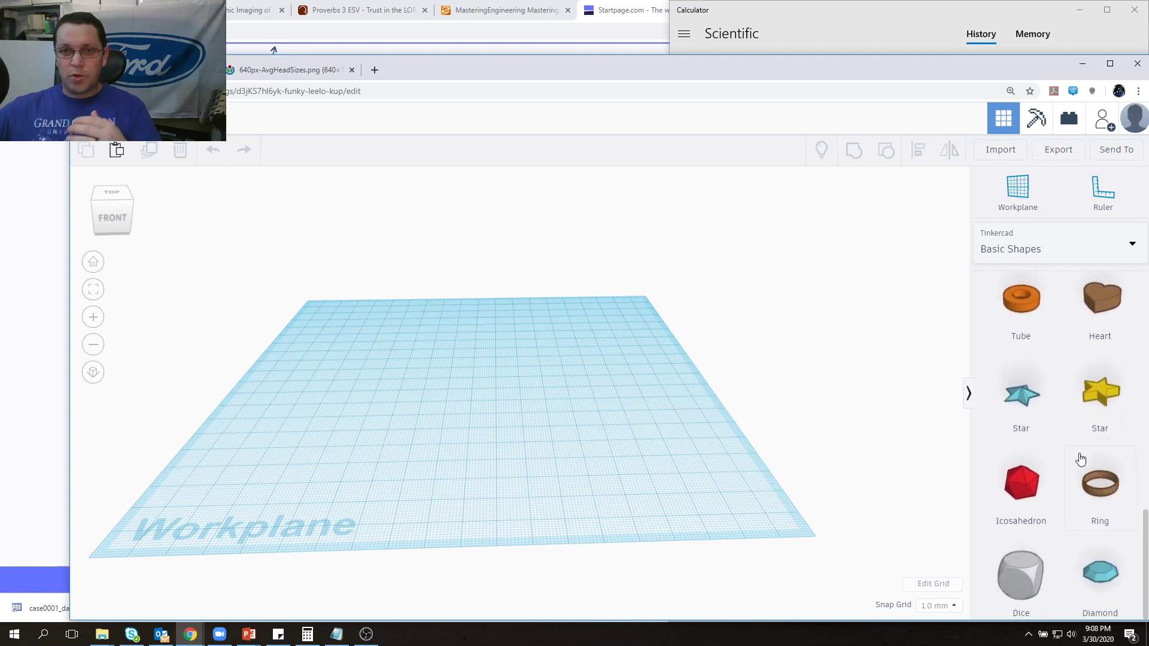
{"action": "scroll", "coordinate": [1092, 505], "scroll_direction": "up", "scroll_amount": 1}
{"action": "scroll", "coordinate": [1035, 460], "scroll_direction": "up", "scroll_amount": 1}
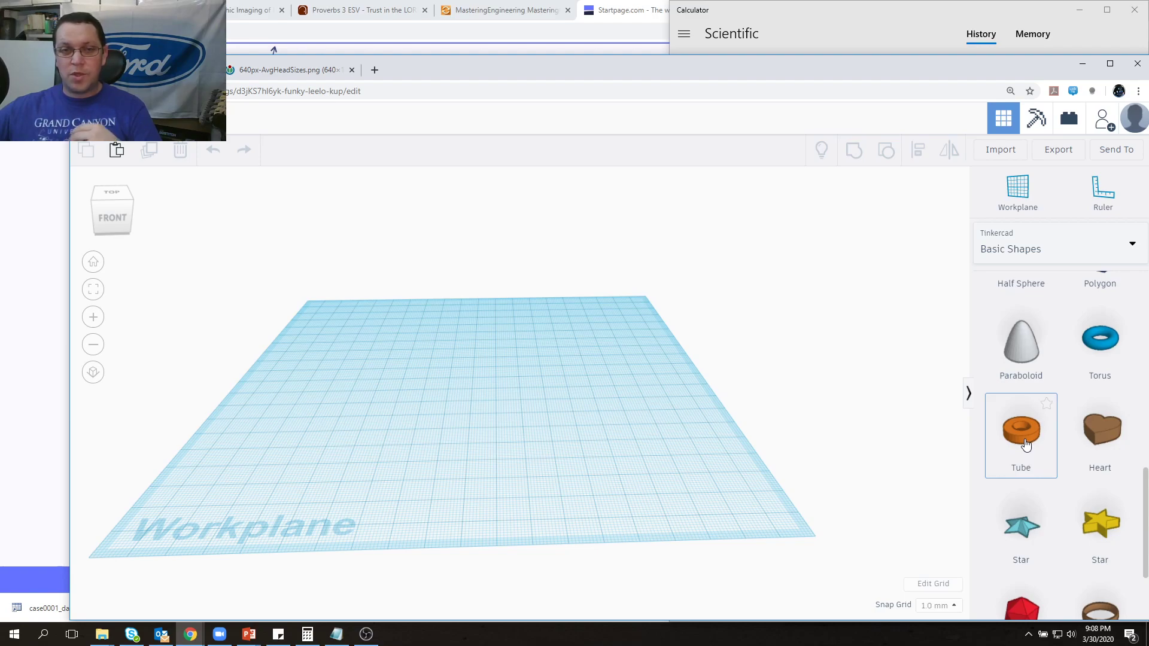
{"action": "left_click_drag", "start_coordinate": [1025, 443], "coordinate": [383, 375]}
{"action": "left_click_drag", "start_coordinate": [458, 384], "coordinate": [458, 384]}
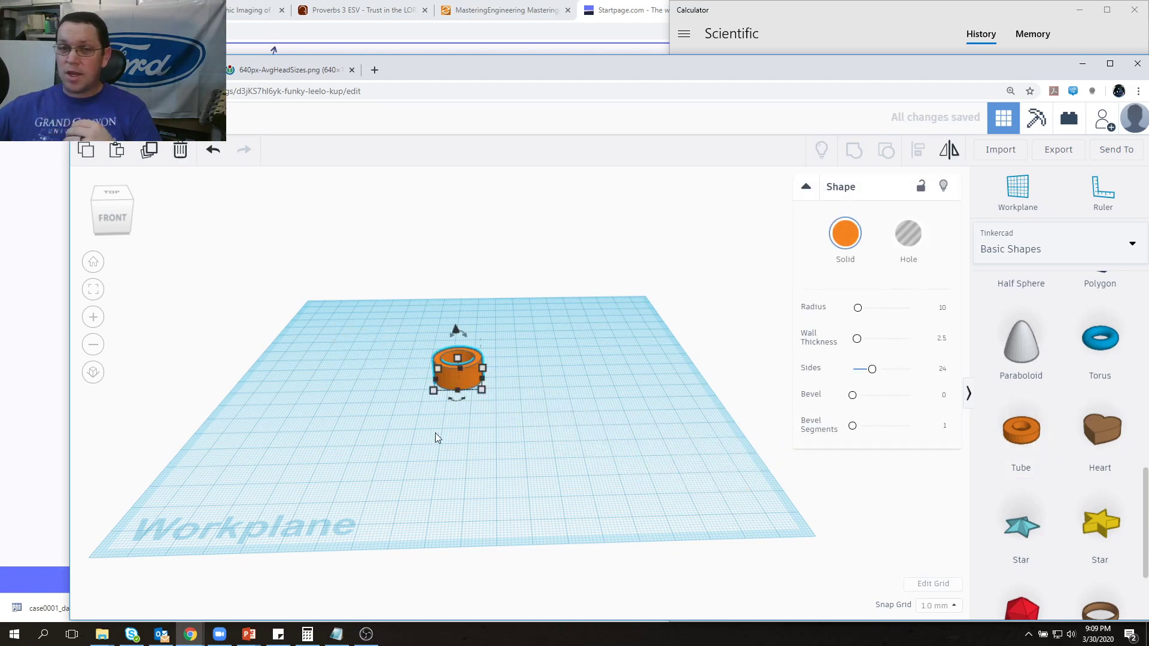
Step: Look straight down on the tube, show its dimensions, and place the ruler's origin at its centre
{"action": "middle_click_drag", "start_coordinate": [489, 328], "coordinate": [491, 354]}
{"action": "right_click_drag", "start_coordinate": [486, 345], "coordinate": [481, 482]}
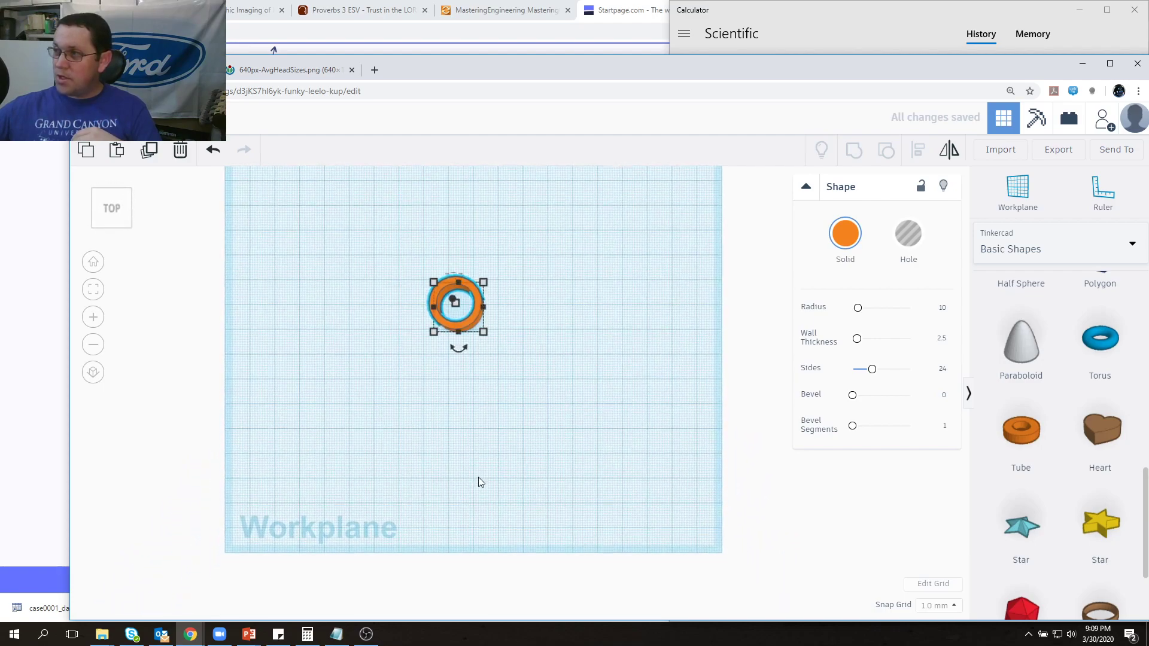
{"action": "left_click", "coordinate": [484, 283]}
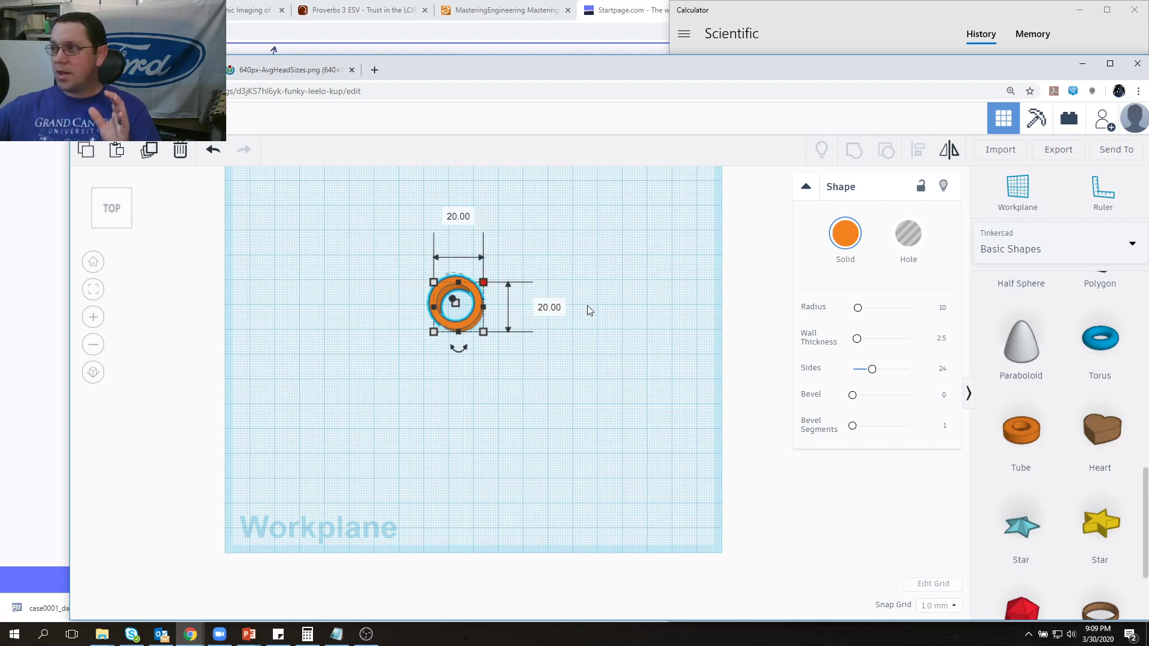
{"action": "left_click", "coordinate": [1102, 190]}
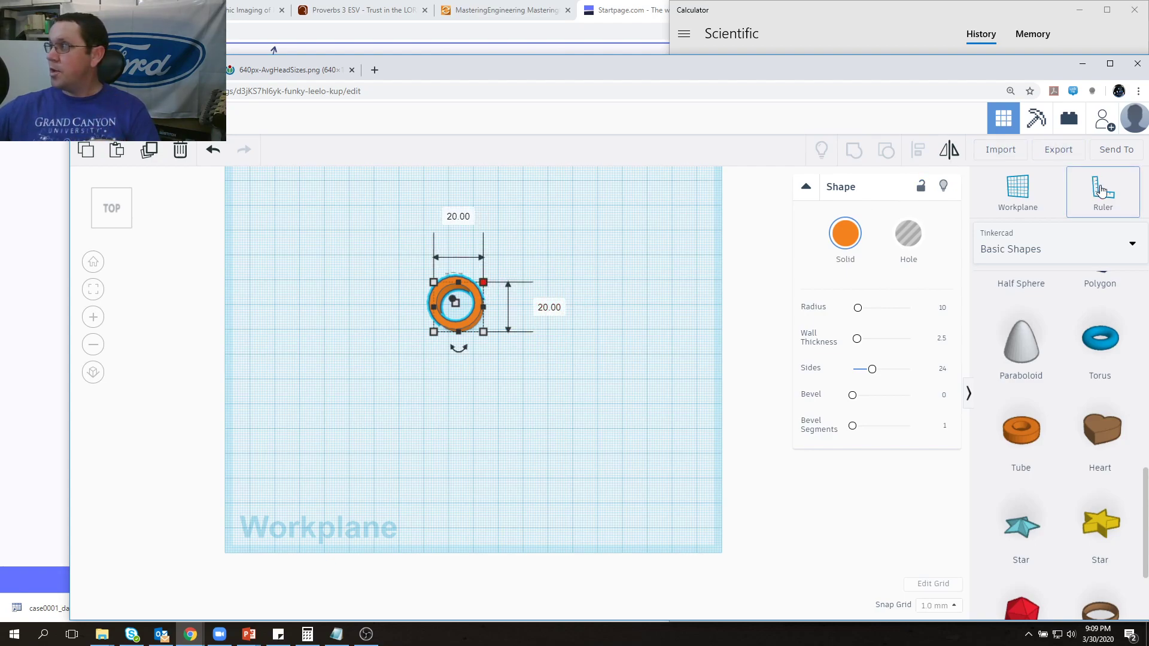
{"action": "left_click", "coordinate": [459, 307]}
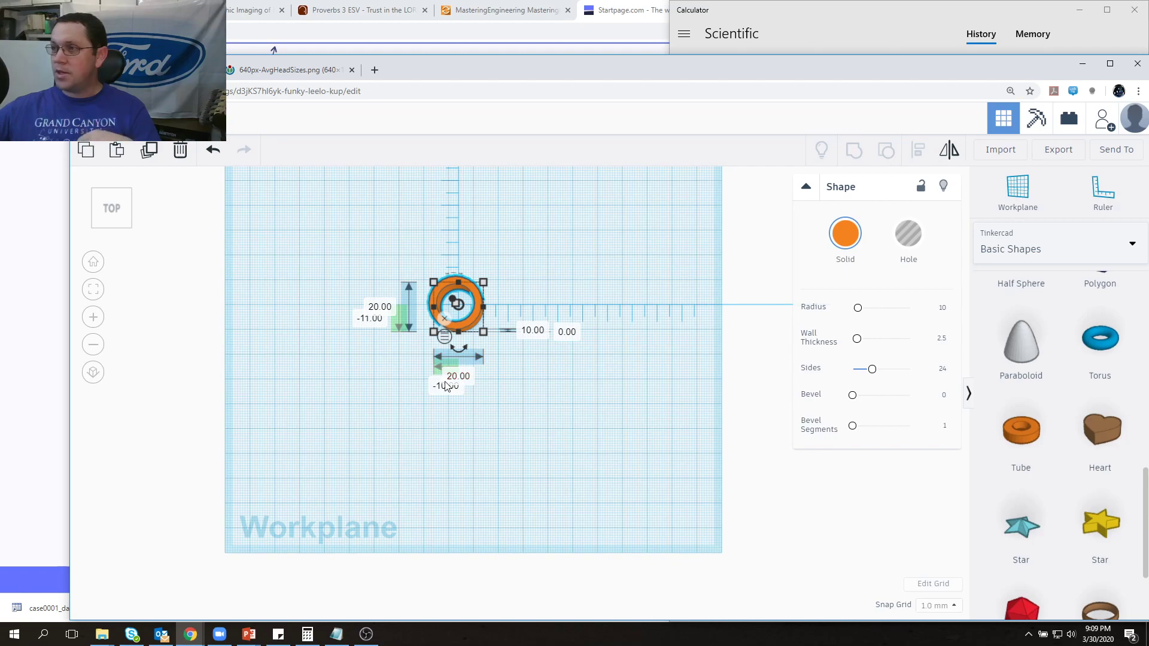
Step: Check the 50th-percentile men's head length in the head sizes chart and set the tube's front-to-back dimension to 197 mm
{"action": "left_click", "coordinate": [379, 307]}
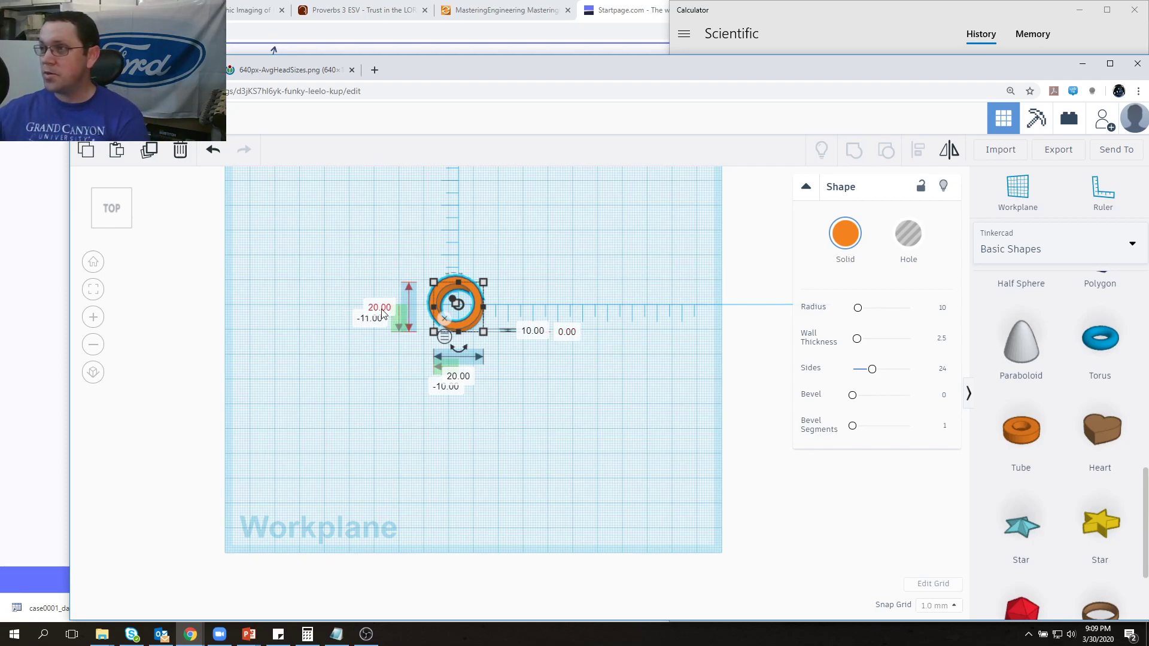
{"action": "left_click", "coordinate": [379, 309]}
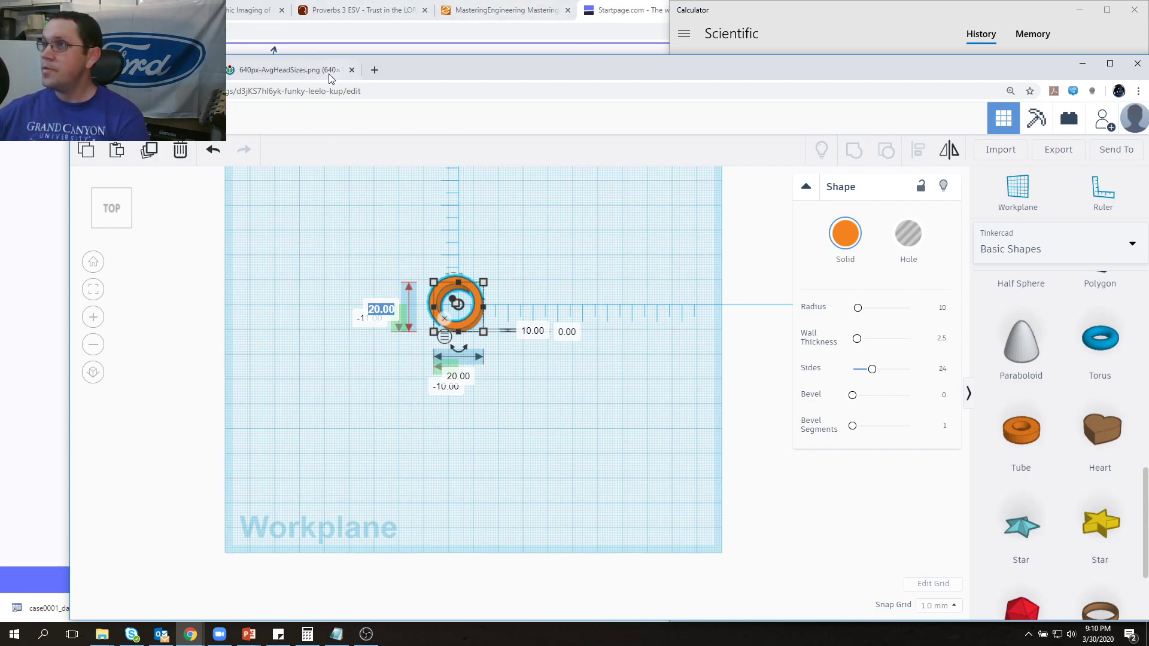
{"action": "left_click", "coordinate": [282, 70]}
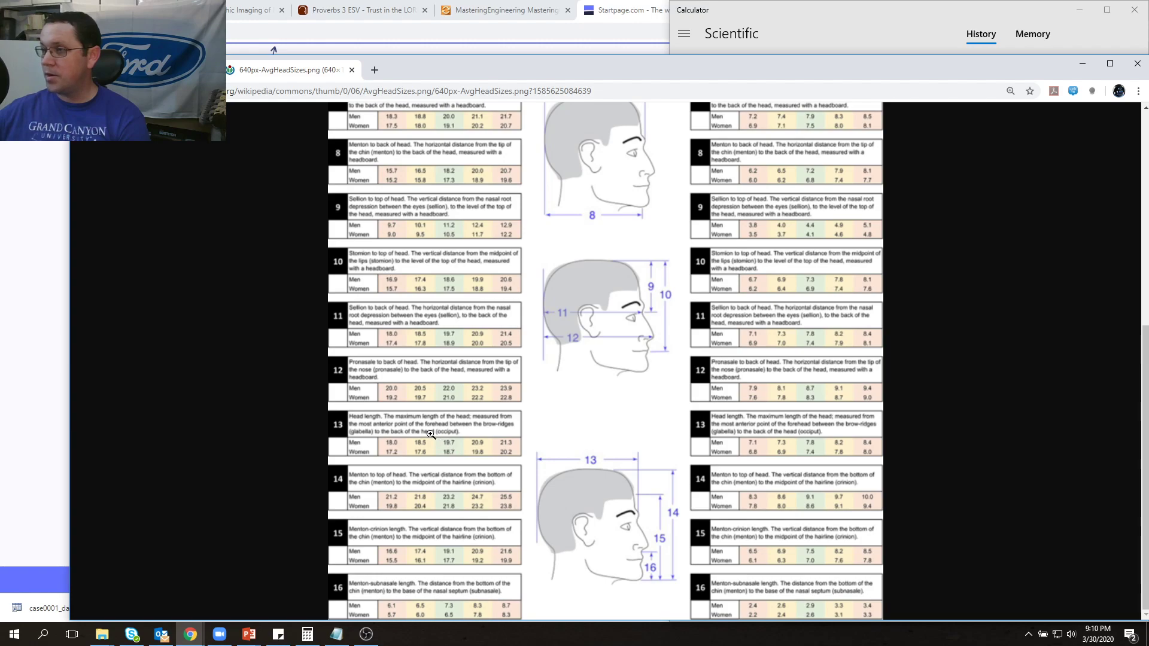
{"action": "key", "text": "alt+Tab"}
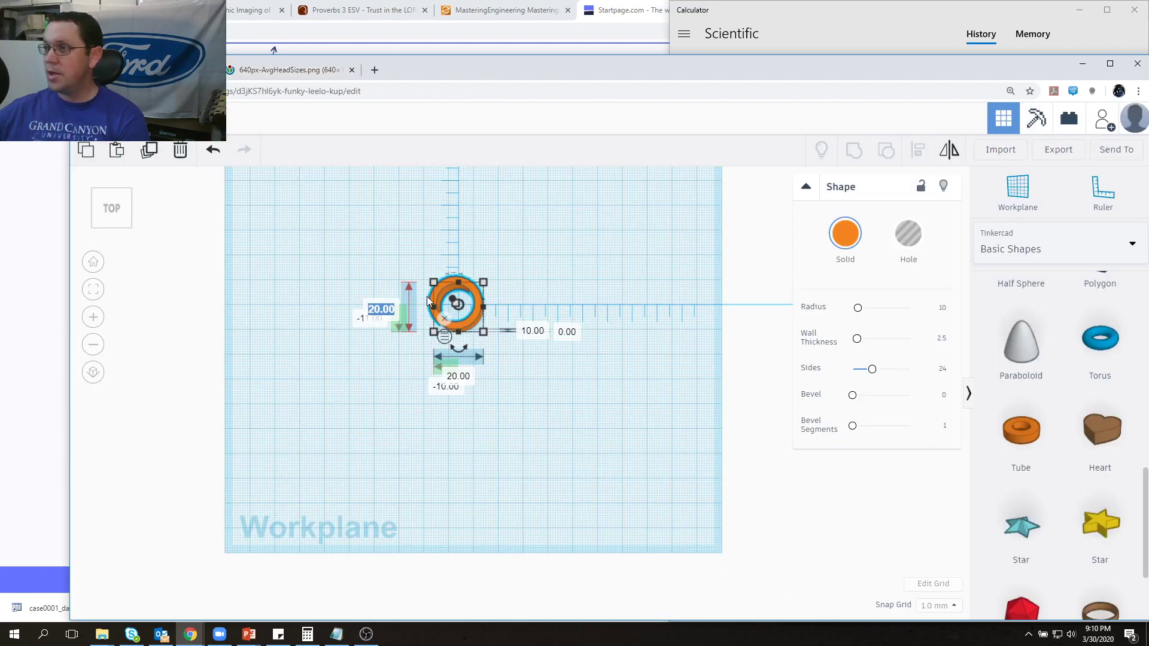
{"action": "type", "text": "100"}
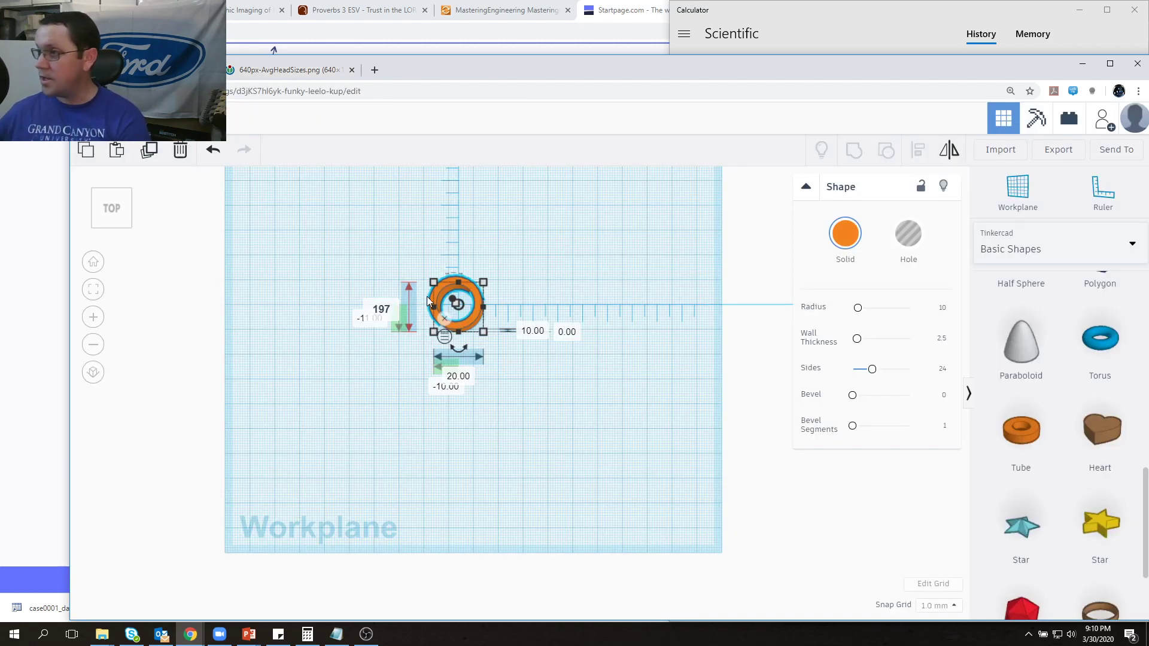
{"action": "key", "text": "Return"}
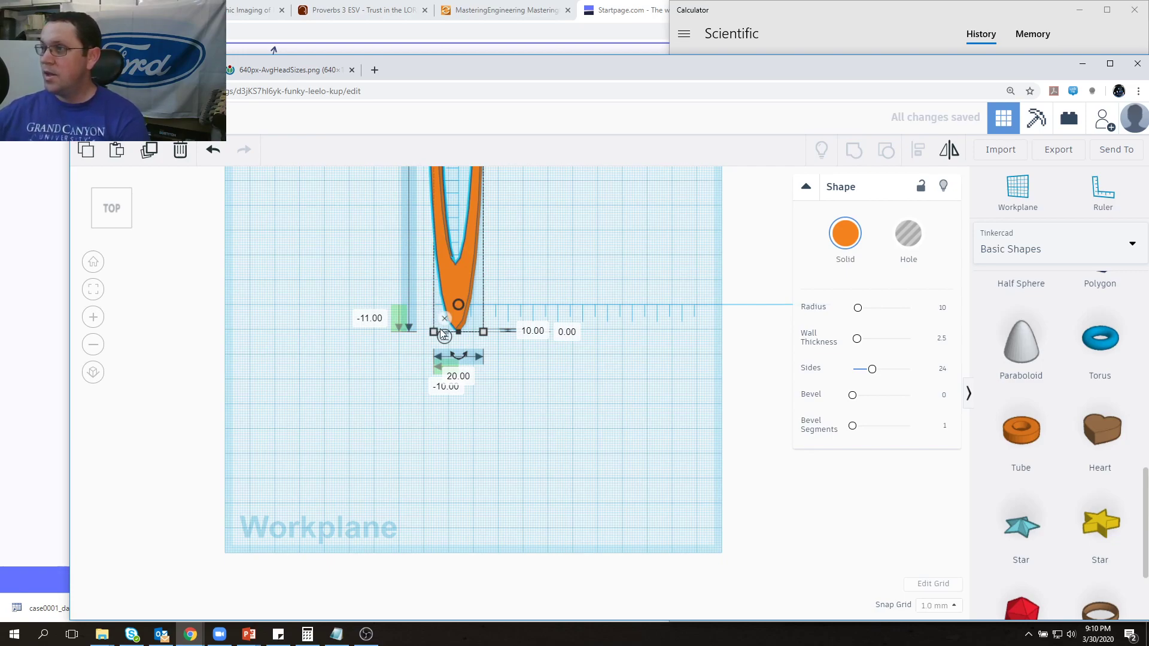
Step: Consult the breadth measurements in the head sizes chart and set the tube's side-to-side width to 145 mm
{"action": "left_click", "coordinate": [465, 378]}
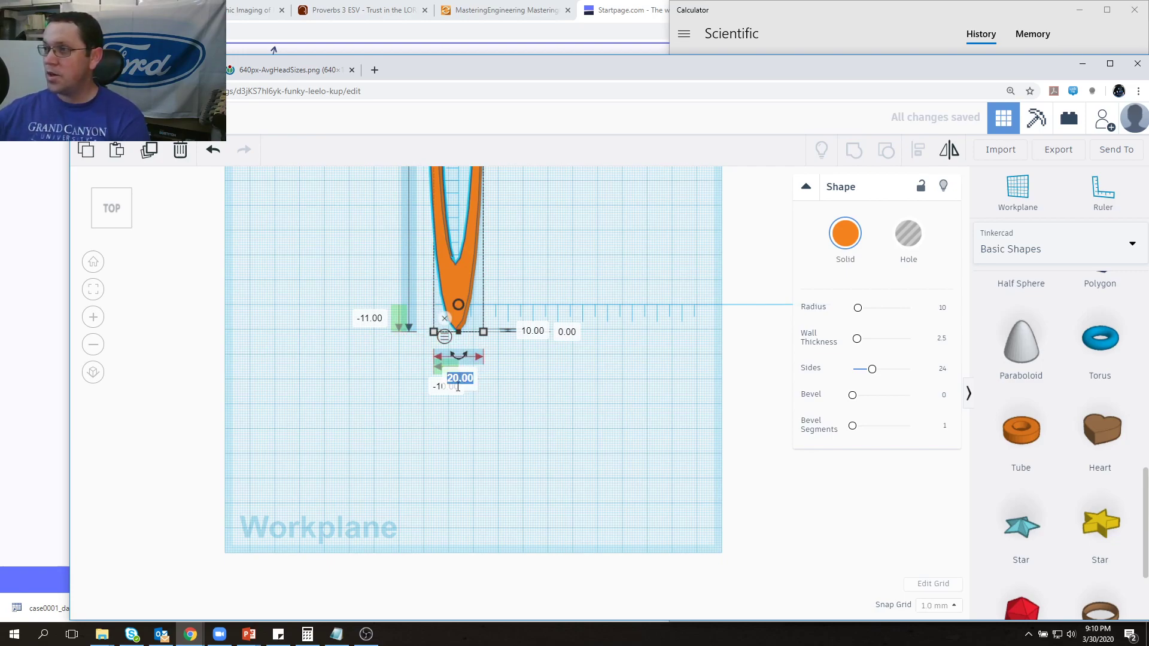
{"action": "left_click", "coordinate": [450, 382]}
{"action": "left_click", "coordinate": [459, 378]}
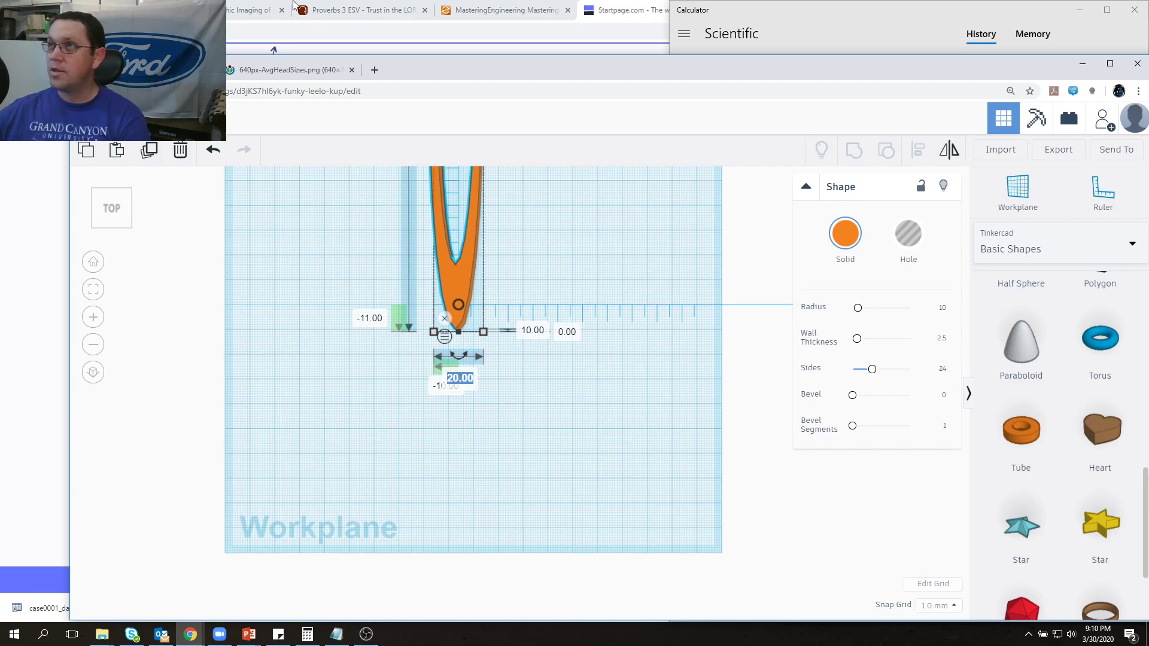
{"action": "left_click", "coordinate": [269, 71]}
{"action": "scroll", "coordinate": [518, 382], "scroll_direction": "up", "scroll_amount": 6}
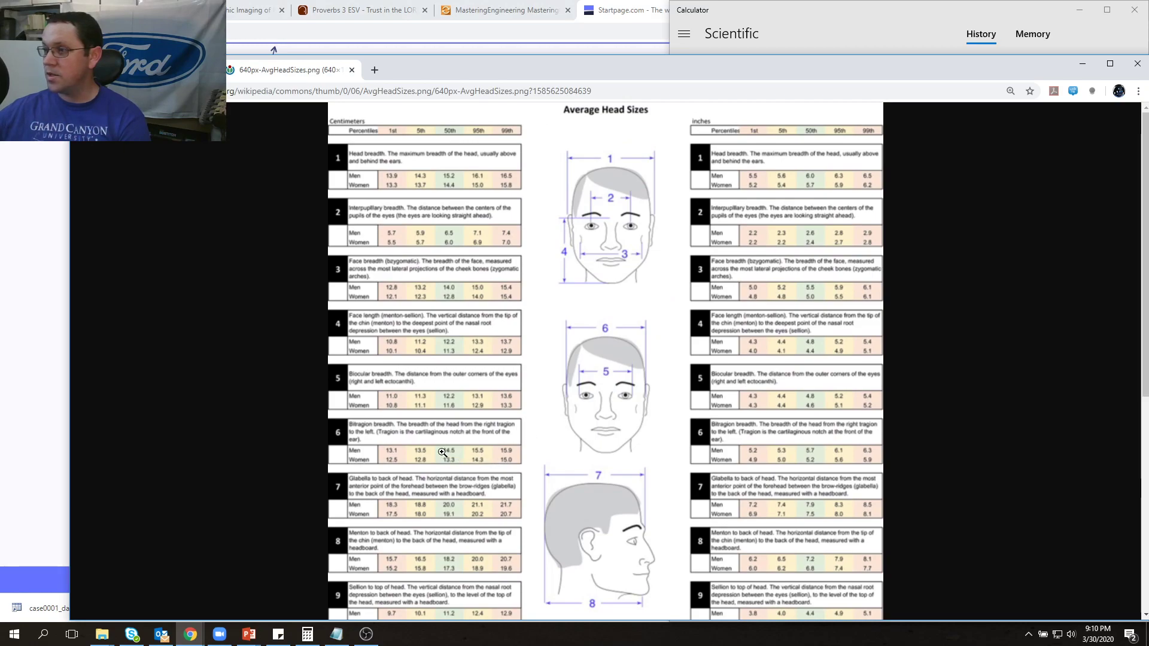
{"action": "left_click", "coordinate": [162, 70]}
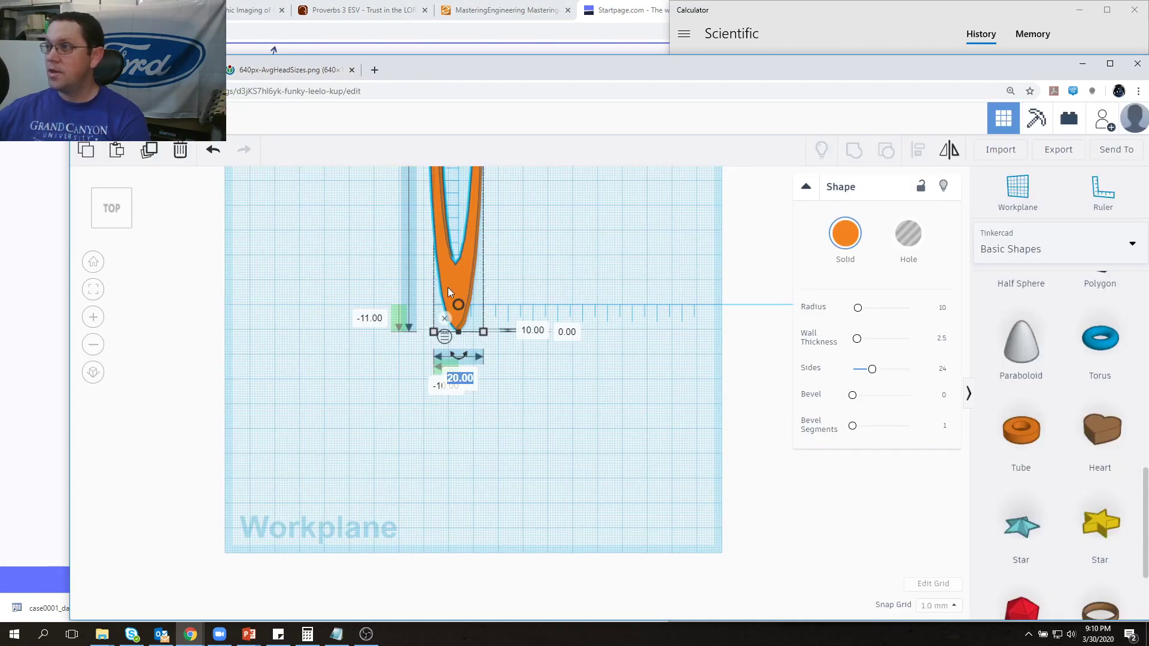
{"action": "left_click", "coordinate": [461, 377]}
{"action": "type", "text": "145"}
{"action": "key", "text": "Return"}
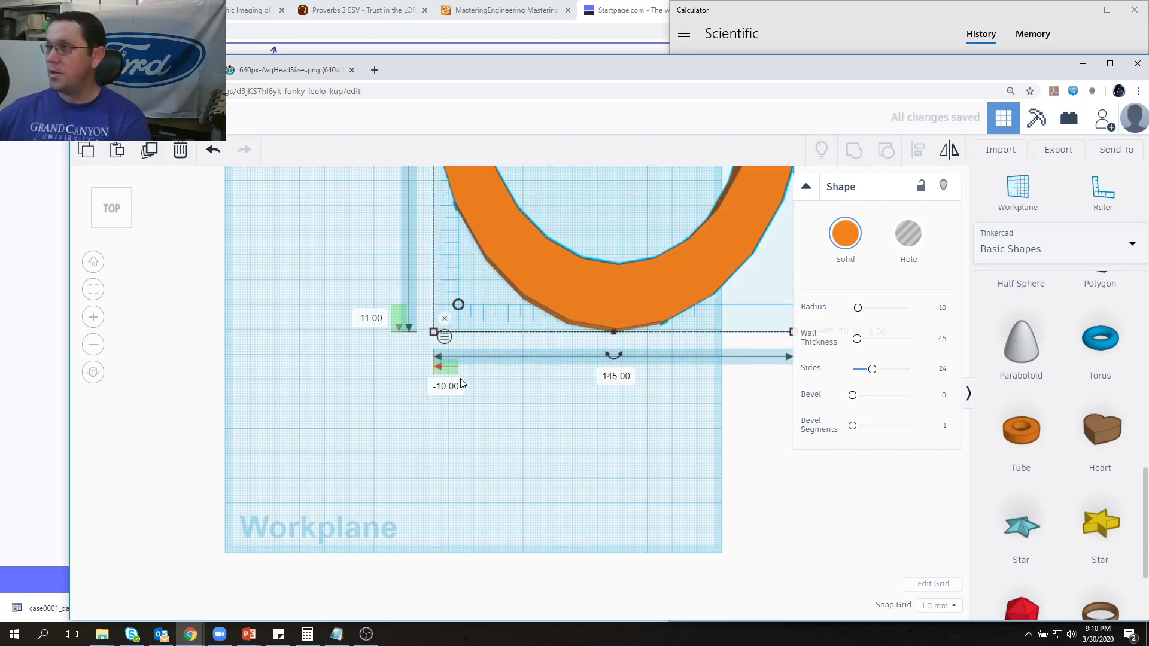
Step: Centre the oval tube on the ruler's origin, at offsets of about -72 and -98 mm, and set its height to 6 mm
{"action": "scroll", "coordinate": [473, 389], "scroll_direction": "down", "scroll_amount": 5}
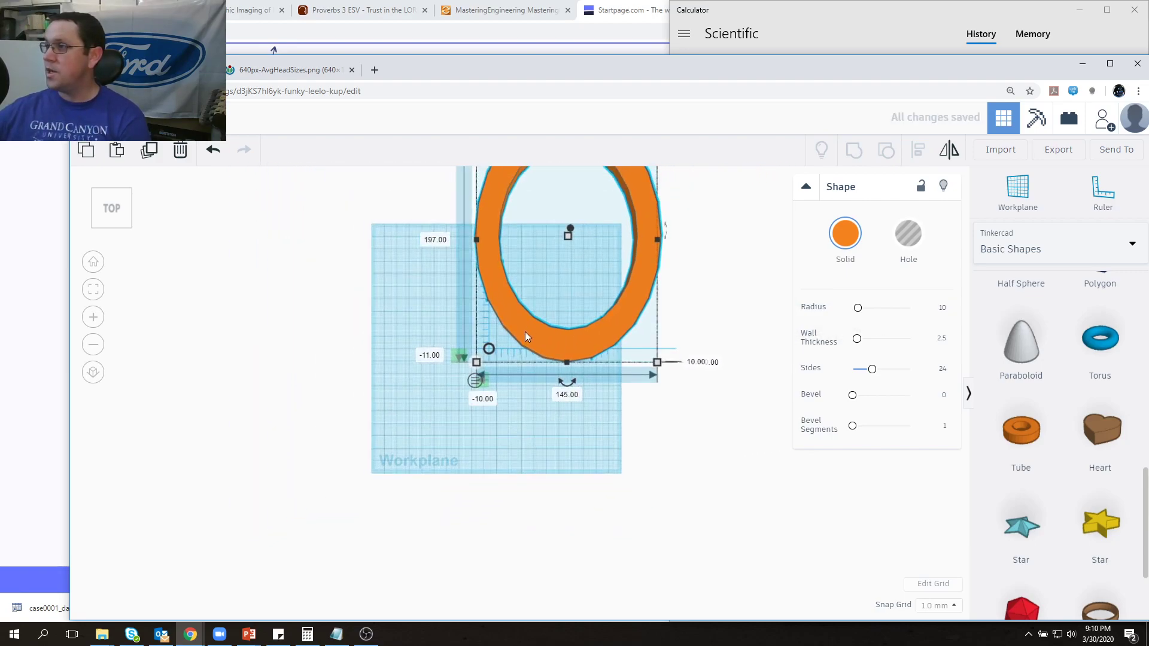
{"action": "left_click_drag", "start_coordinate": [474, 383], "coordinate": [447, 442]}
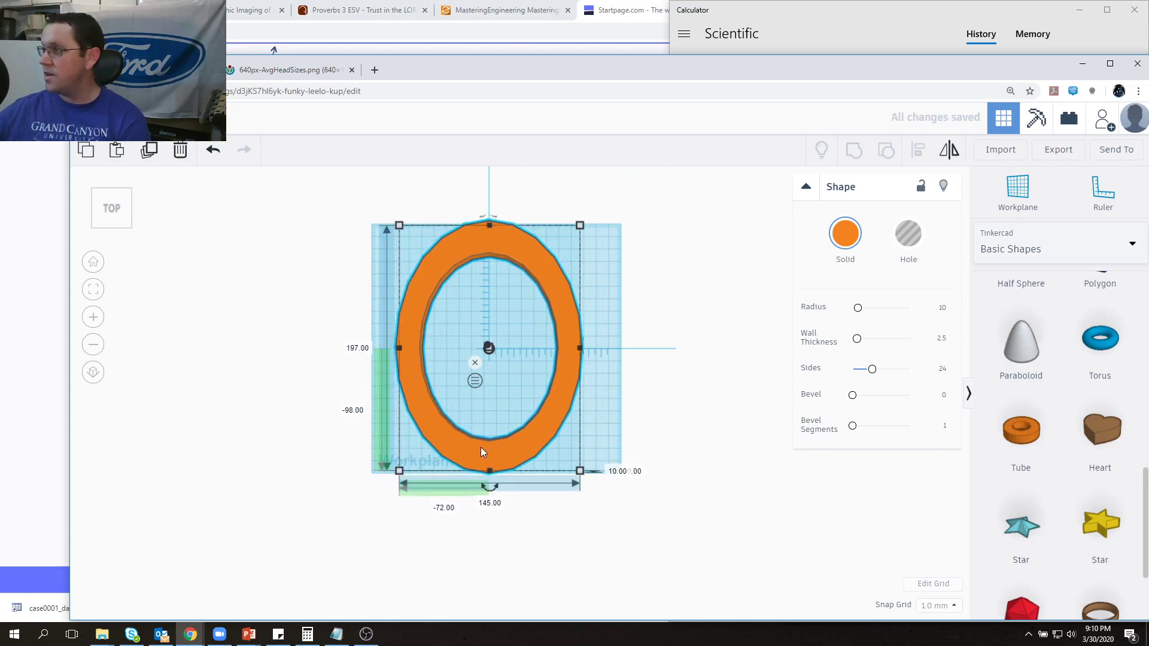
{"action": "right_click_drag", "start_coordinate": [515, 389], "coordinate": [508, 285]}
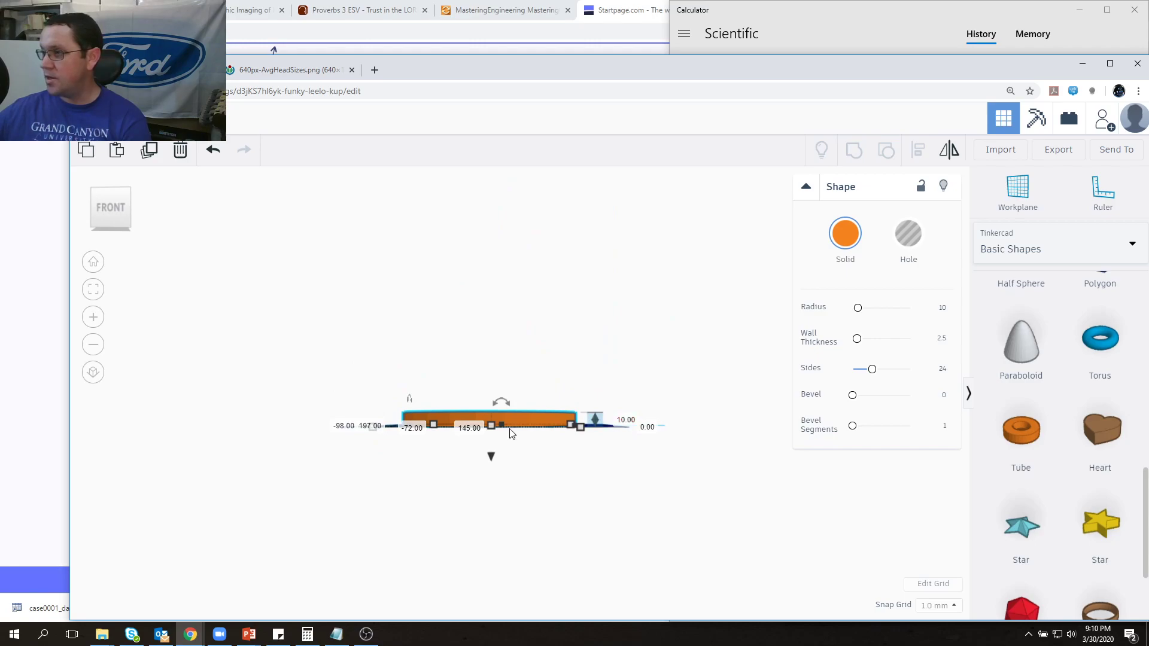
{"action": "left_click", "coordinate": [627, 421]}
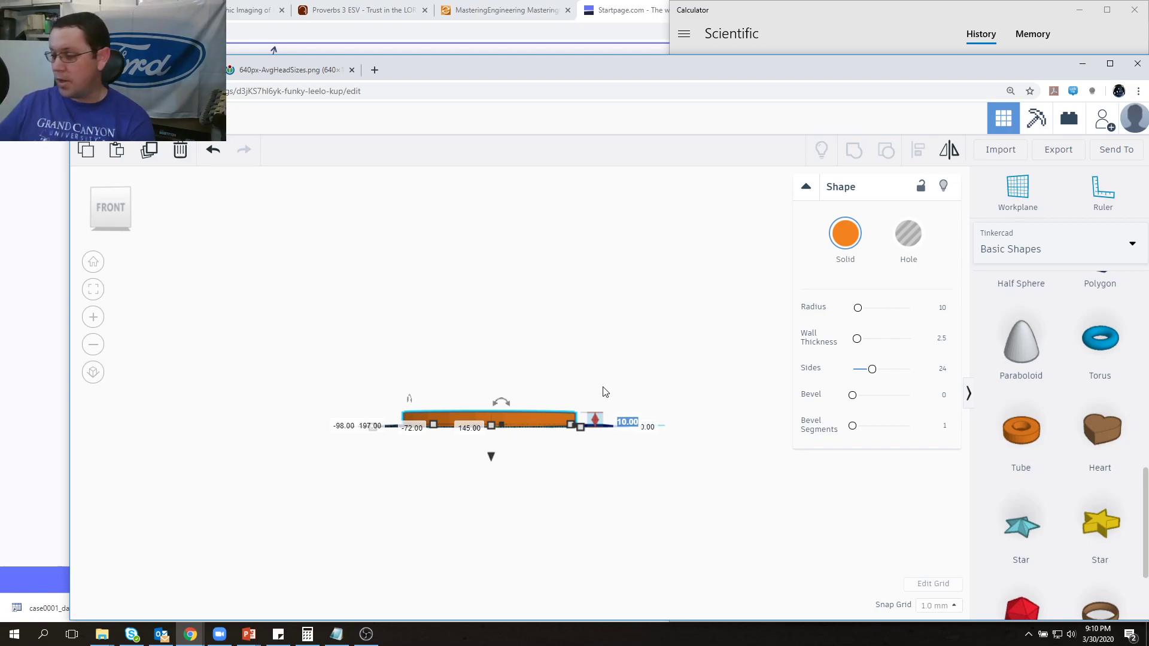
{"action": "type", "text": "6m"}
{"action": "key", "text": "BackSpace"}
{"action": "key", "text": "Return"}
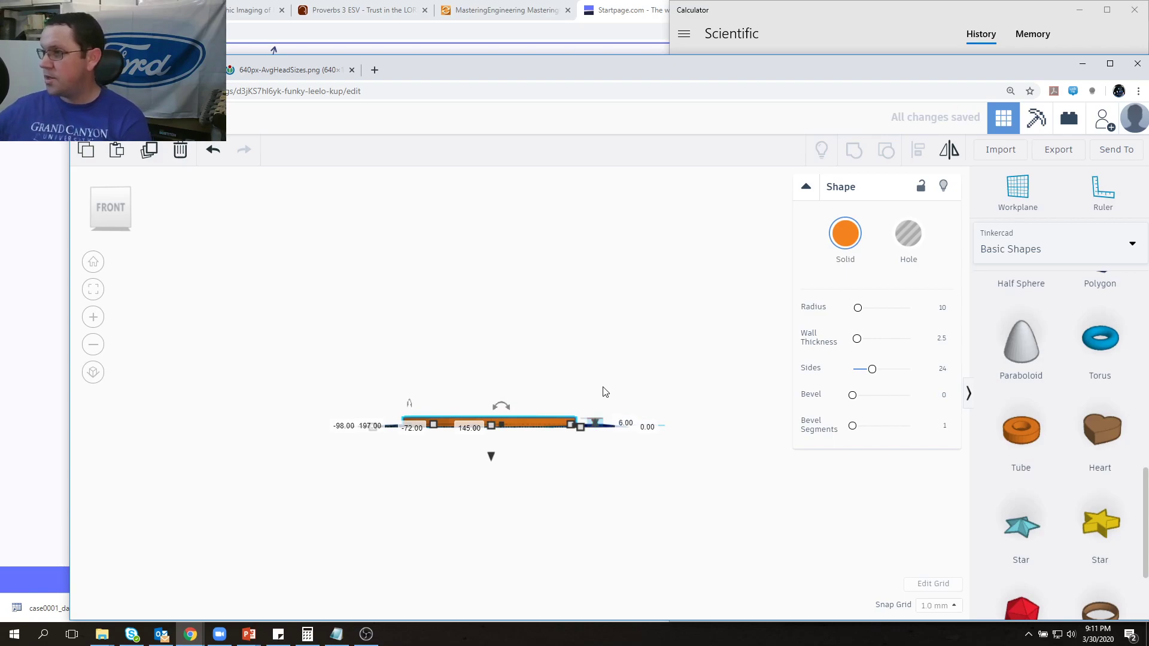
Step: Reduce the oval tube's wall thickness to 0.1 to make a thin band
{"action": "right_click_drag", "start_coordinate": [525, 400], "coordinate": [530, 547]}
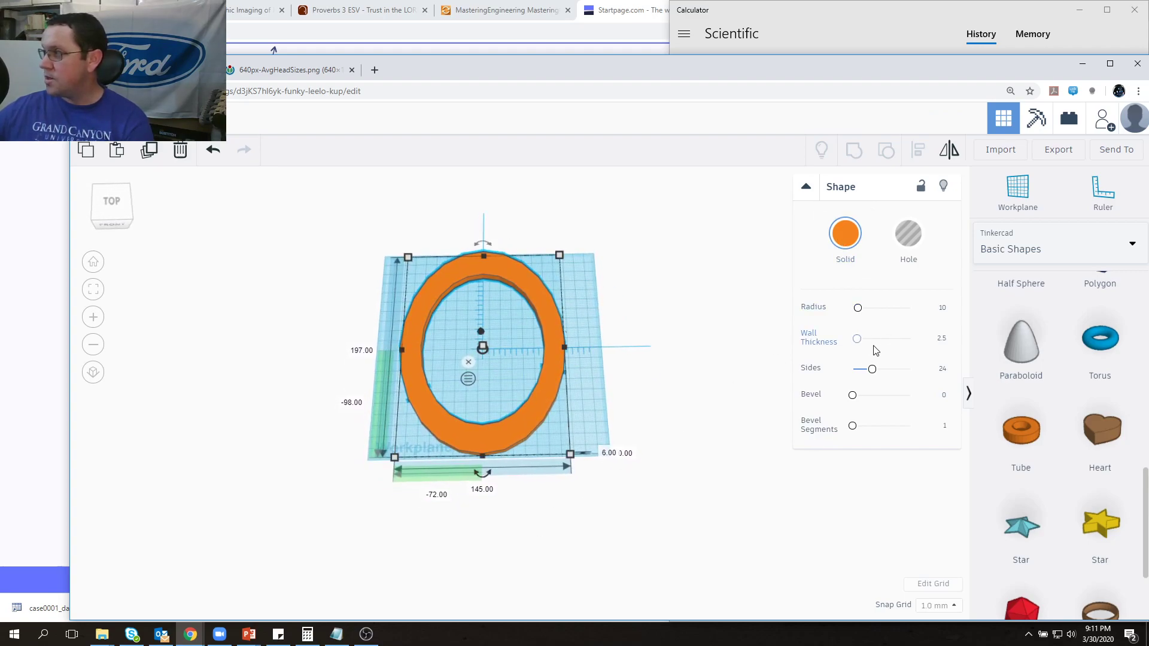
{"action": "left_click_drag", "start_coordinate": [860, 343], "coordinate": [854, 346]}
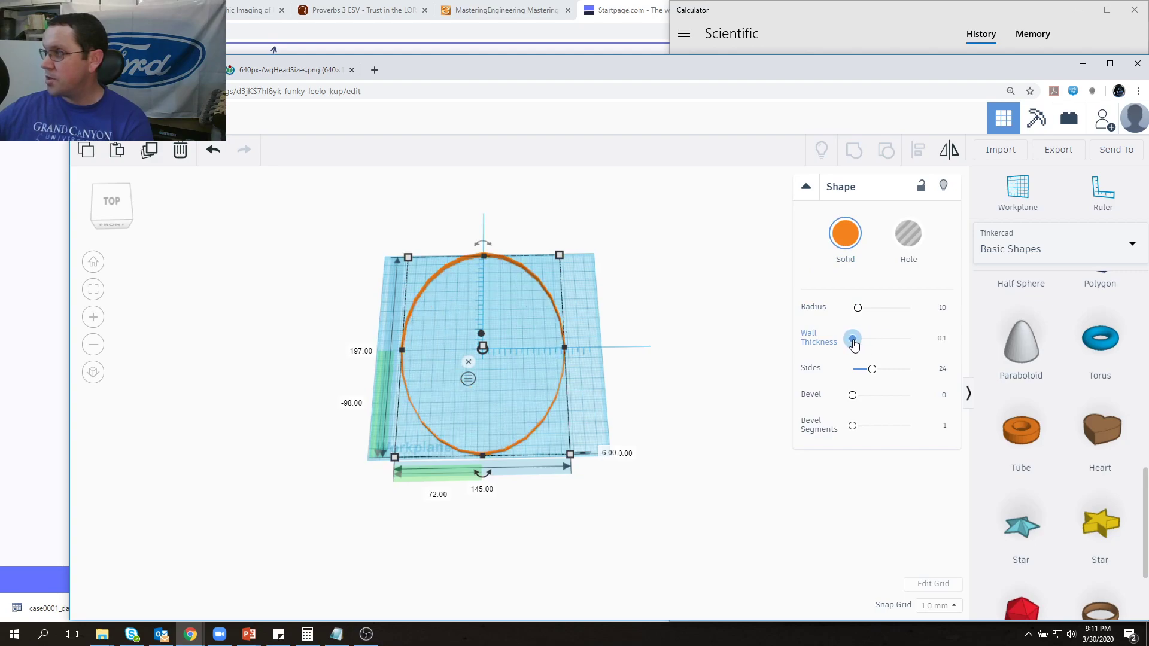
{"action": "right_click_drag", "start_coordinate": [517, 462], "coordinate": [525, 428]}
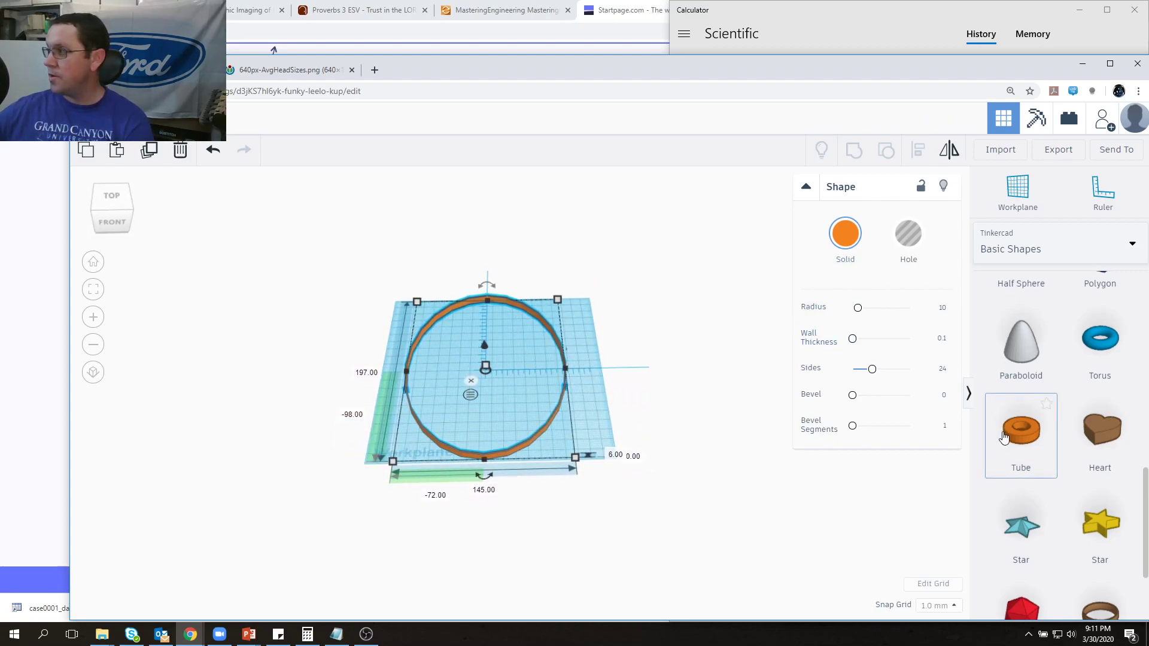
Step: Examine the thin oval band up close from angled and top views, checking its shape and wall
{"action": "scroll", "coordinate": [1025, 432], "scroll_direction": "down", "scroll_amount": 3}
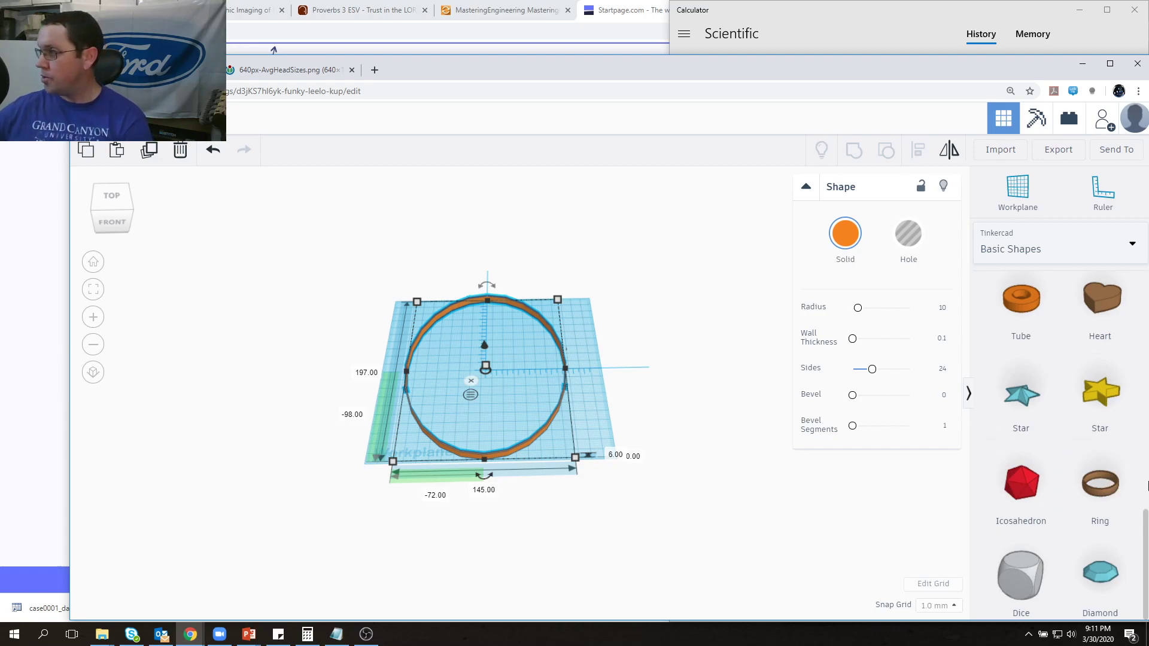
{"action": "scroll", "coordinate": [474, 423], "scroll_direction": "up", "scroll_amount": 5}
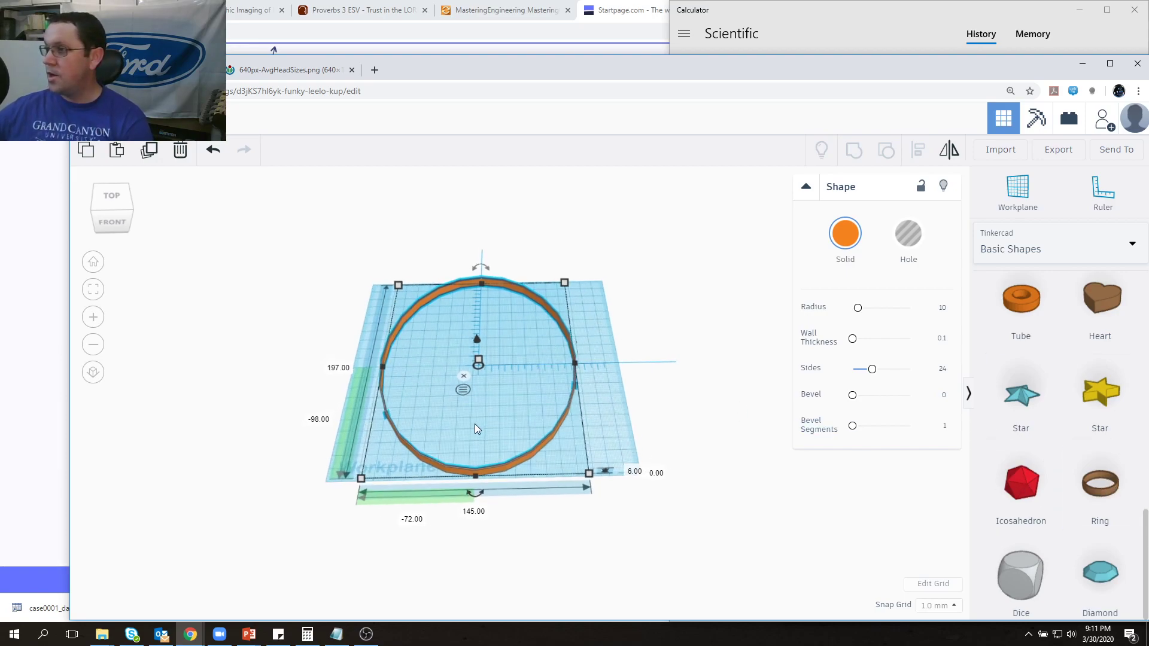
{"action": "scroll", "coordinate": [497, 440], "scroll_direction": "up", "scroll_amount": 2}
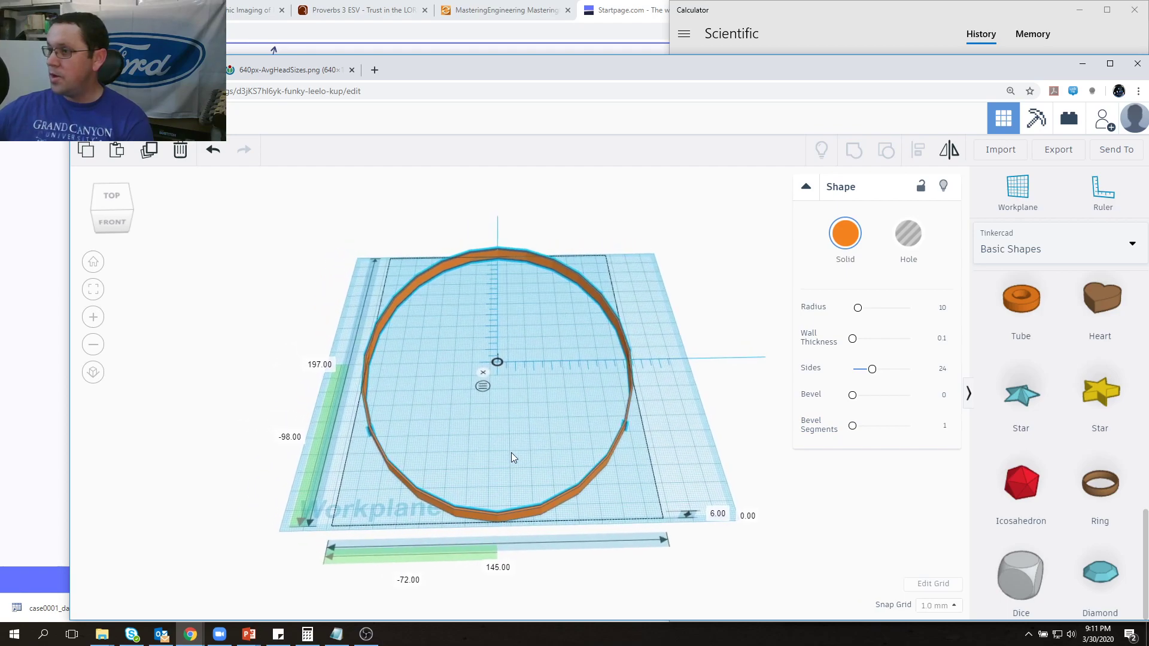
{"action": "scroll", "coordinate": [479, 466], "scroll_direction": "up", "scroll_amount": 1}
{"action": "right_click_drag", "start_coordinate": [474, 469], "coordinate": [508, 441]}
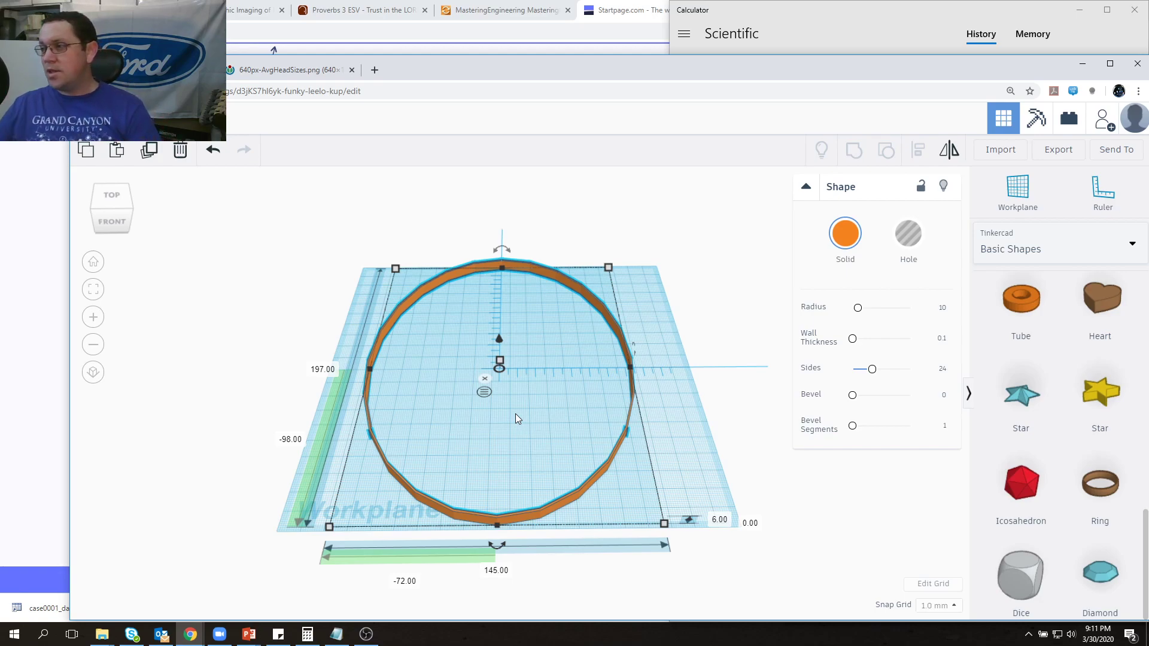
{"action": "mouse_move", "coordinate": [441, 504]}
{"action": "middle_mouse_down"}
{"action": "mouse_move", "coordinate": [439, 553]}
{"action": "mouse_move", "coordinate": [441, 513]}
{"action": "middle_mouse_up"}
{"action": "middle_click_drag", "start_coordinate": [497, 409], "coordinate": [496, 407]}
{"action": "right_click_drag", "start_coordinate": [497, 407], "coordinate": [507, 472]}
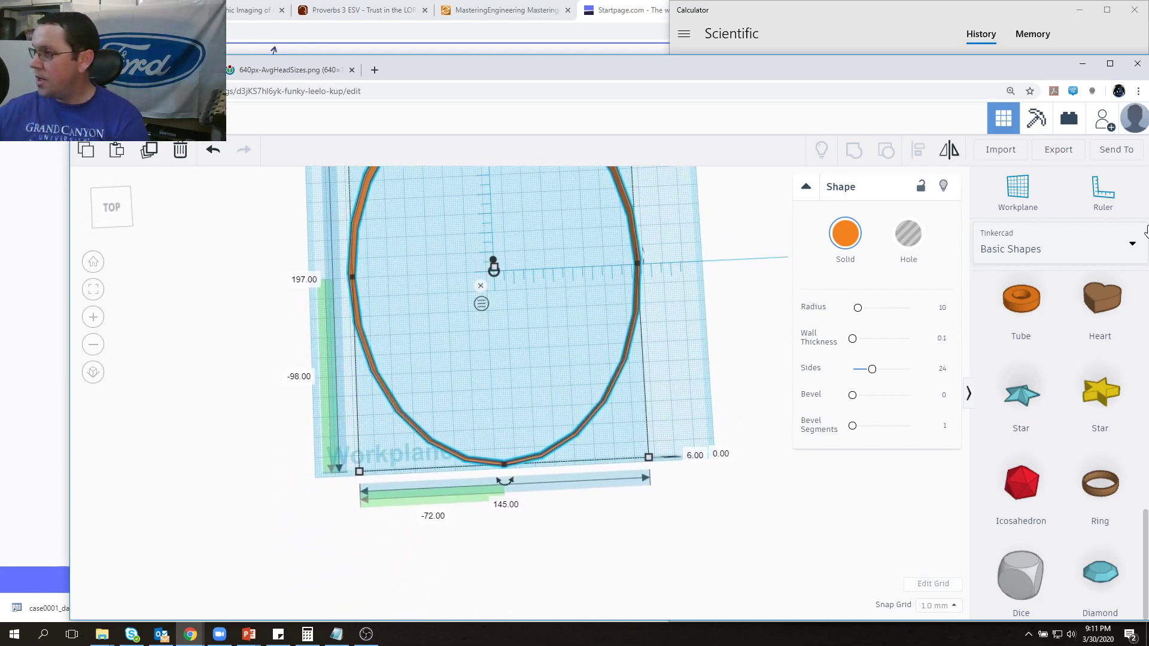
Step: Place a hole Box over the band's front end and stretch it to about 122 mm wide and 14 mm deep
{"action": "scroll", "coordinate": [1017, 317], "scroll_direction": "up", "scroll_amount": 10}
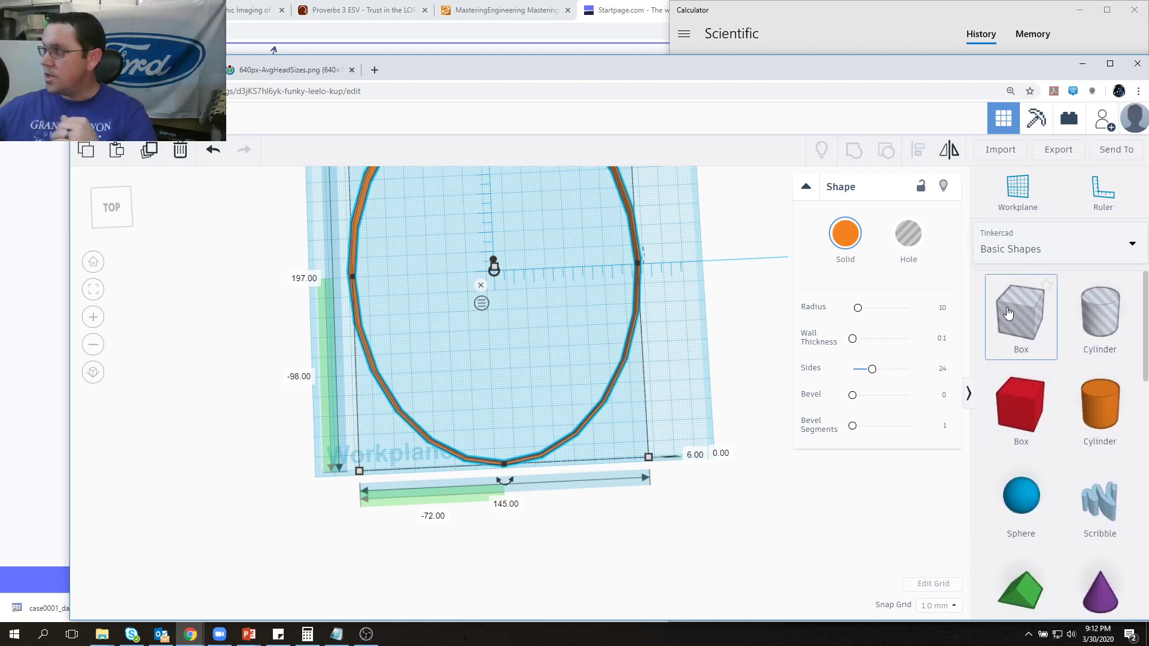
{"action": "left_click_drag", "start_coordinate": [1021, 324], "coordinate": [501, 470]}
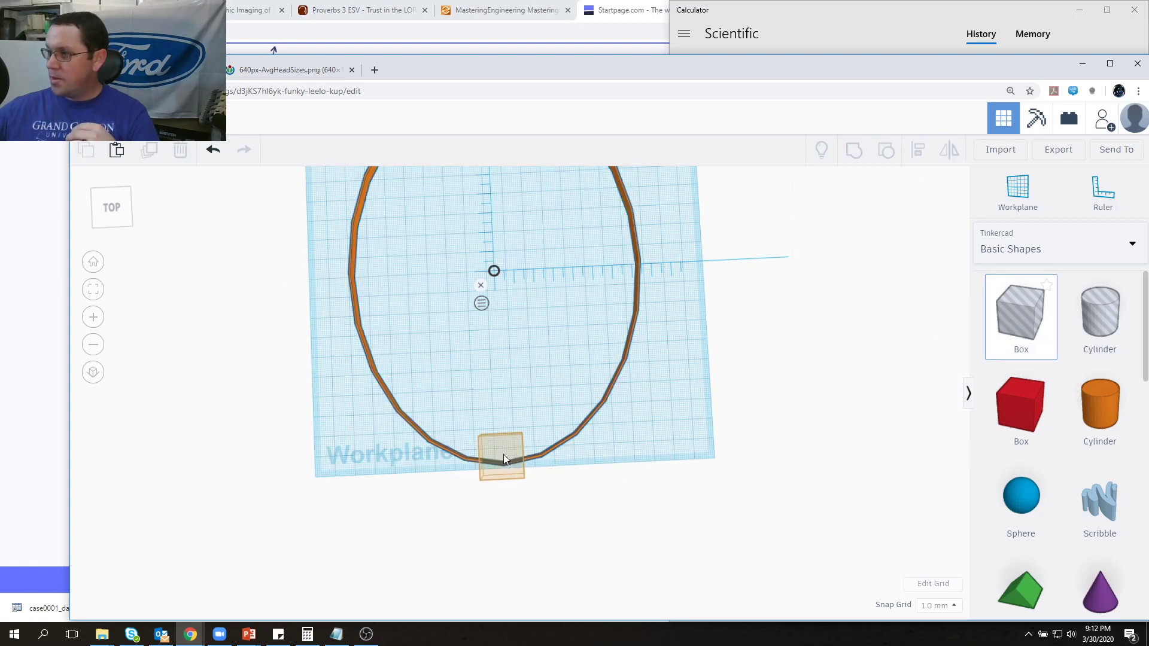
{"action": "left_click_drag", "start_coordinate": [502, 455], "coordinate": [396, 479]}
{"action": "left_click_drag", "start_coordinate": [528, 477], "coordinate": [639, 456]}
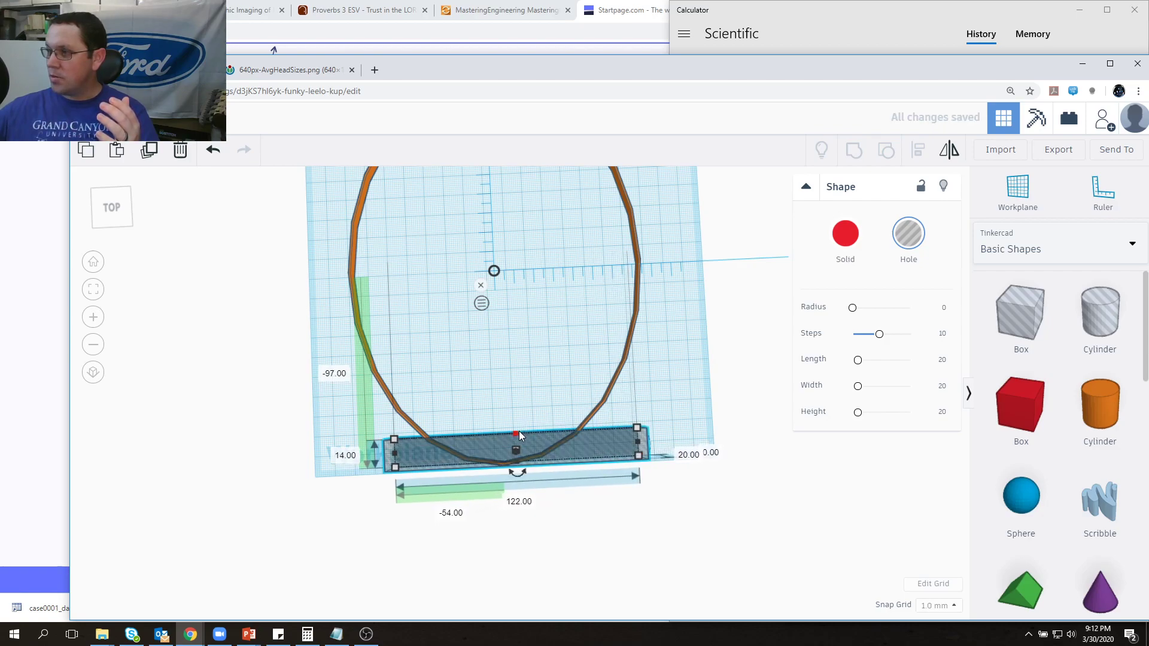
Step: Deepen the hole box to about 42 mm and shift it roughly central over the band's front end, at offsets of about -60 and -99 mm
{"action": "mouse_move", "coordinate": [516, 432]}
{"action": "left_mouse_down"}
{"action": "mouse_move", "coordinate": [517, 377]}
{"action": "mouse_move", "coordinate": [508, 418]}
{"action": "left_mouse_up"}
{"action": "middle_click_drag", "start_coordinate": [515, 425], "coordinate": [559, 416]}
{"action": "scroll", "coordinate": [559, 416], "scroll_direction": "up", "scroll_amount": 2}
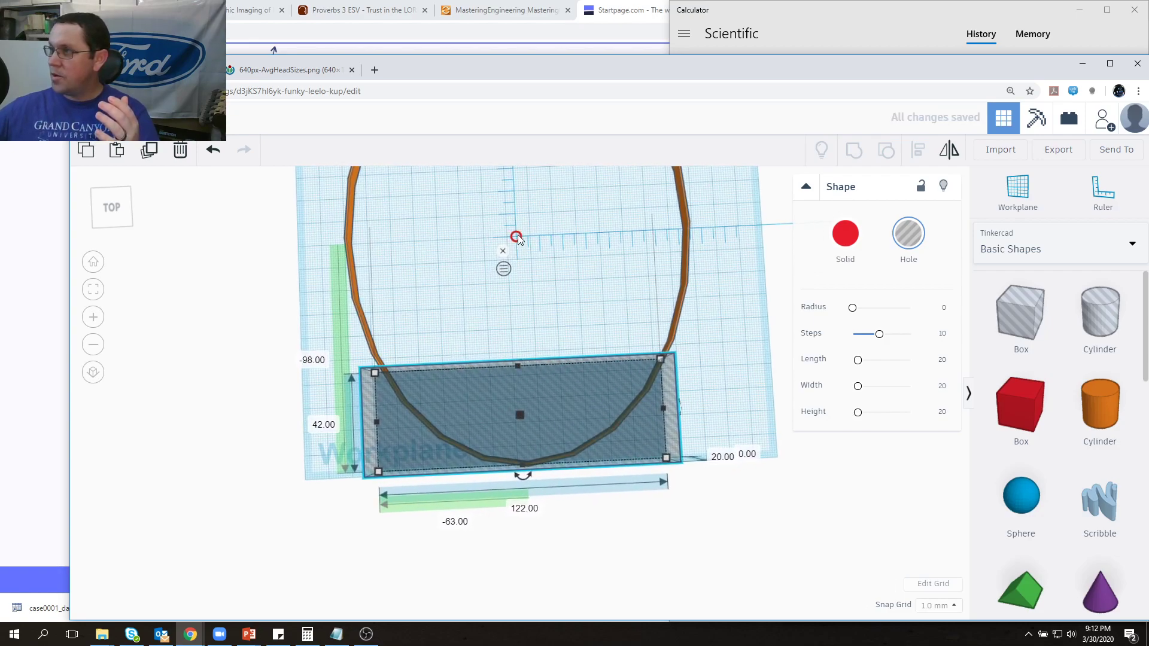
{"action": "scroll", "coordinate": [519, 240], "scroll_direction": "down", "scroll_amount": 3}
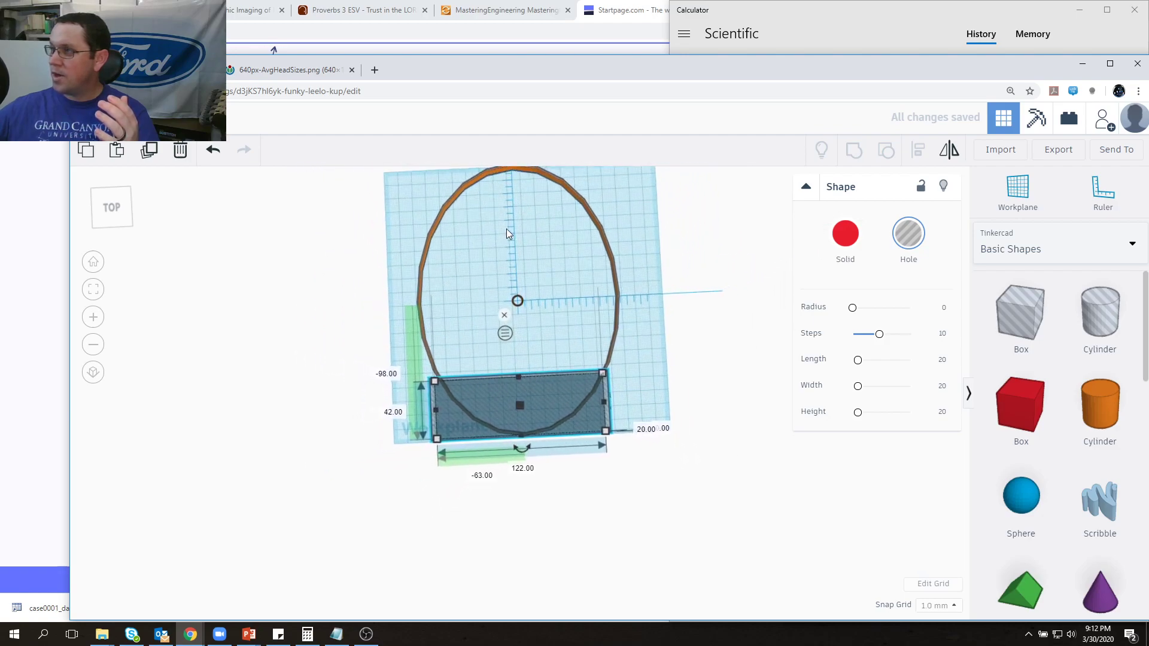
{"action": "scroll", "coordinate": [506, 229], "scroll_direction": "down", "scroll_amount": 2}
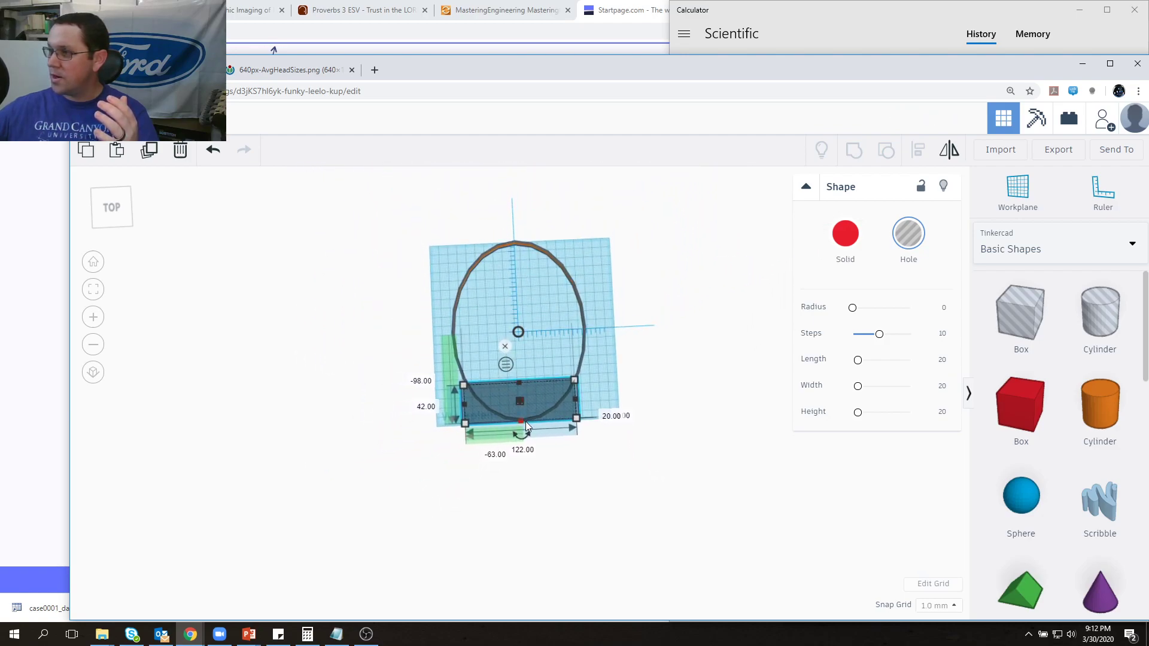
{"action": "scroll", "coordinate": [524, 420], "scroll_direction": "up", "scroll_amount": 4}
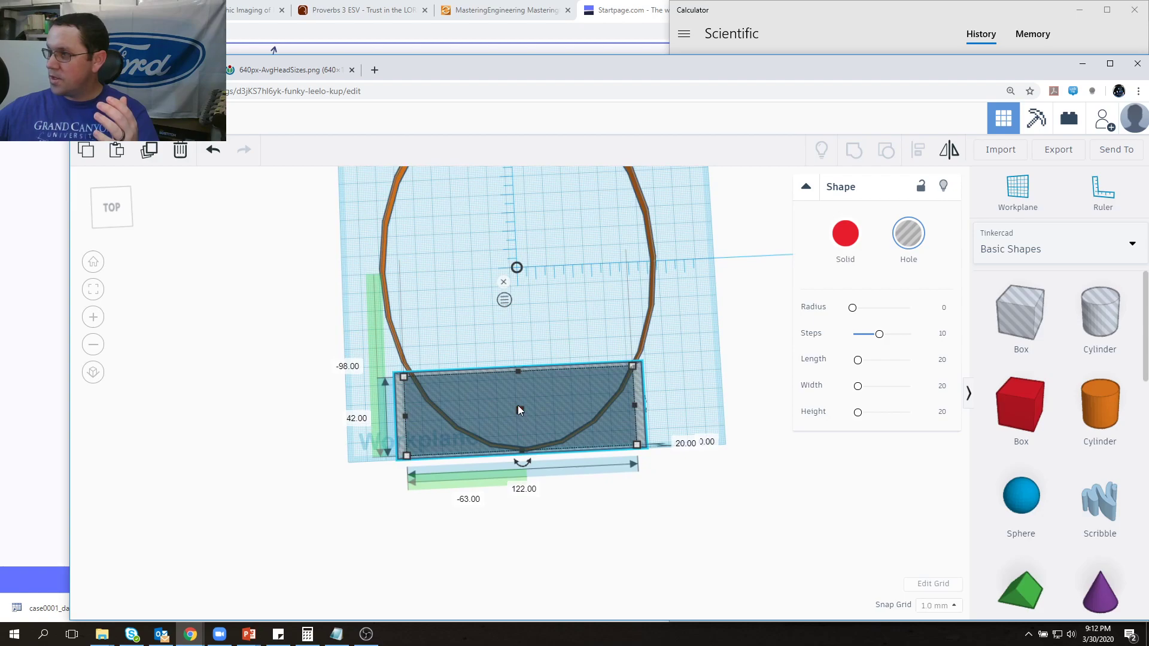
{"action": "left_click", "coordinate": [508, 403]}
{"action": "left_click_drag", "start_coordinate": [509, 402], "coordinate": [515, 405]}
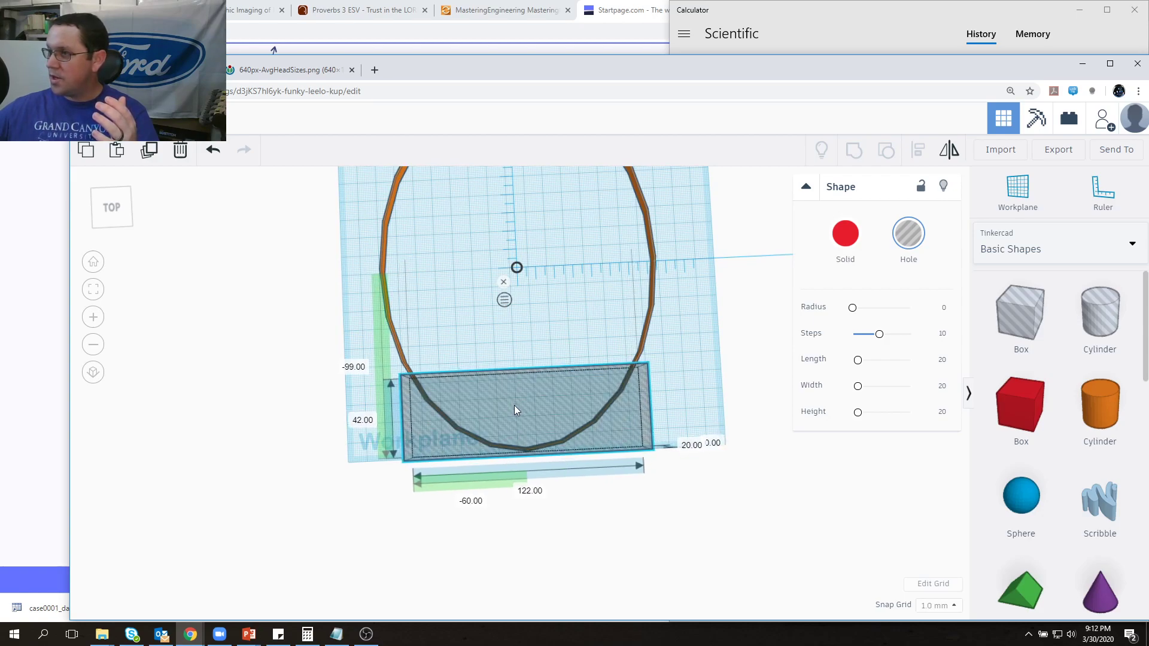
Step: Shorten the hole box from its inner edge to about 28 mm deep so it covers less of the band's end
{"action": "scroll", "coordinate": [513, 413], "scroll_direction": "down", "scroll_amount": 4}
{"action": "right_click_drag", "start_coordinate": [630, 380], "coordinate": [638, 340]}
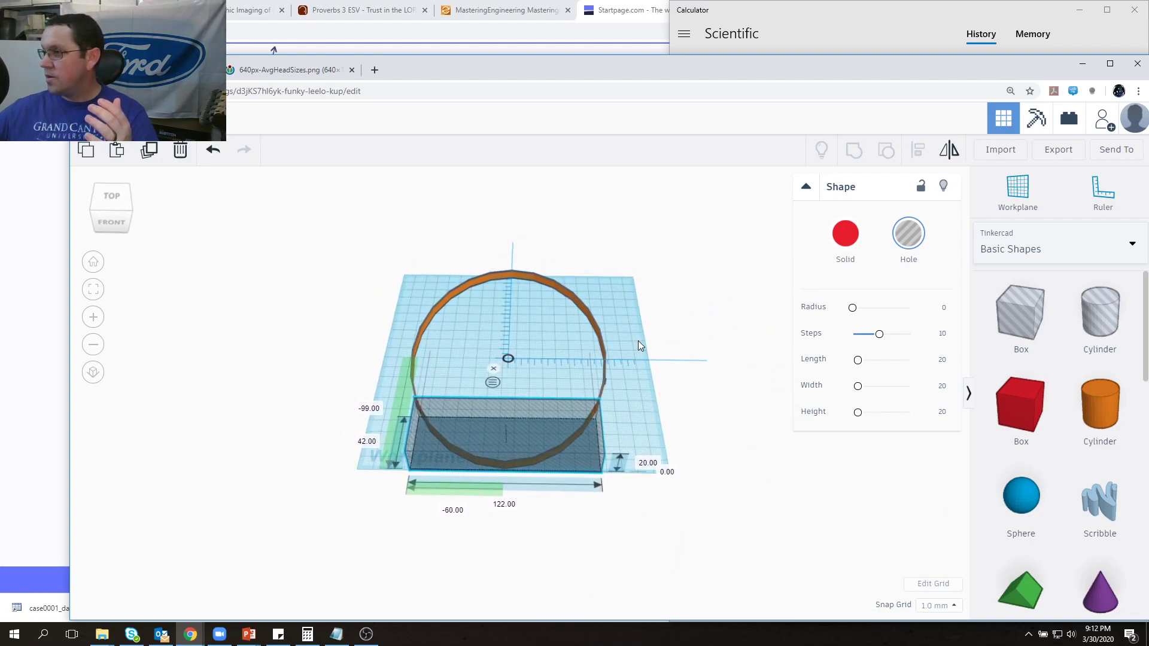
{"action": "right_click_drag", "start_coordinate": [532, 385], "coordinate": [231, 455]}
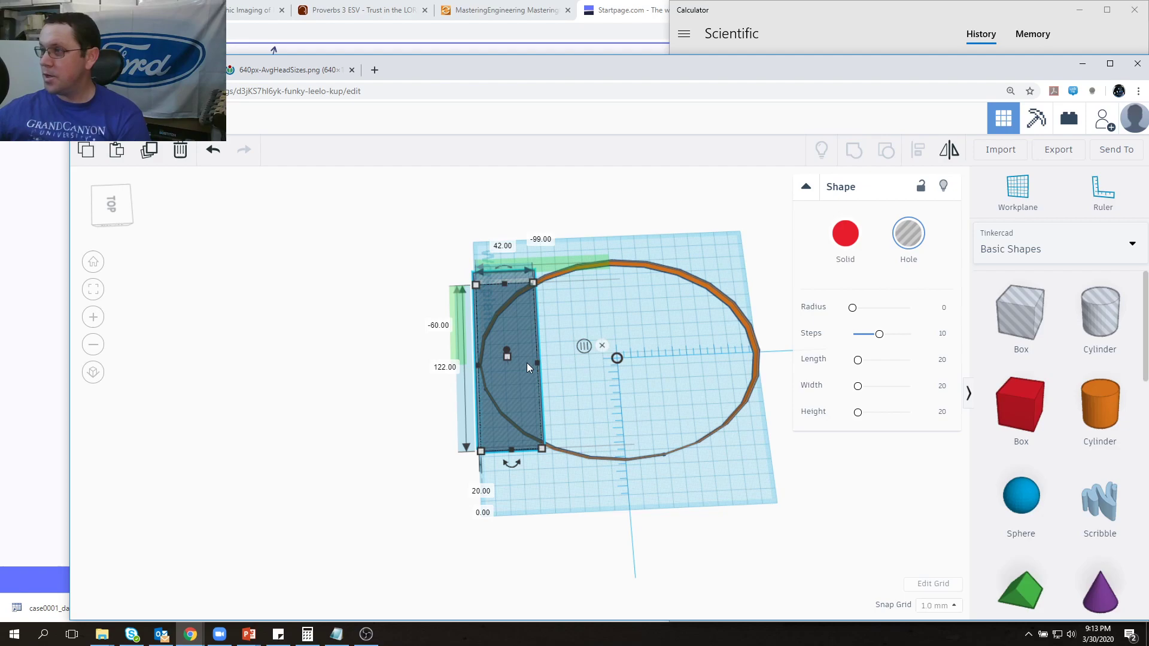
{"action": "left_click_drag", "start_coordinate": [539, 362], "coordinate": [517, 362]}
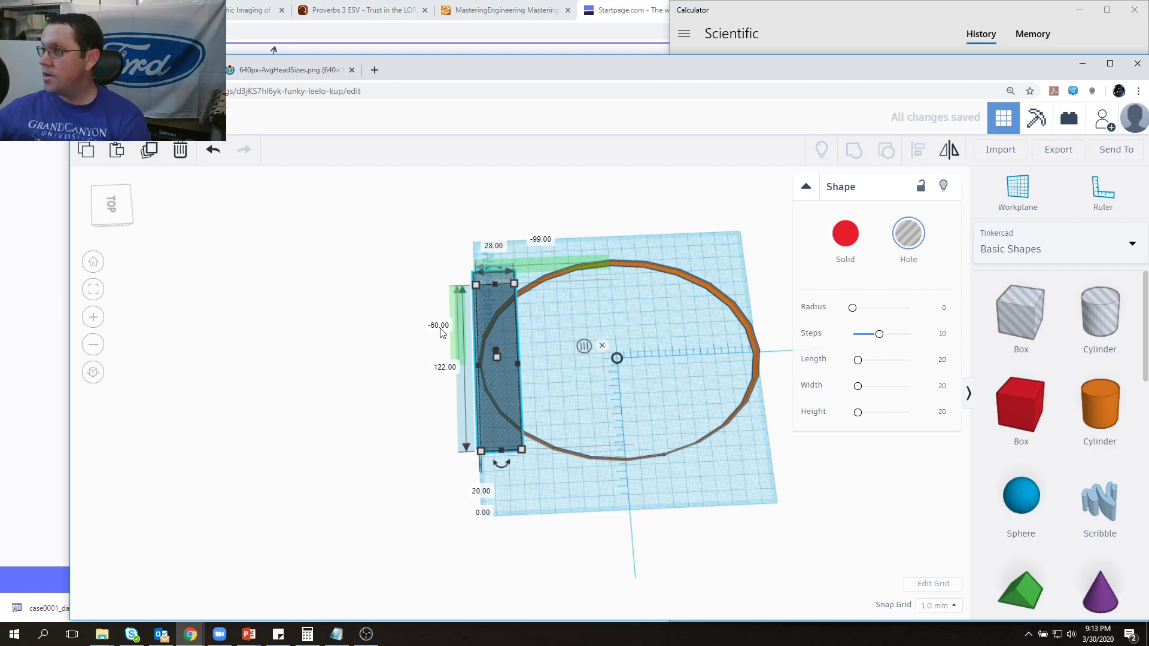
Step: Group the band with the hole box so the band's front end is cut away
{"action": "left_click", "coordinate": [419, 229]}
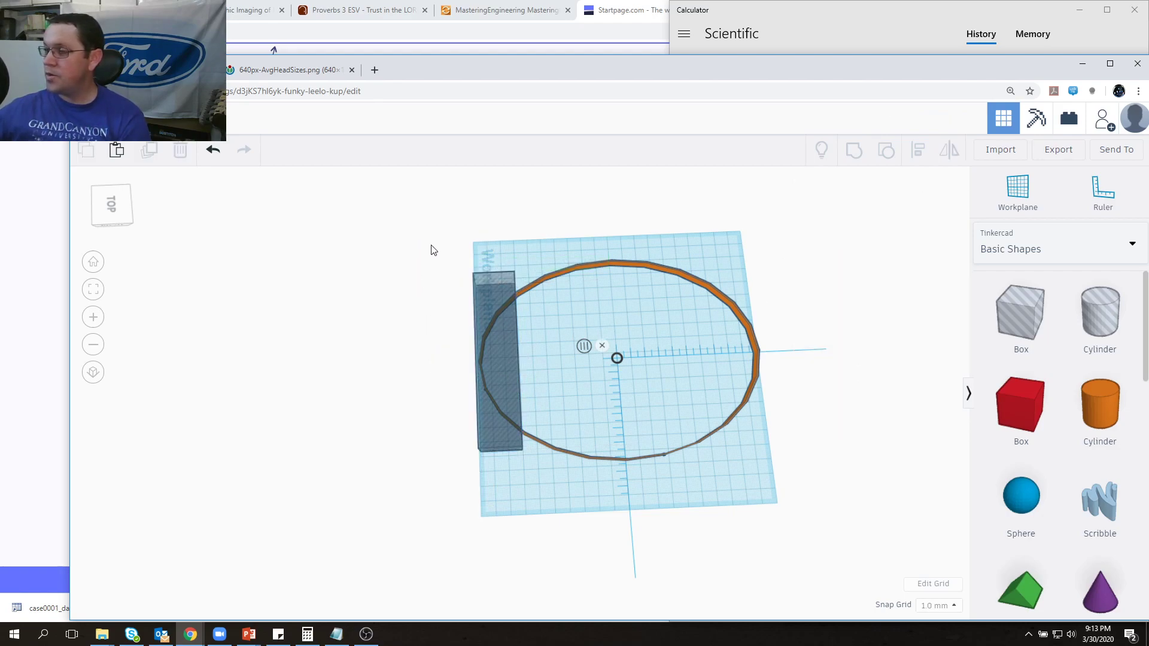
{"action": "left_click_drag", "start_coordinate": [431, 245], "coordinate": [576, 476]}
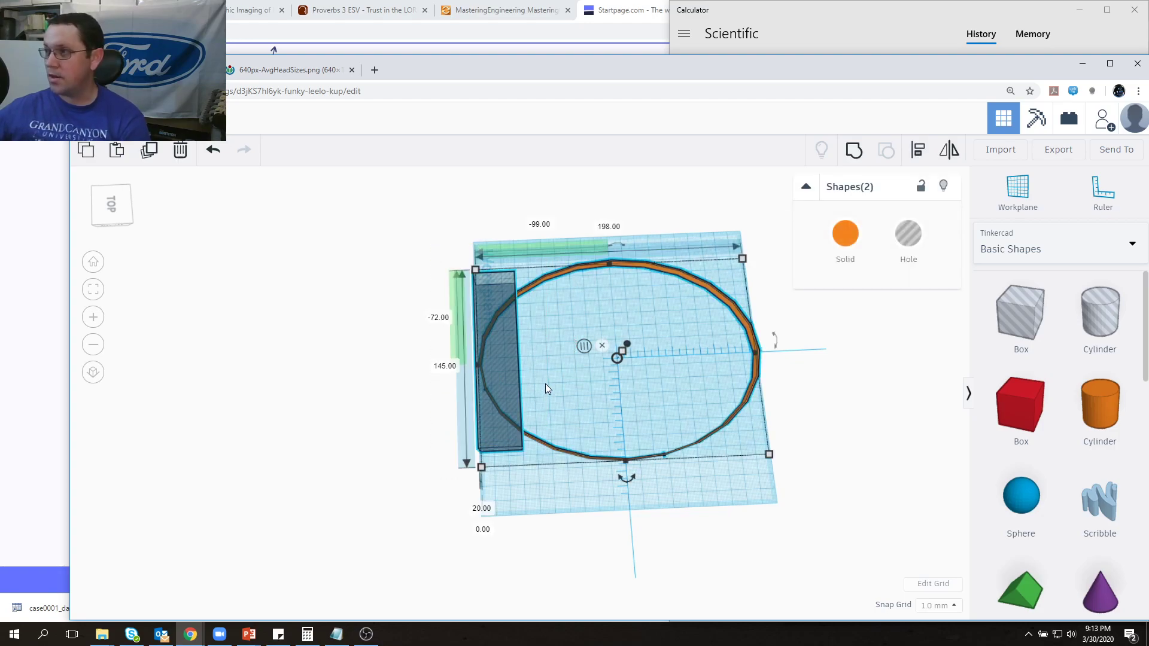
{"action": "left_click", "coordinate": [856, 152]}
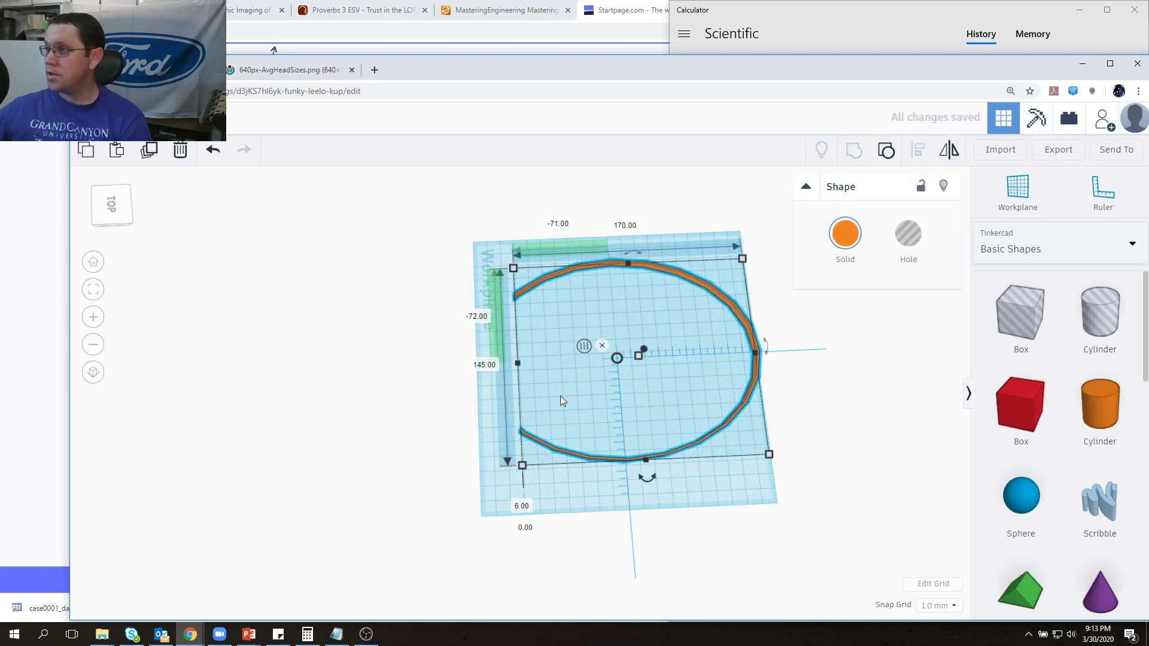
{"action": "left_click", "coordinate": [539, 402]}
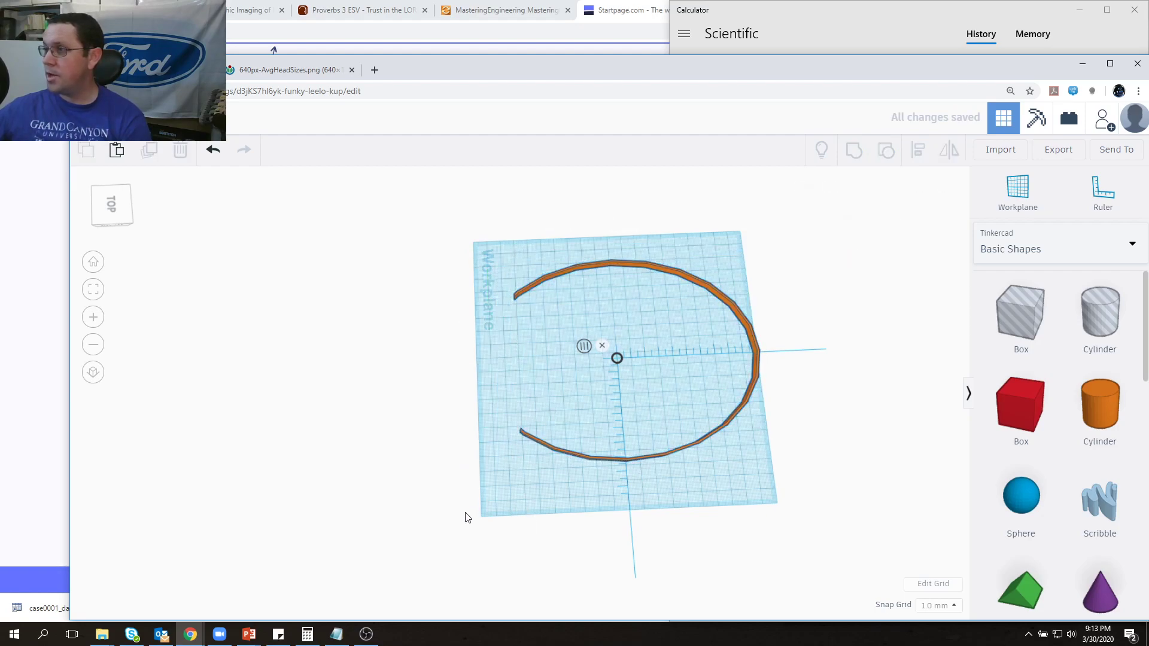
Step: Place a solid red Box just outside the middle of the band's closed back end, at offsets of about 116 and -10 mm
{"action": "right_click_drag", "start_coordinate": [504, 484], "coordinate": [703, 377]}
{"action": "scroll", "coordinate": [424, 480], "scroll_direction": "up", "scroll_amount": 5}
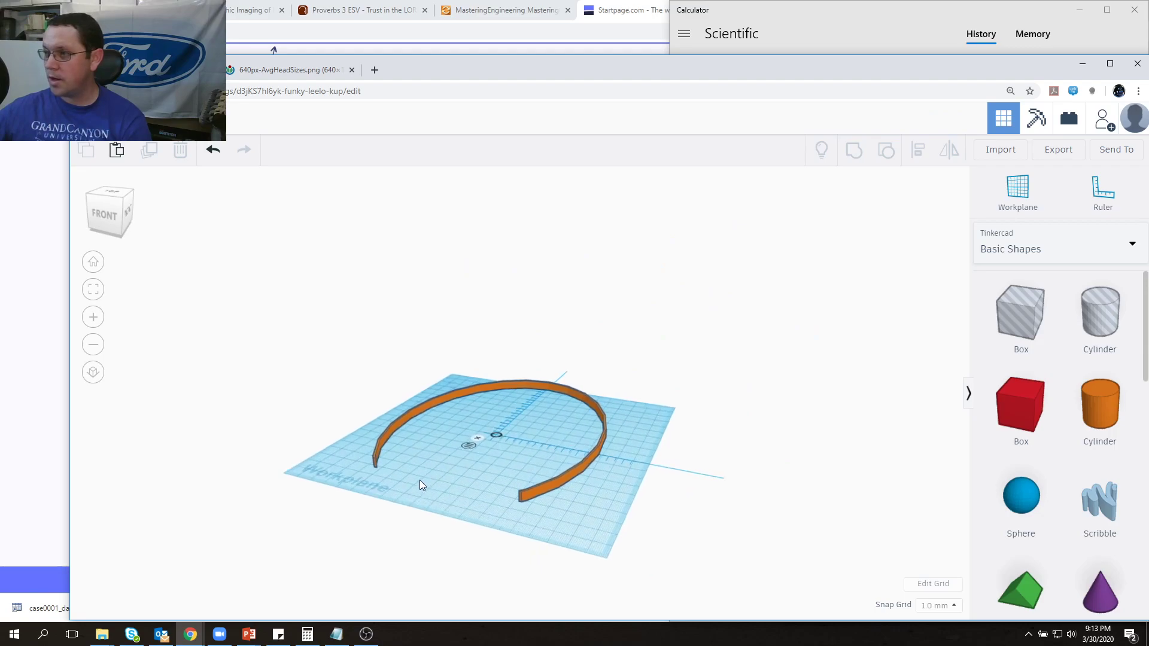
{"action": "right_click_drag", "start_coordinate": [481, 491], "coordinate": [524, 511]}
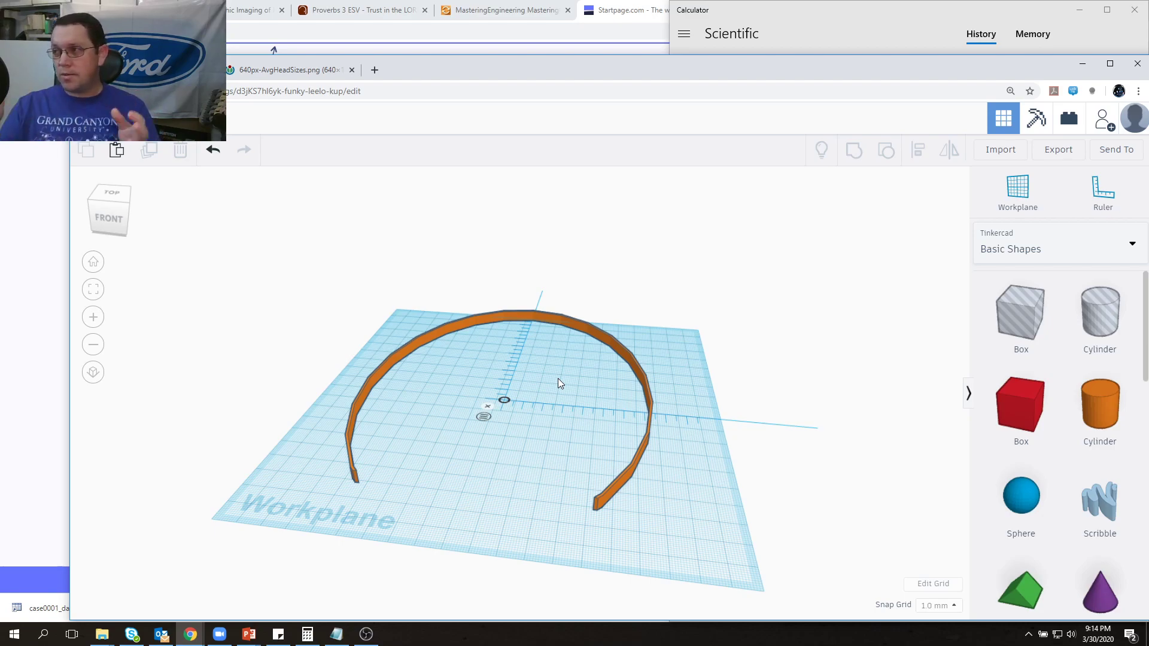
{"action": "scroll", "coordinate": [663, 357], "scroll_direction": "down", "scroll_amount": 3}
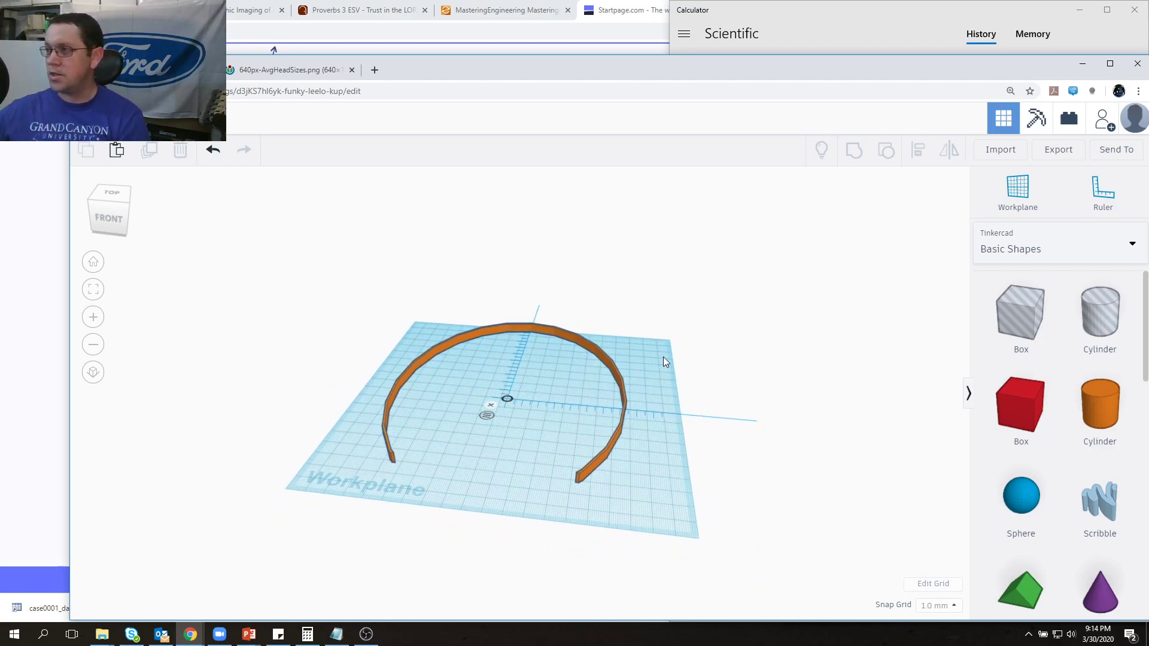
{"action": "middle_click_drag", "start_coordinate": [664, 357], "coordinate": [476, 336]}
{"action": "right_click_drag", "start_coordinate": [477, 341], "coordinate": [23, 410]}
{"action": "middle_click_drag", "start_coordinate": [651, 552], "coordinate": [416, 303]}
{"action": "middle_click_drag", "start_coordinate": [630, 452], "coordinate": [597, 391]}
{"action": "scroll", "coordinate": [592, 398], "scroll_direction": "up", "scroll_amount": 3}
{"action": "mouse_move", "coordinate": [592, 398]}
{"action": "right_mouse_down"}
{"action": "mouse_move", "coordinate": [593, 388]}
{"action": "mouse_move", "coordinate": [588, 399]}
{"action": "right_mouse_up"}
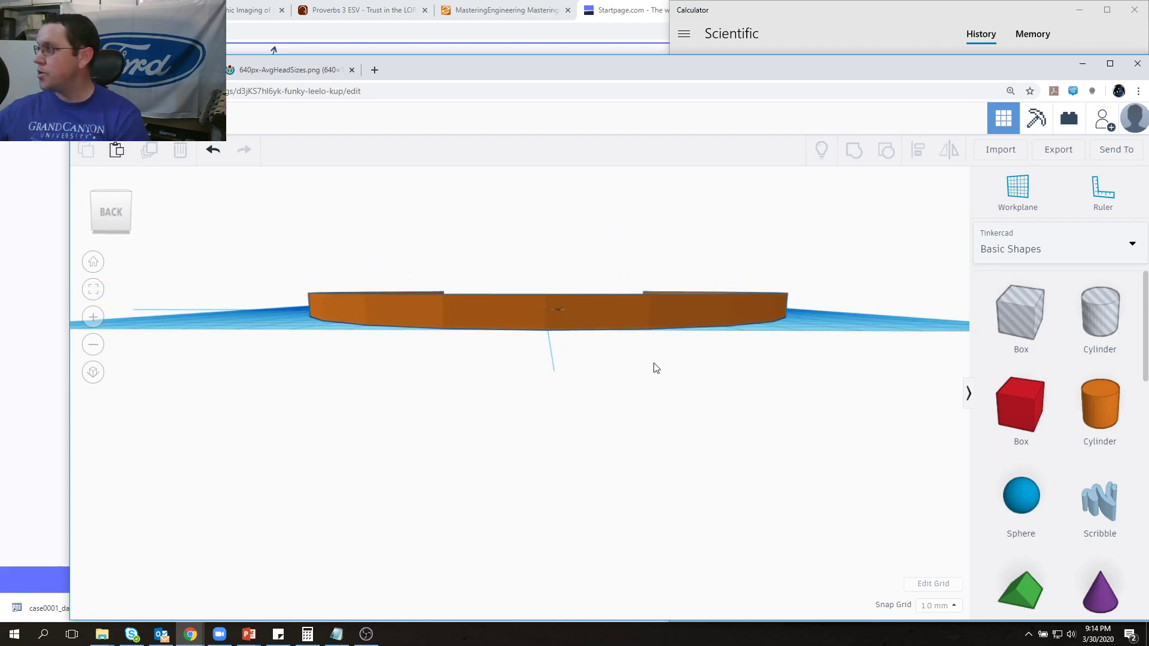
{"action": "left_click_drag", "start_coordinate": [1146, 318], "coordinate": [1146, 345]}
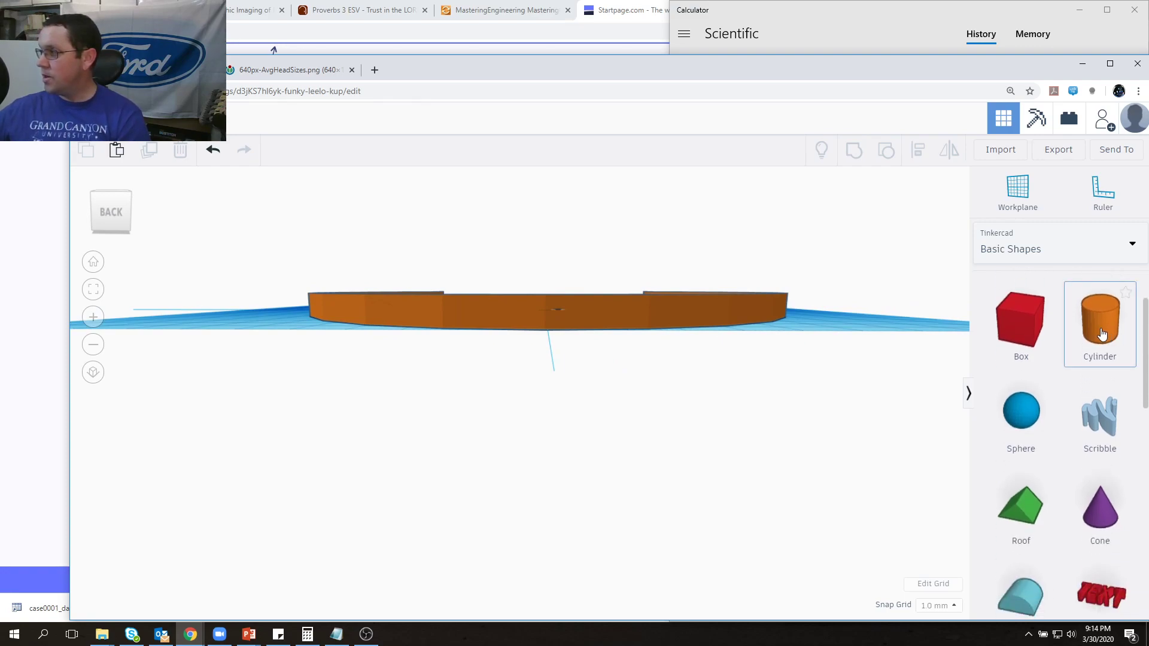
{"action": "left_click_drag", "start_coordinate": [1031, 354], "coordinate": [550, 344]}
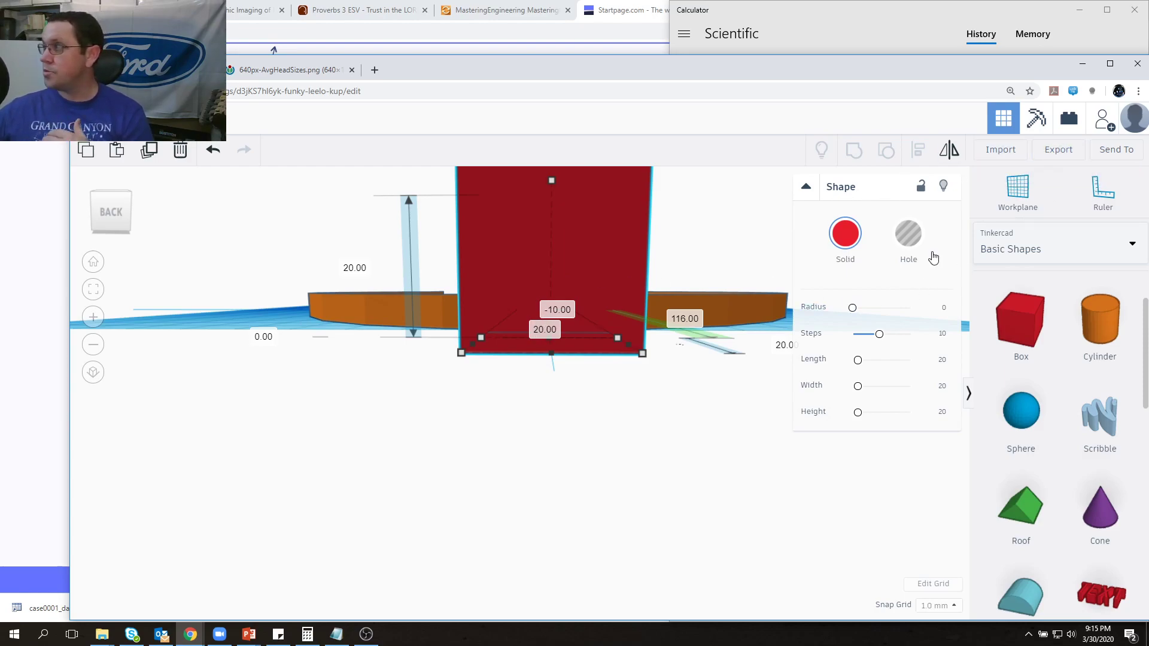
Step: Review the export options for downloading files and for 3D printing, and leave without exporting
{"action": "left_click", "coordinate": [1057, 149]}
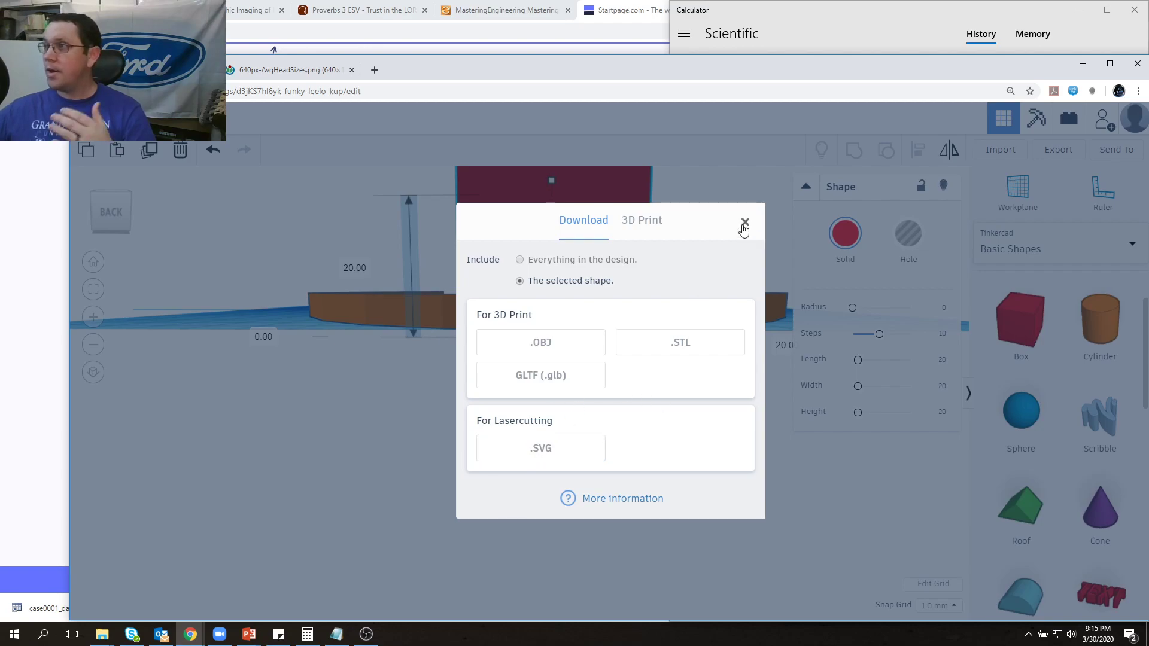
{"action": "left_click", "coordinate": [643, 223]}
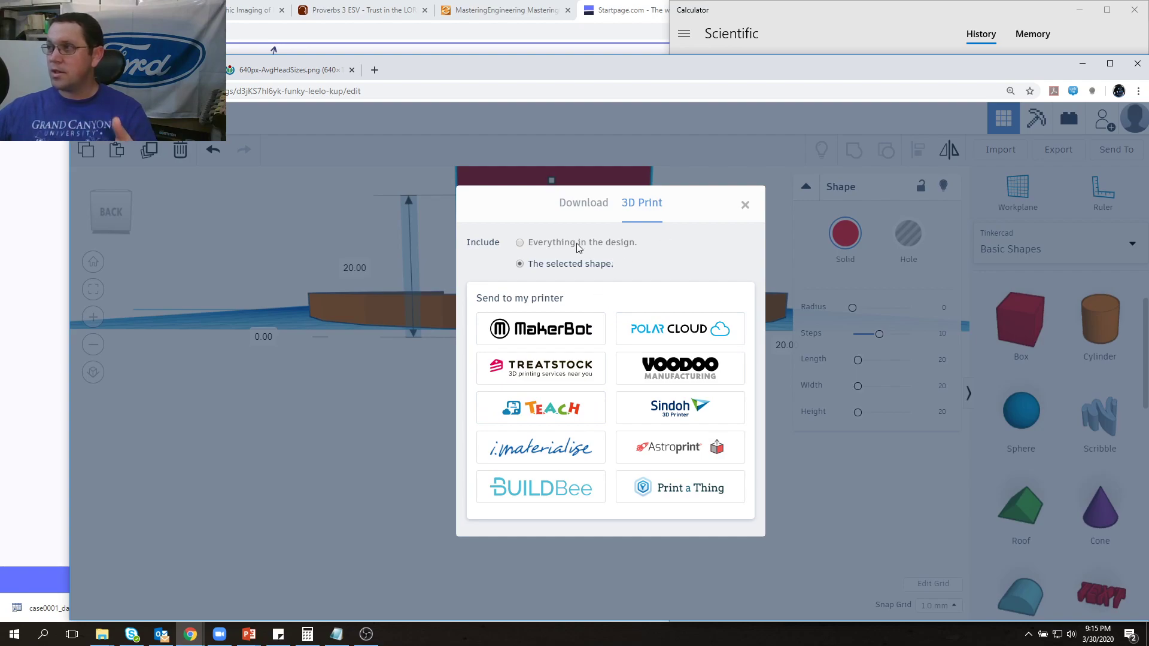
{"action": "left_click", "coordinate": [589, 204]}
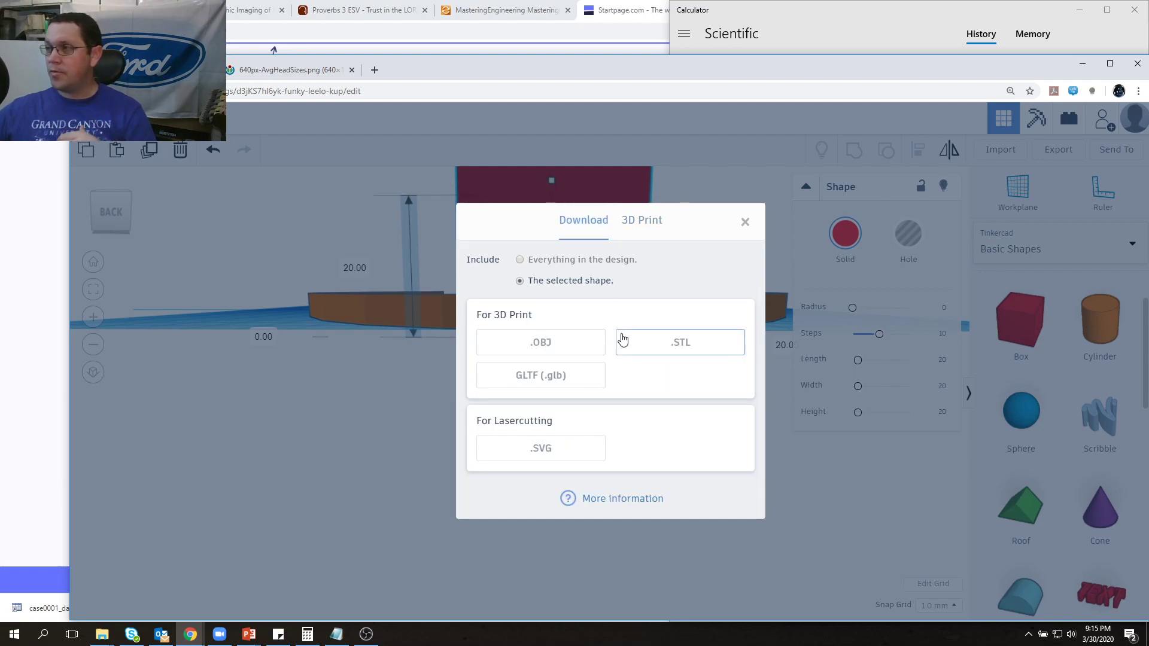
{"action": "left_click", "coordinate": [745, 222]}
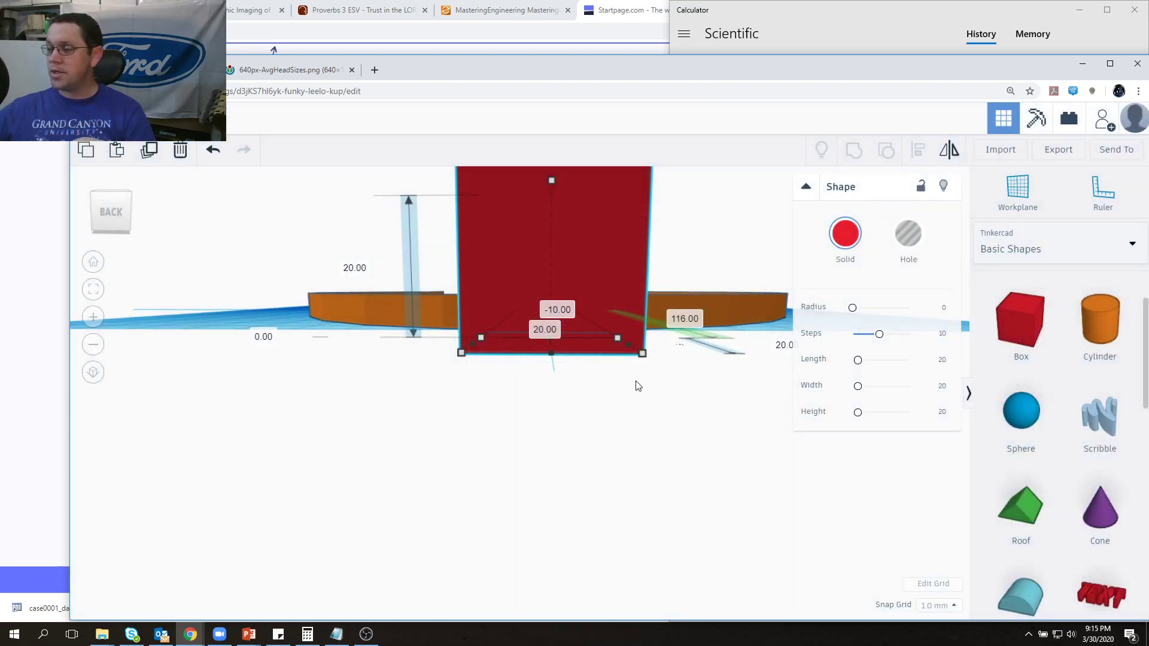
Step: Move the red box up against the outside of the band's back end, at offsets of about 98 and -11 mm
{"action": "right_click_drag", "start_coordinate": [665, 309], "coordinate": [314, 484]}
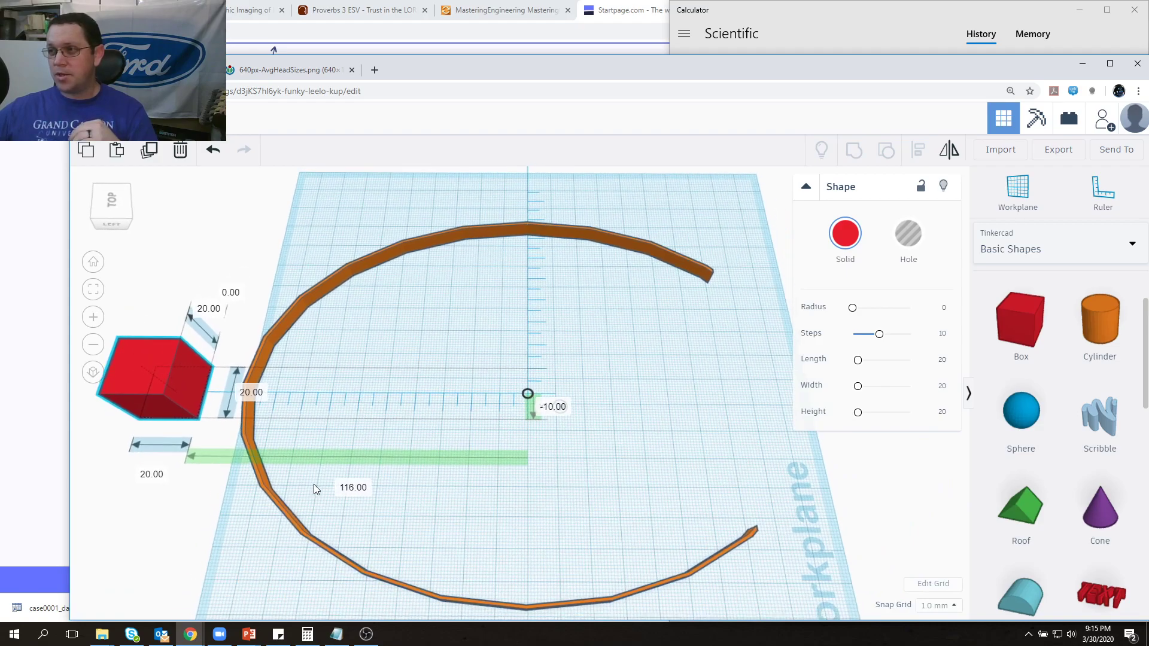
{"action": "middle_click_drag", "start_coordinate": [207, 444], "coordinate": [438, 477]}
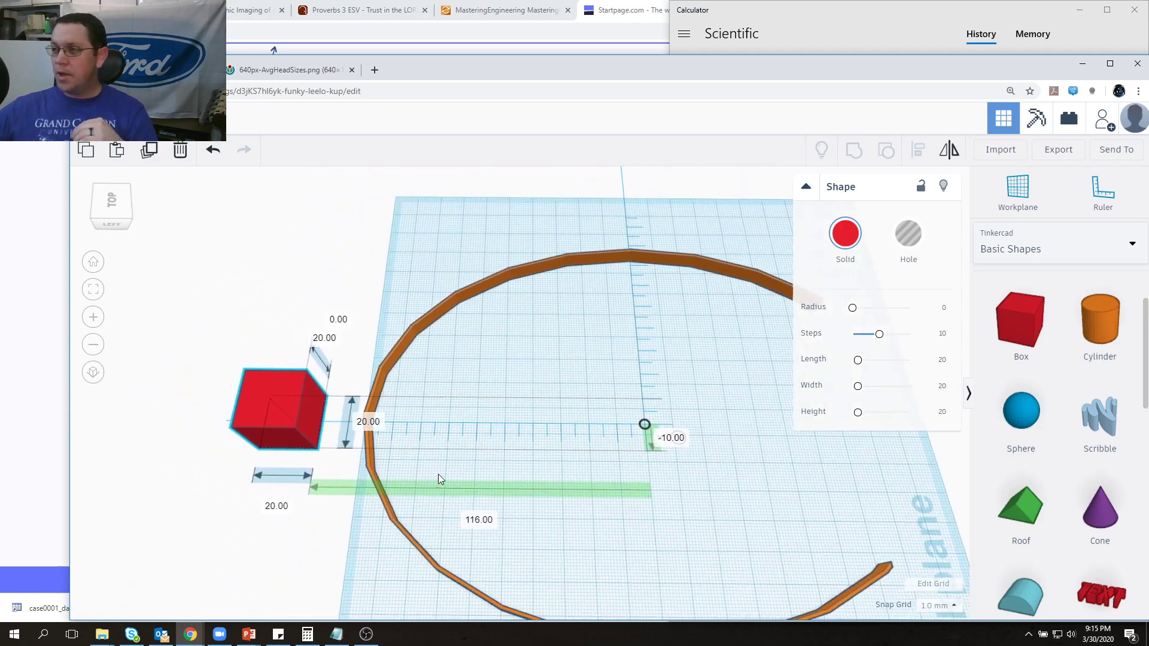
{"action": "left_click_drag", "start_coordinate": [302, 401], "coordinate": [358, 408]}
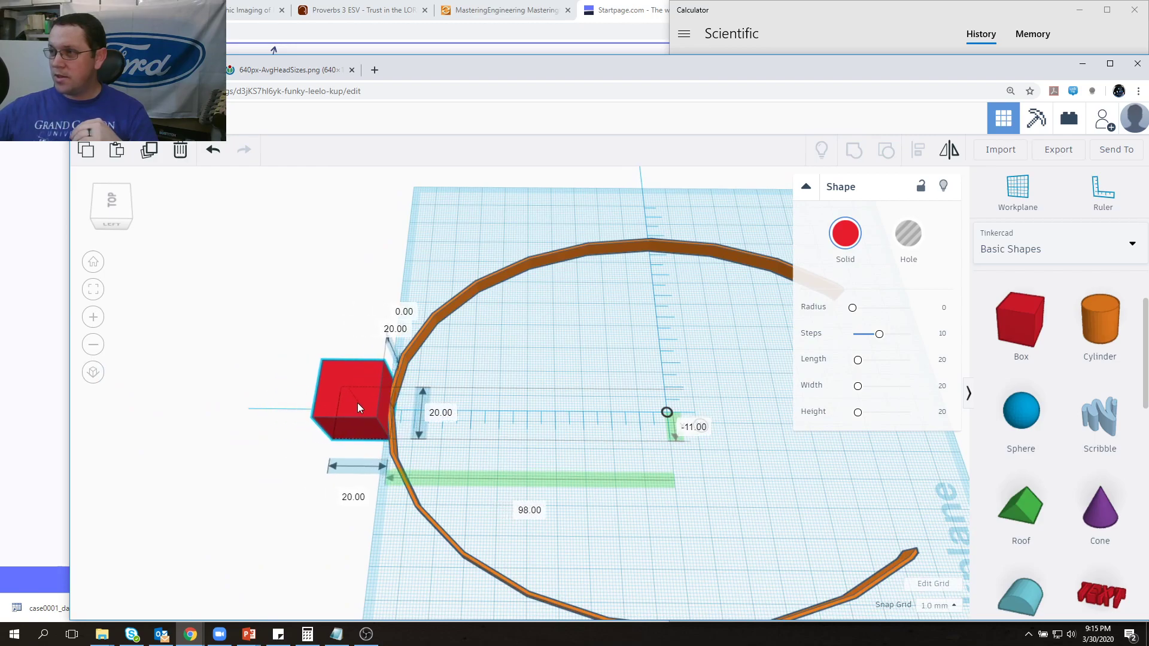
Step: Shrink the red box's footprint to about 4 mm by 7 mm, keeping it against the band's outer wall
{"action": "scroll", "coordinate": [353, 419], "scroll_direction": "up", "scroll_amount": 5}
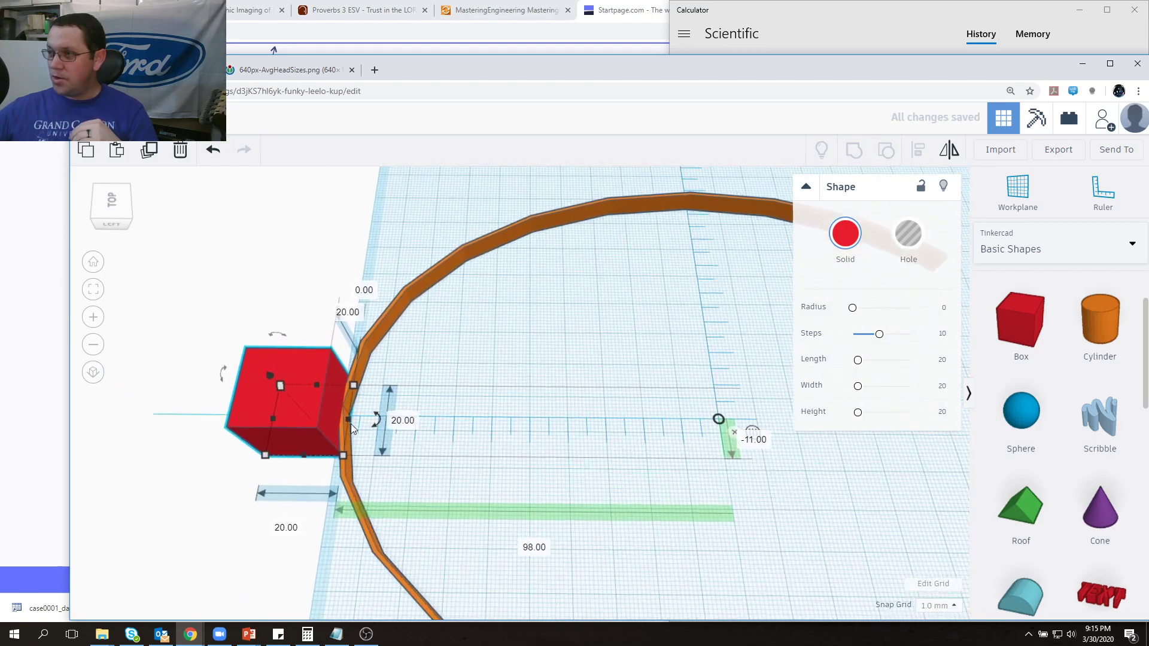
{"action": "middle_click_drag", "start_coordinate": [476, 416], "coordinate": [688, 402]}
{"action": "scroll", "coordinate": [443, 410], "scroll_direction": "up", "scroll_amount": 5}
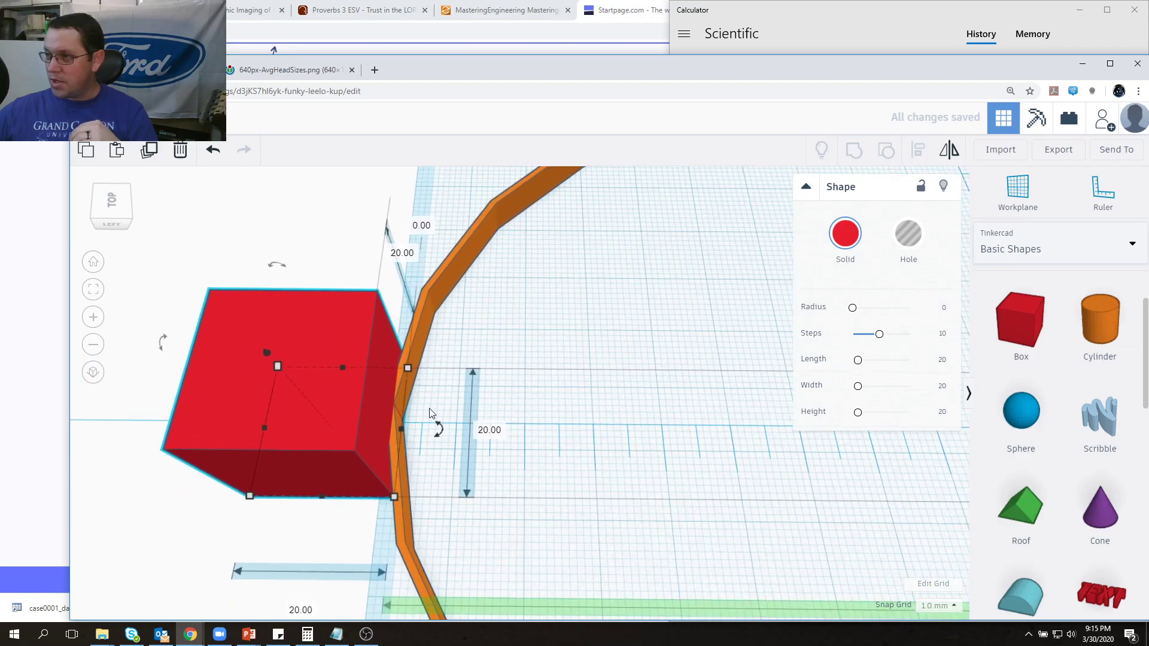
{"action": "scroll", "coordinate": [350, 431], "scroll_direction": "up", "scroll_amount": 3}
{"action": "scroll", "coordinate": [210, 396], "scroll_direction": "down", "scroll_amount": 4}
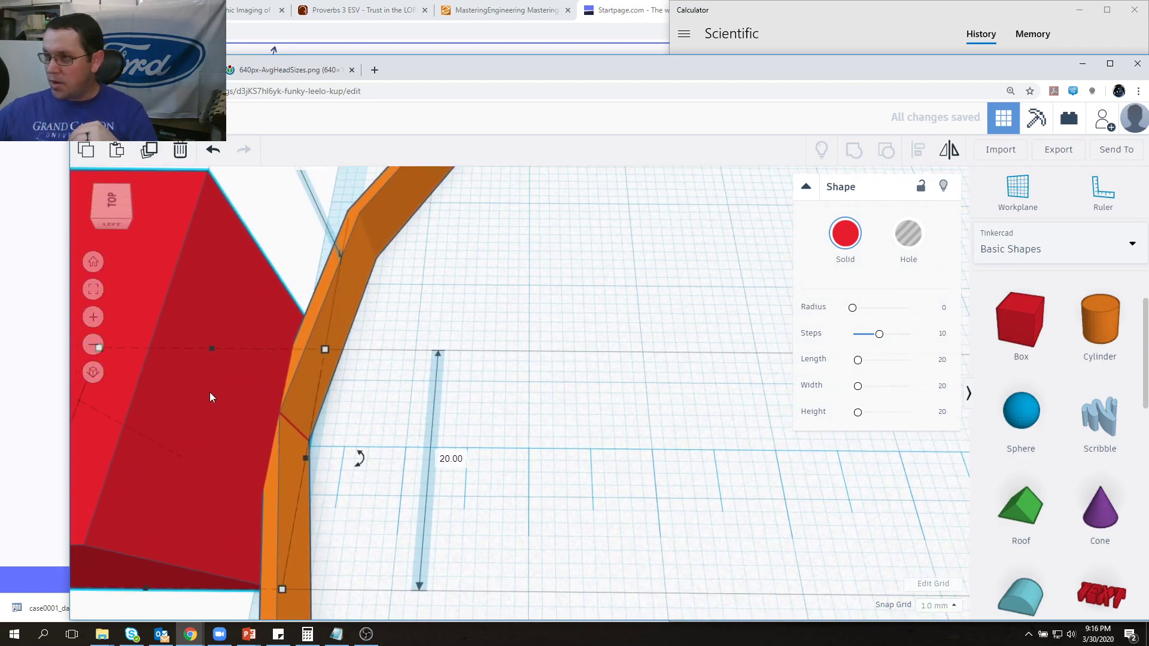
{"action": "scroll", "coordinate": [328, 405], "scroll_direction": "down", "scroll_amount": 5}
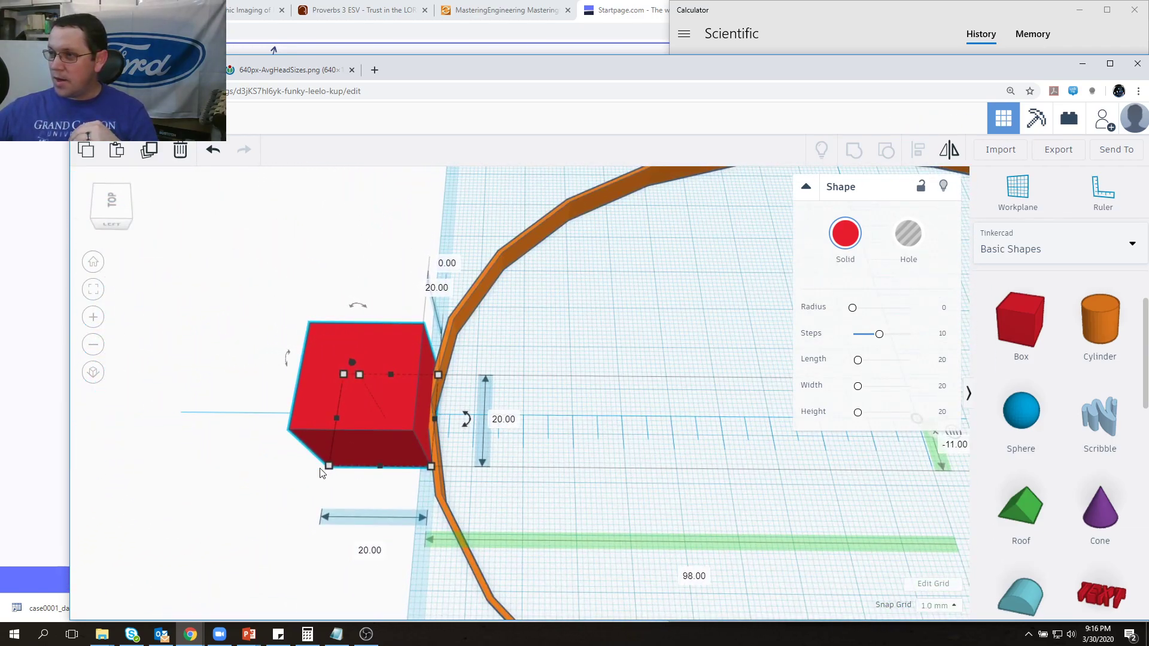
{"action": "left_click_drag", "start_coordinate": [329, 467], "coordinate": [409, 449]}
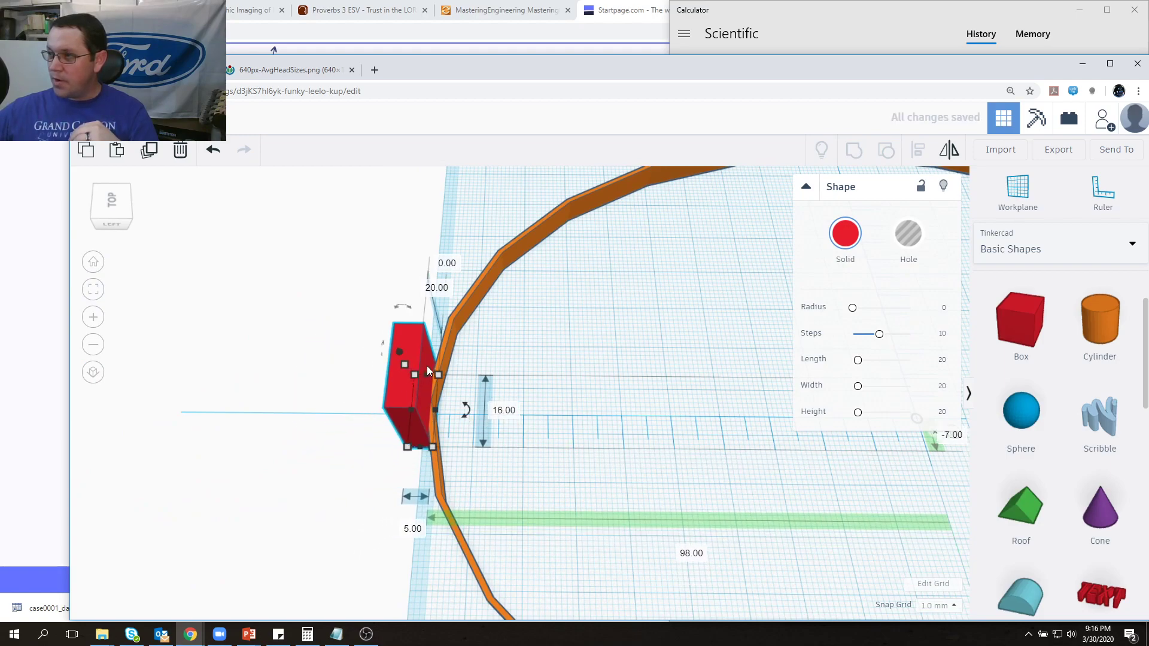
{"action": "left_click_drag", "start_coordinate": [416, 371], "coordinate": [414, 396]}
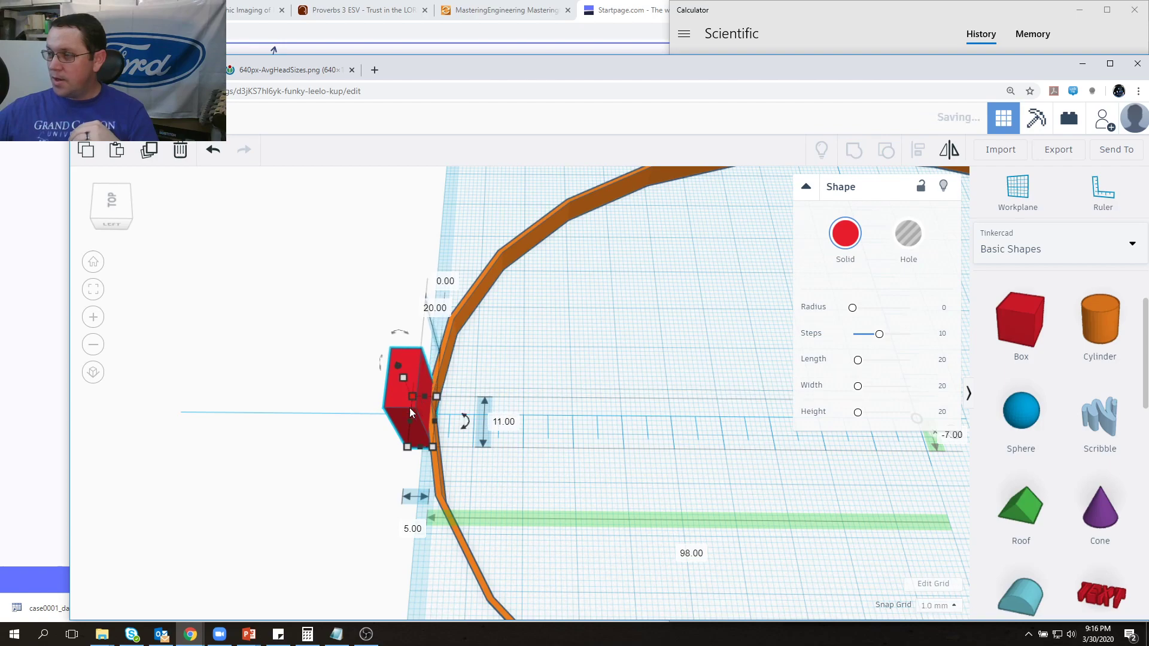
{"action": "left_click_drag", "start_coordinate": [407, 450], "coordinate": [417, 415]}
Step: Lower the red box's height to 6 mm to match the band's height
{"action": "scroll", "coordinate": [407, 451], "scroll_direction": "up", "scroll_amount": 4}
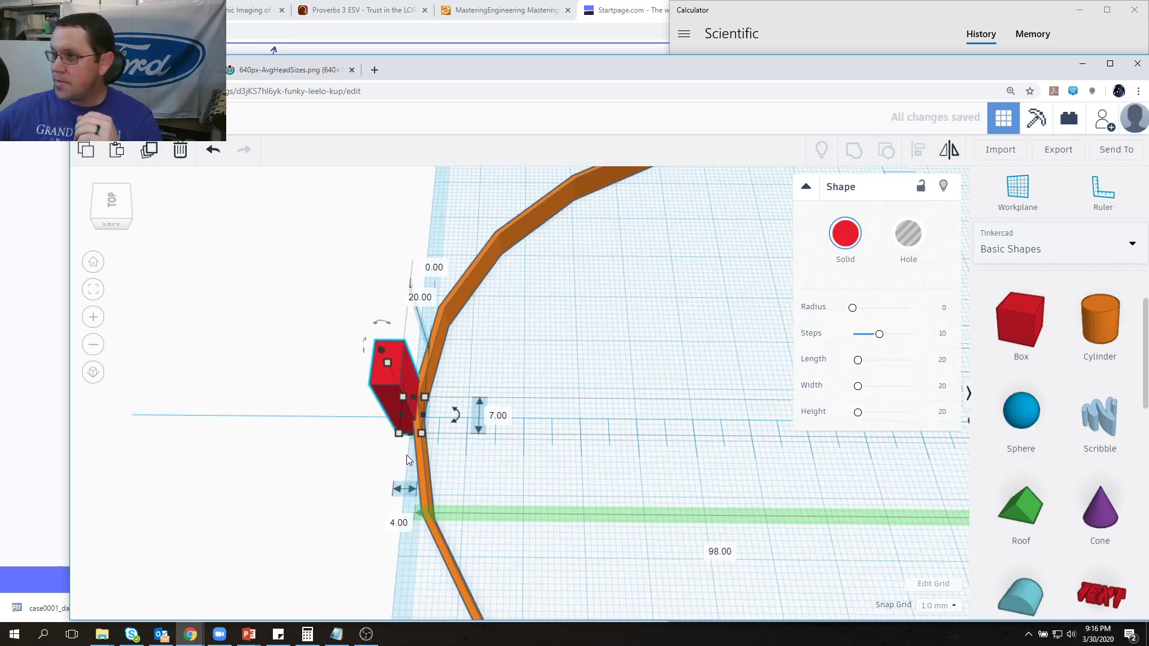
{"action": "right_click_drag", "start_coordinate": [404, 464], "coordinate": [692, 381]}
{"action": "left_click_drag", "start_coordinate": [496, 302], "coordinate": [498, 422]}
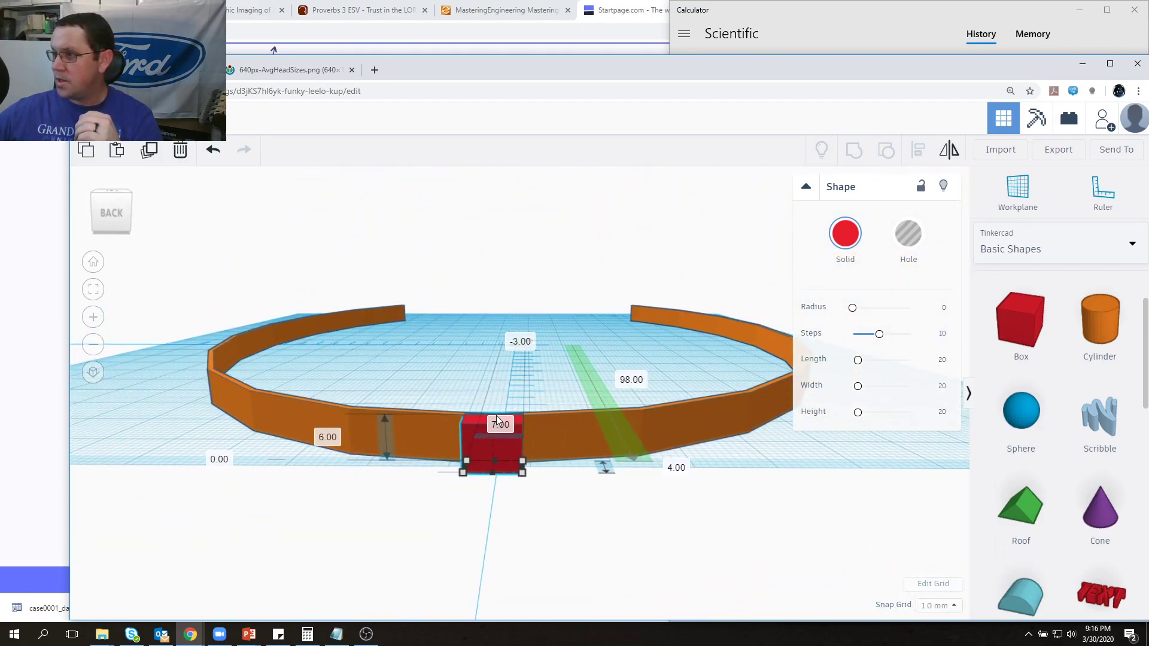
Step: Set the red box's thickness, measured outward from the band, to 1.5 mm
{"action": "right_click_drag", "start_coordinate": [555, 406], "coordinate": [401, 393]}
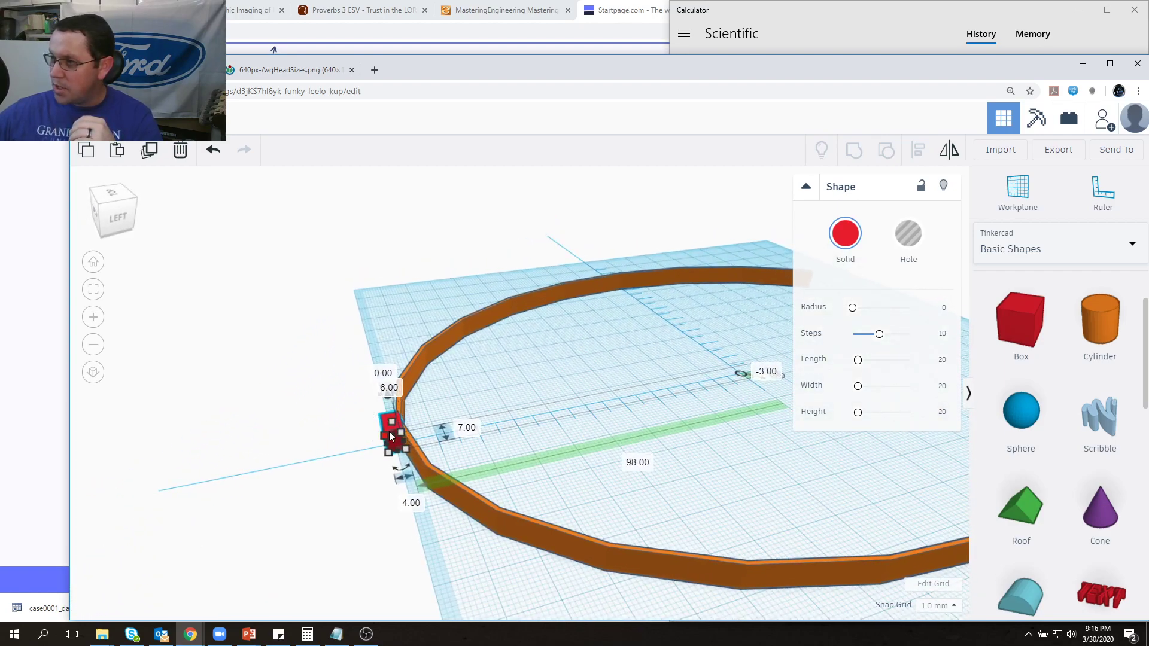
{"action": "left_click", "coordinate": [411, 503]}
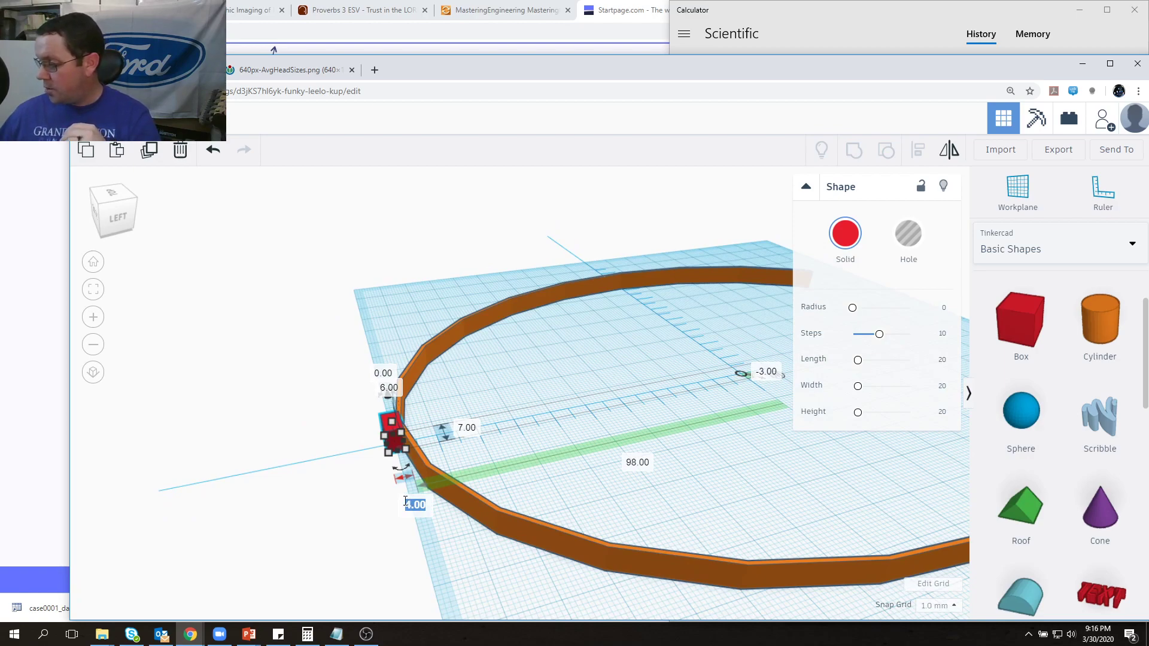
{"action": "type", "text": "1."}
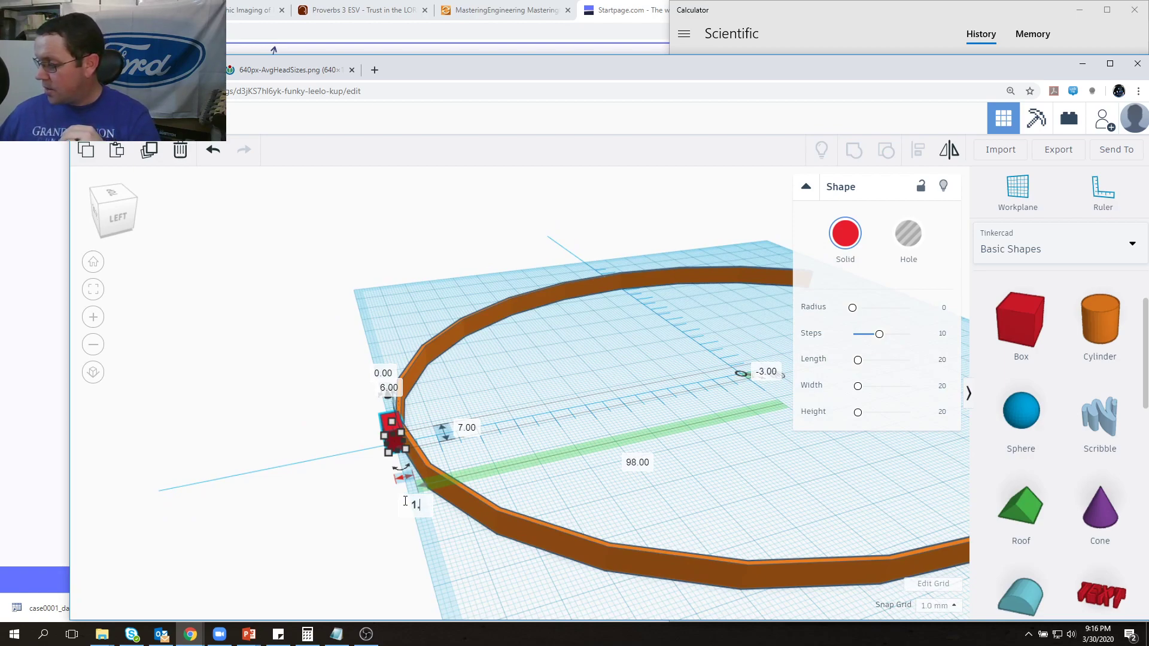
{"action": "type", "text": "5"}
{"action": "key", "text": "Return"}
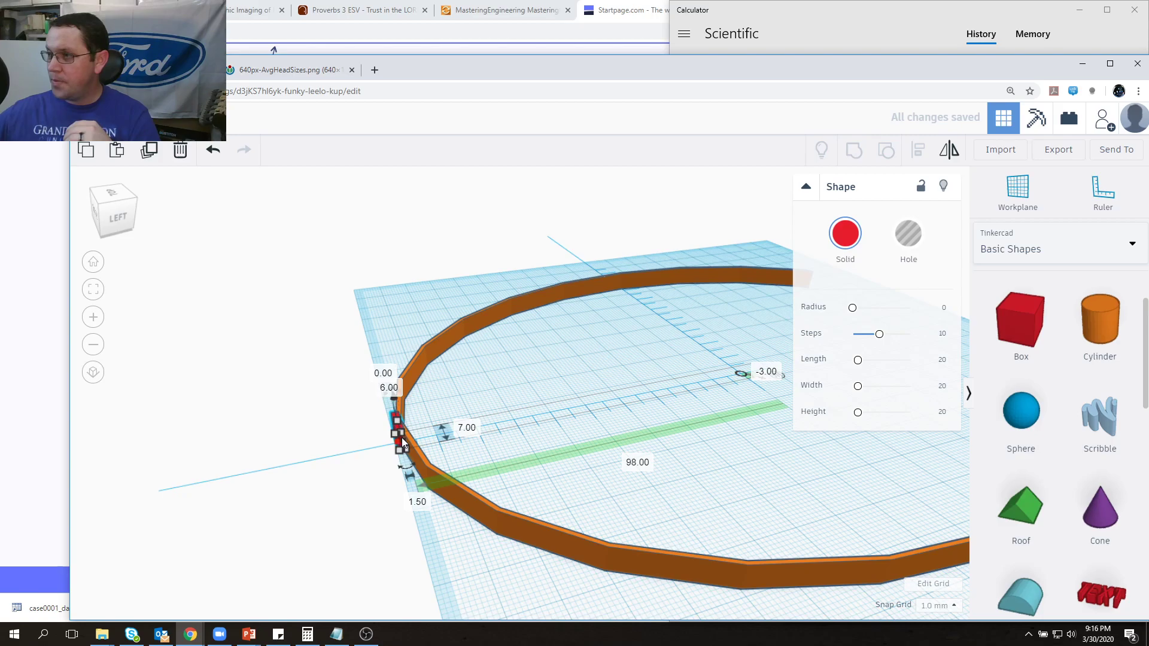
Step: Set the red box's width along the band to 4 mm
{"action": "right_click_drag", "start_coordinate": [422, 418], "coordinate": [774, 436]}
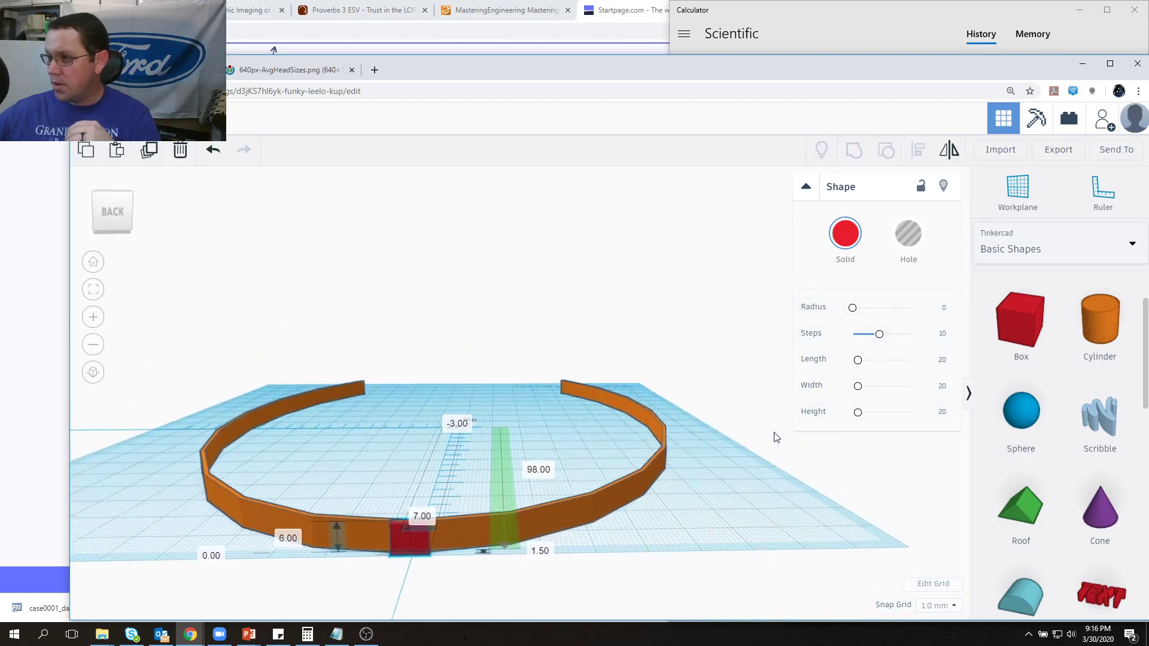
{"action": "left_click", "coordinate": [404, 538]}
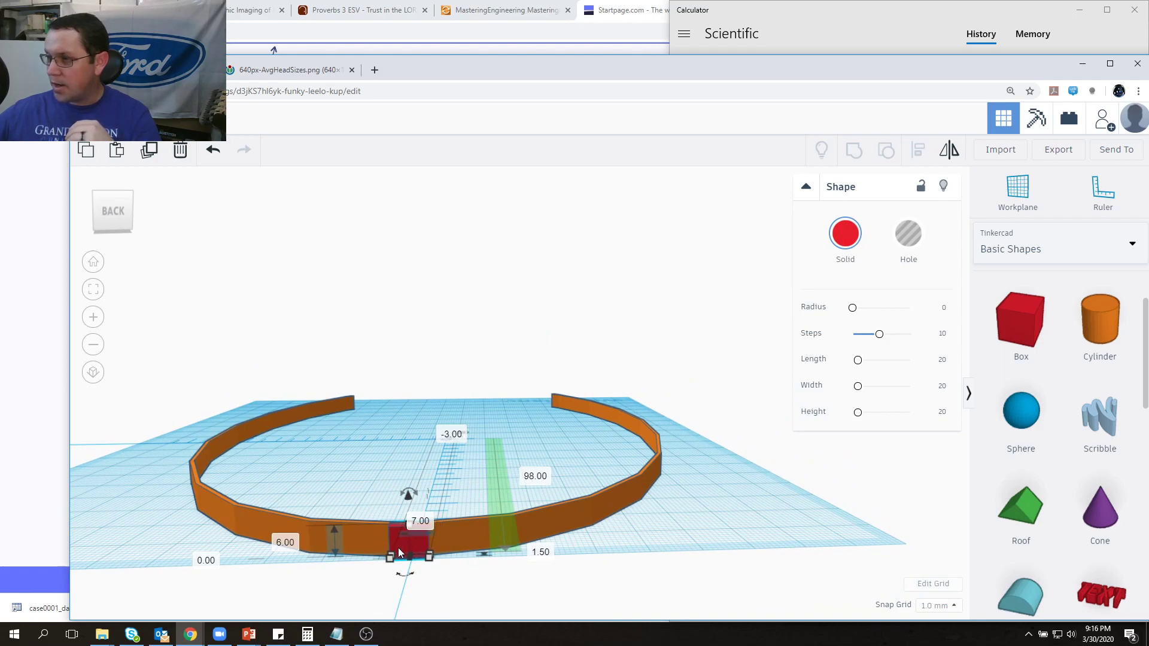
{"action": "right_click_drag", "start_coordinate": [409, 526], "coordinate": [435, 491]}
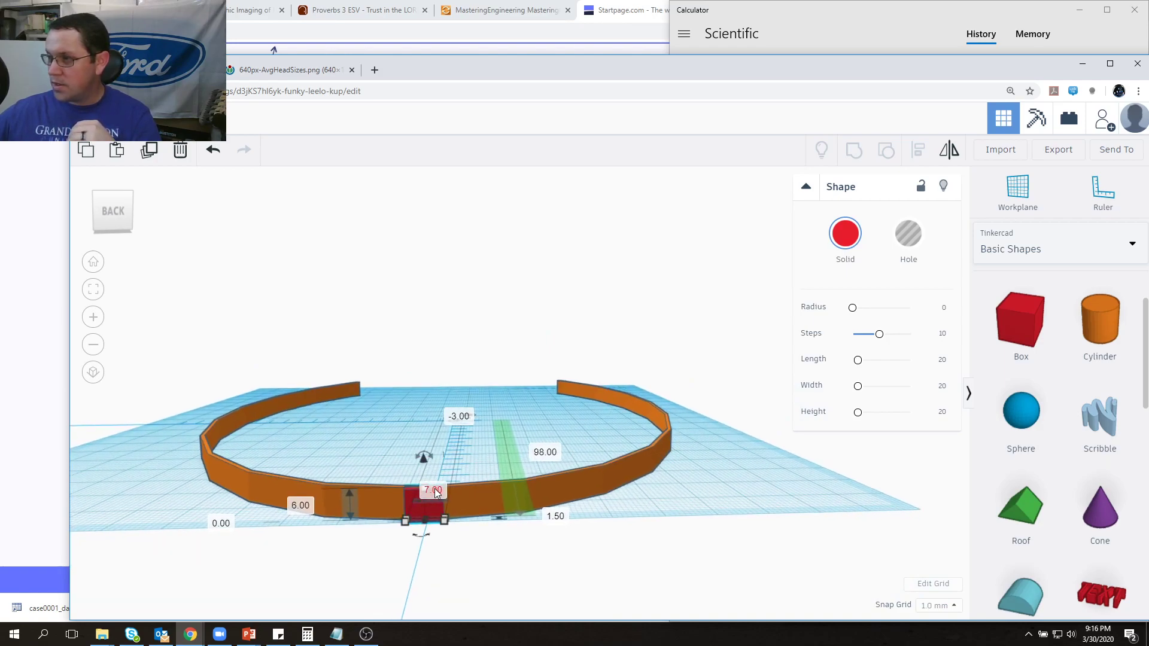
{"action": "left_click", "coordinate": [435, 490]}
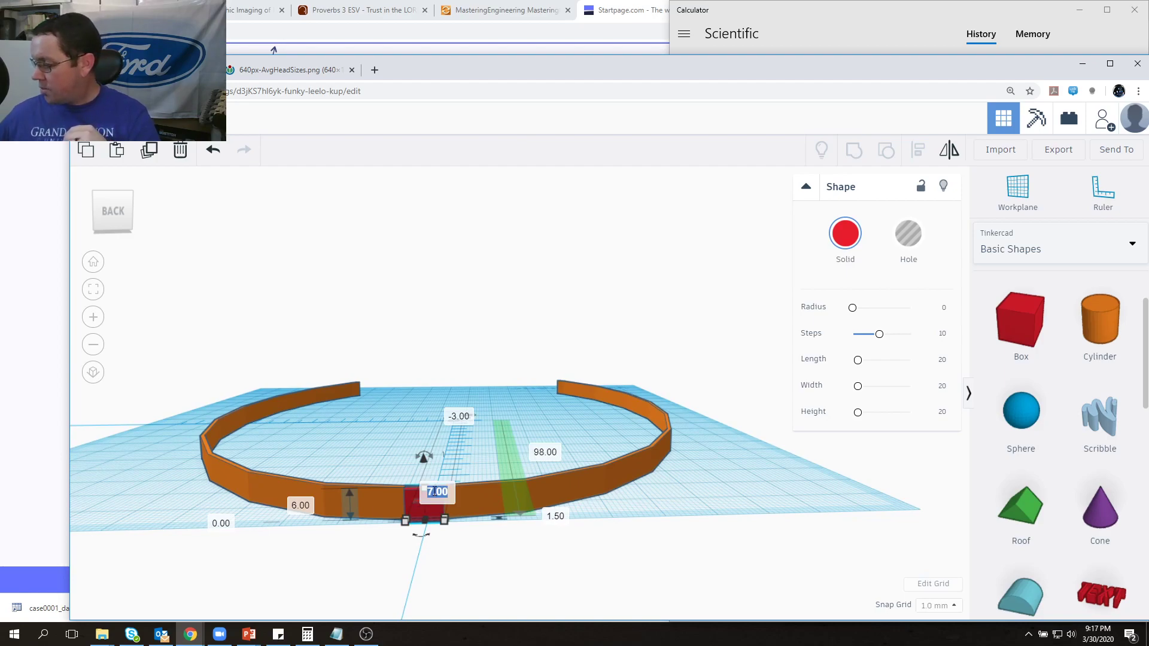
{"action": "type", "text": "4"}
{"action": "key", "text": "Return"}
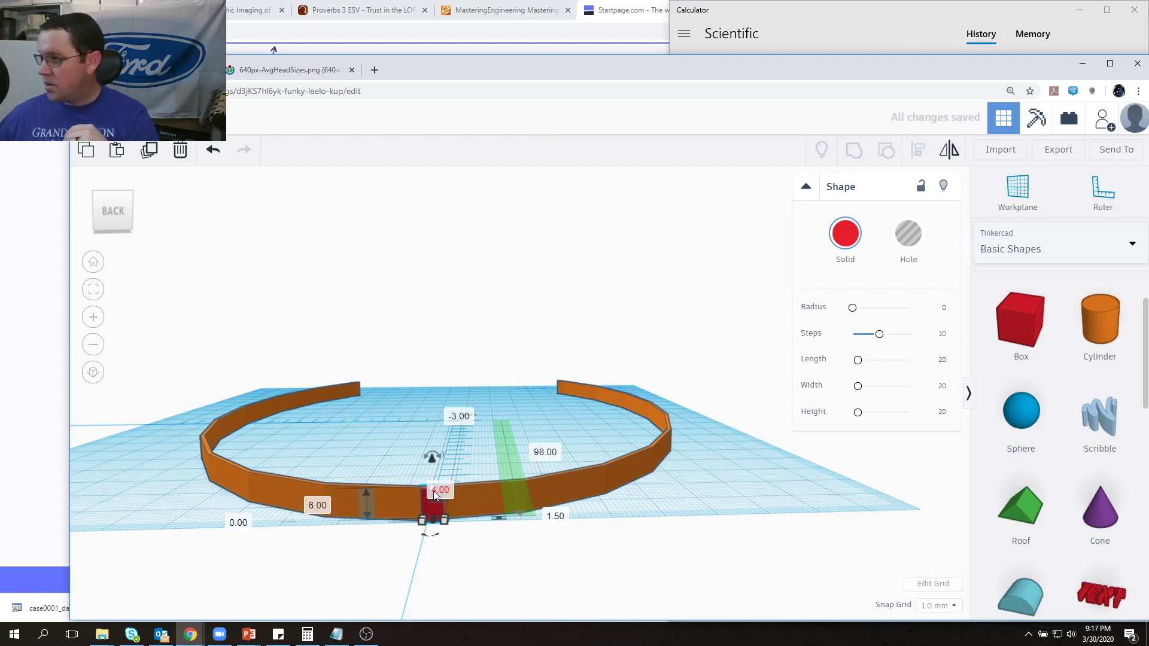
Step: Shift the red box so it is centred on the band's back, at offsets of -2 and 98.5 mm
{"action": "left_click", "coordinate": [463, 525]}
{"action": "scroll", "coordinate": [432, 523], "scroll_direction": "up", "scroll_amount": 2}
{"action": "scroll", "coordinate": [431, 522], "scroll_direction": "up", "scroll_amount": 2}
{"action": "middle_click_drag", "start_coordinate": [394, 574], "coordinate": [498, 529]}
{"action": "left_click_drag", "start_coordinate": [486, 490], "coordinate": [479, 487]}
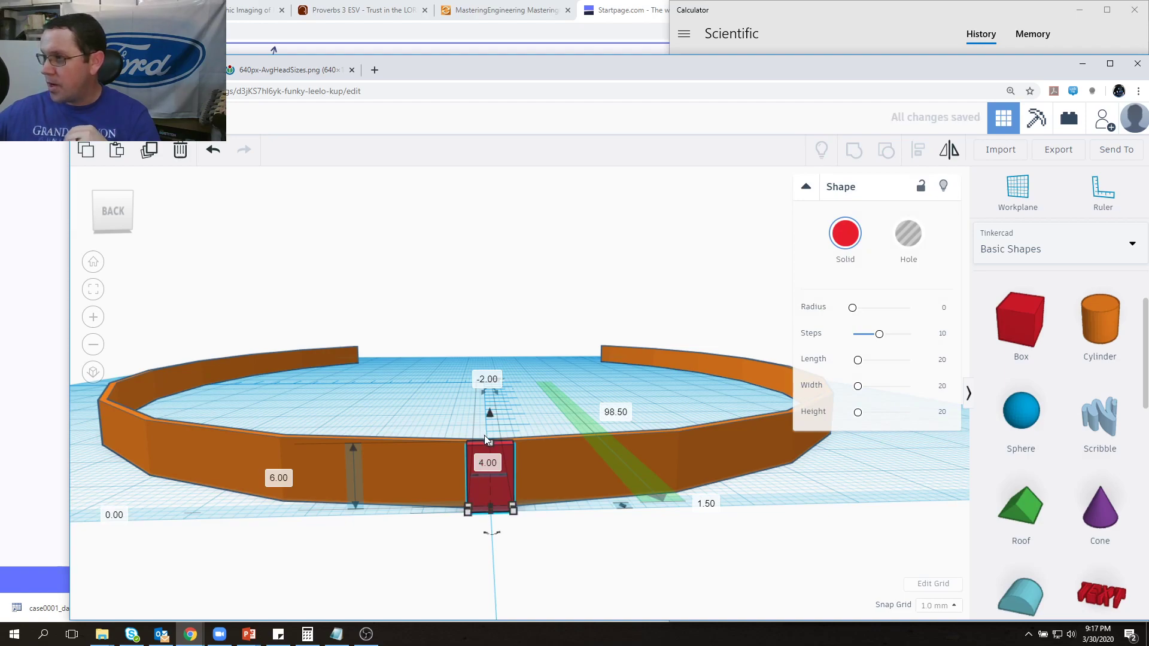
Step: Lower the red box's height to 3 mm and check it against the band from the side
{"action": "left_click_drag", "start_coordinate": [492, 449], "coordinate": [491, 476]}
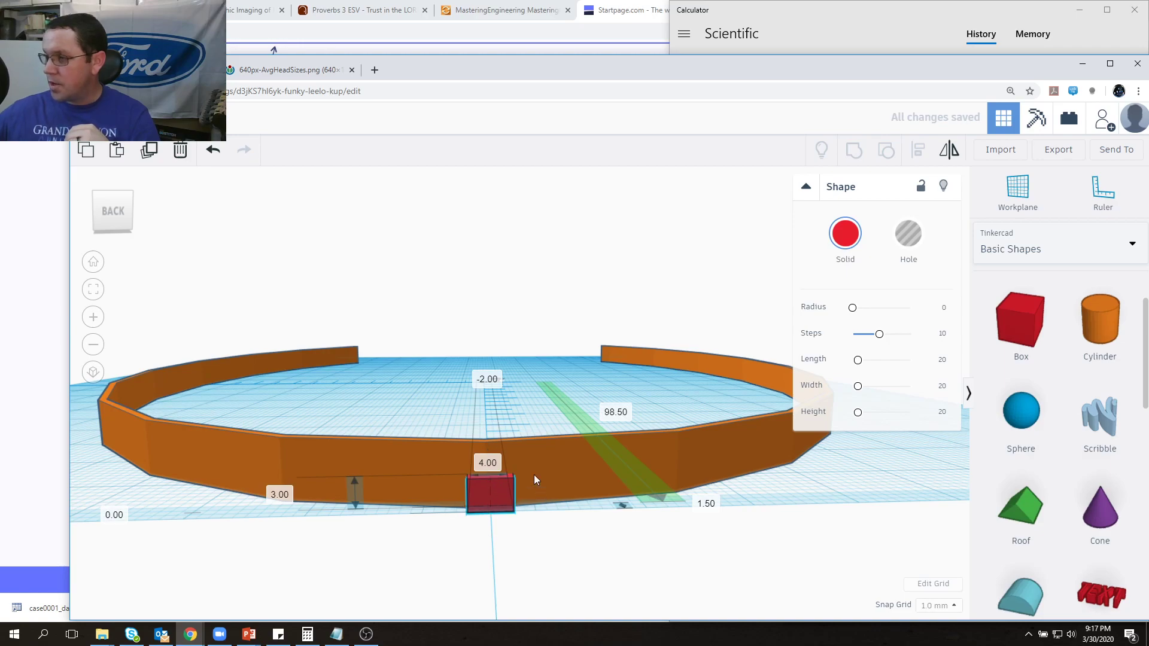
{"action": "left_click", "coordinate": [538, 486]}
{"action": "right_click_drag", "start_coordinate": [398, 455], "coordinate": [123, 483]}
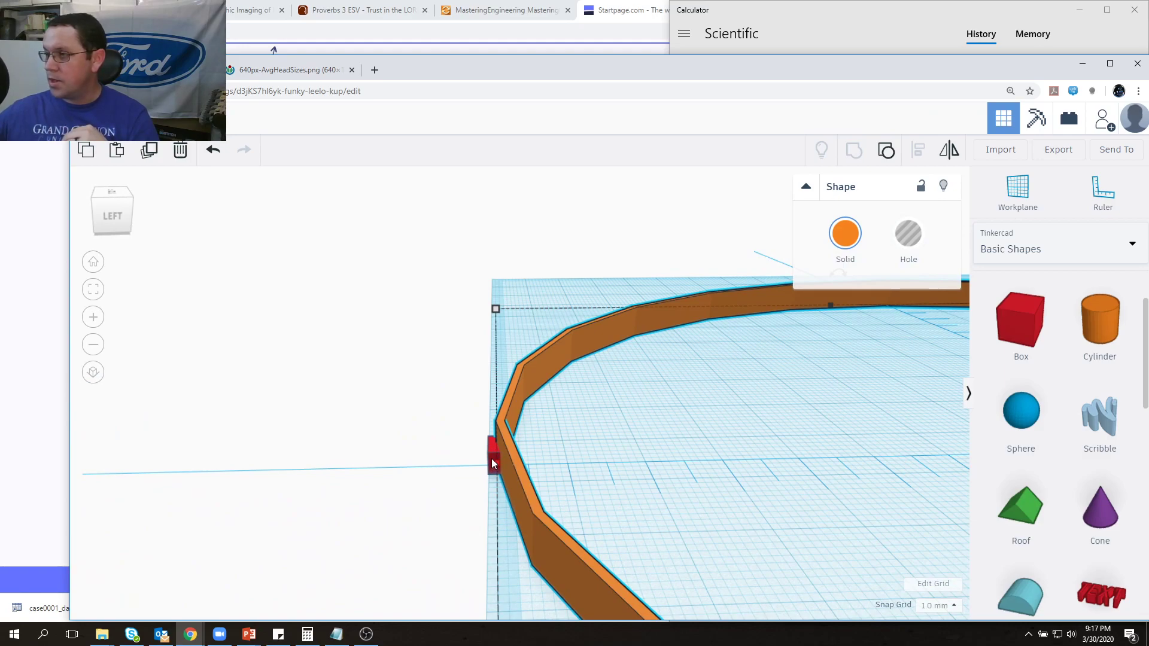
{"action": "right_click_drag", "start_coordinate": [496, 474], "coordinate": [529, 506]}
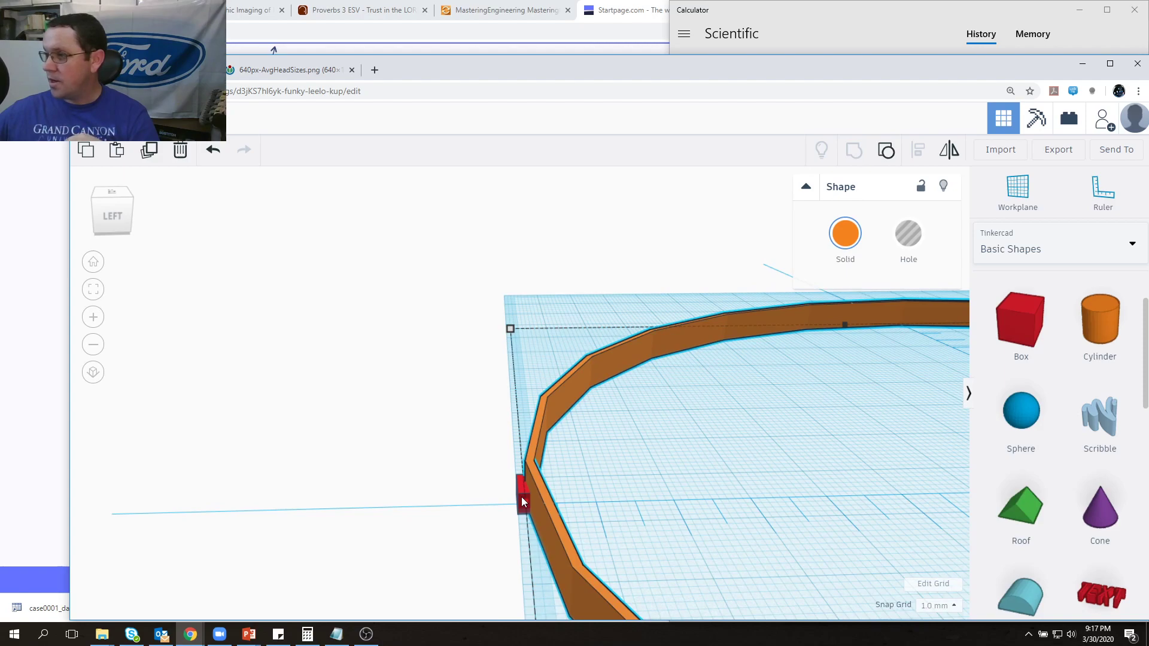
Step: Replace the red box with a cylinder just outside the band's back, rotated 90° so it lies horizontally
{"action": "left_click", "coordinate": [520, 494]}
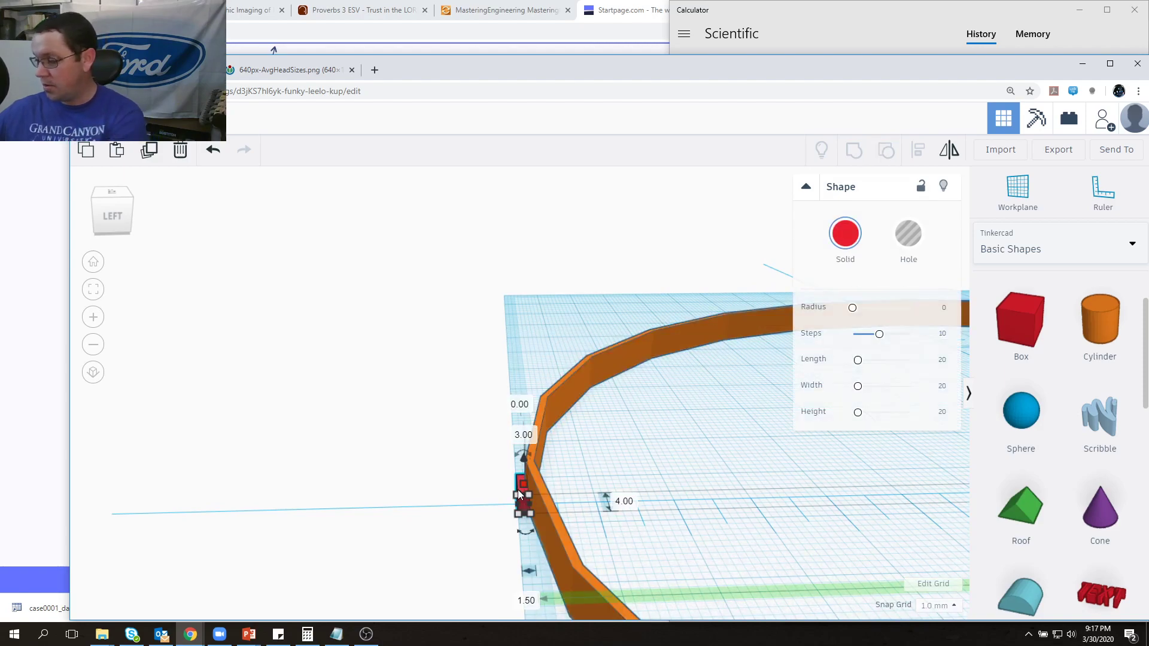
{"action": "key", "text": "Delete"}
{"action": "left_click_drag", "start_coordinate": [1108, 339], "coordinate": [430, 501]}
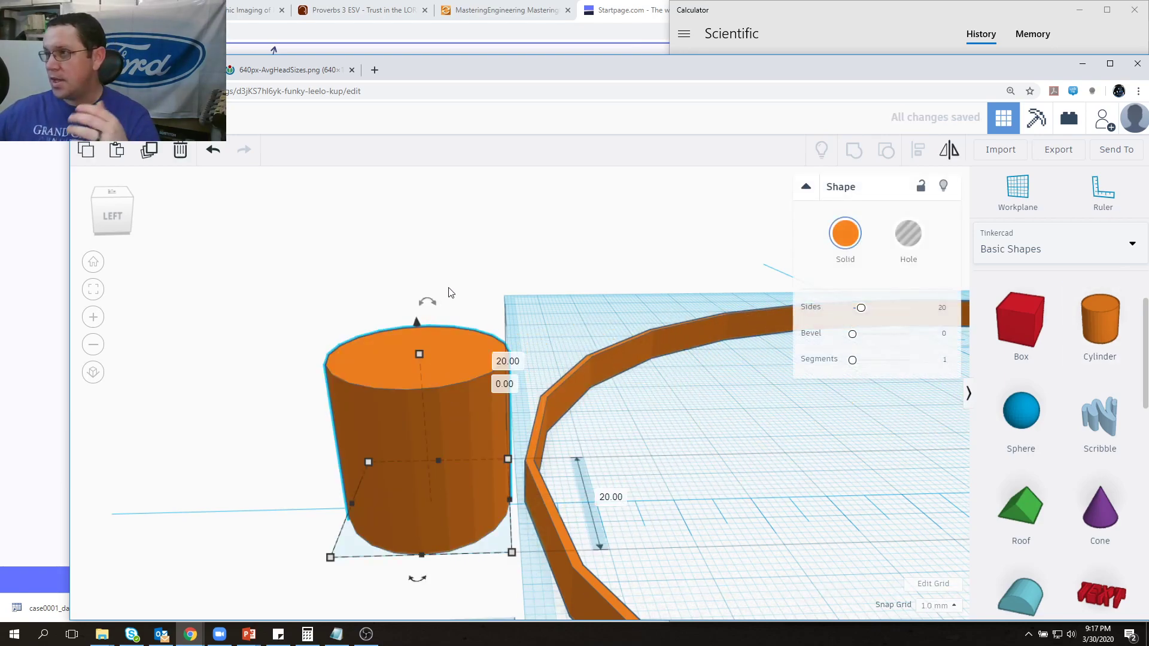
{"action": "left_click_drag", "start_coordinate": [436, 304], "coordinate": [297, 404]}
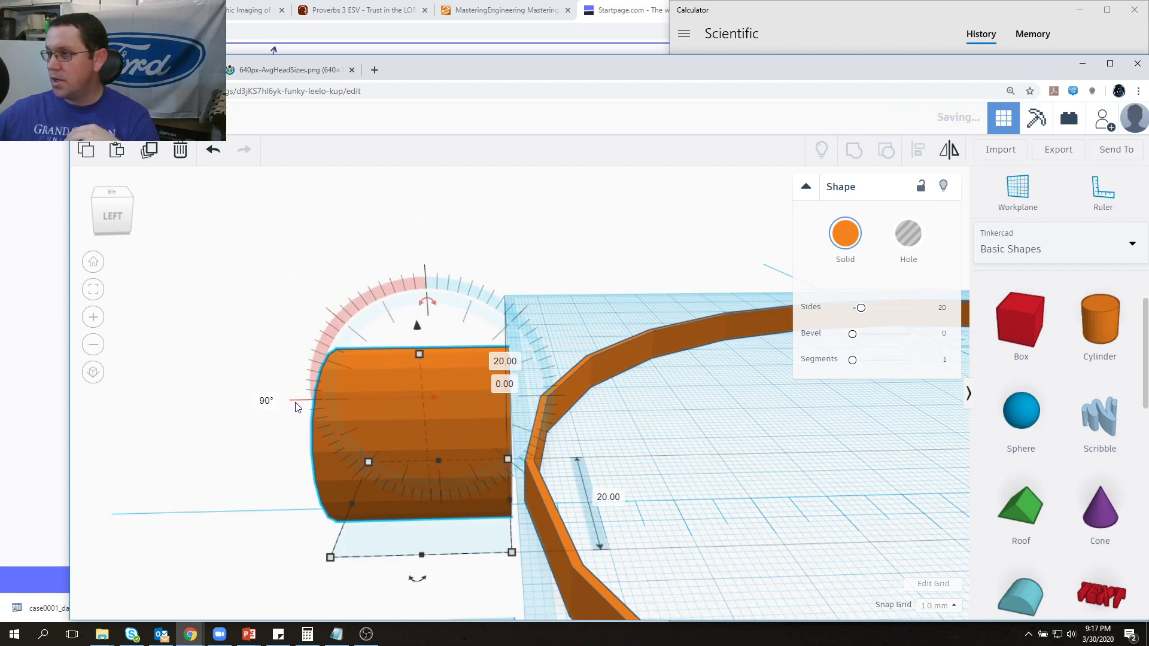
Step: Shrink the horizontal cylinder to about 6 mm tall and 7 mm wide at the band's back
{"action": "middle_click_drag", "start_coordinate": [512, 518], "coordinate": [662, 507]}
{"action": "right_click_drag", "start_coordinate": [663, 506], "coordinate": [481, 496]}
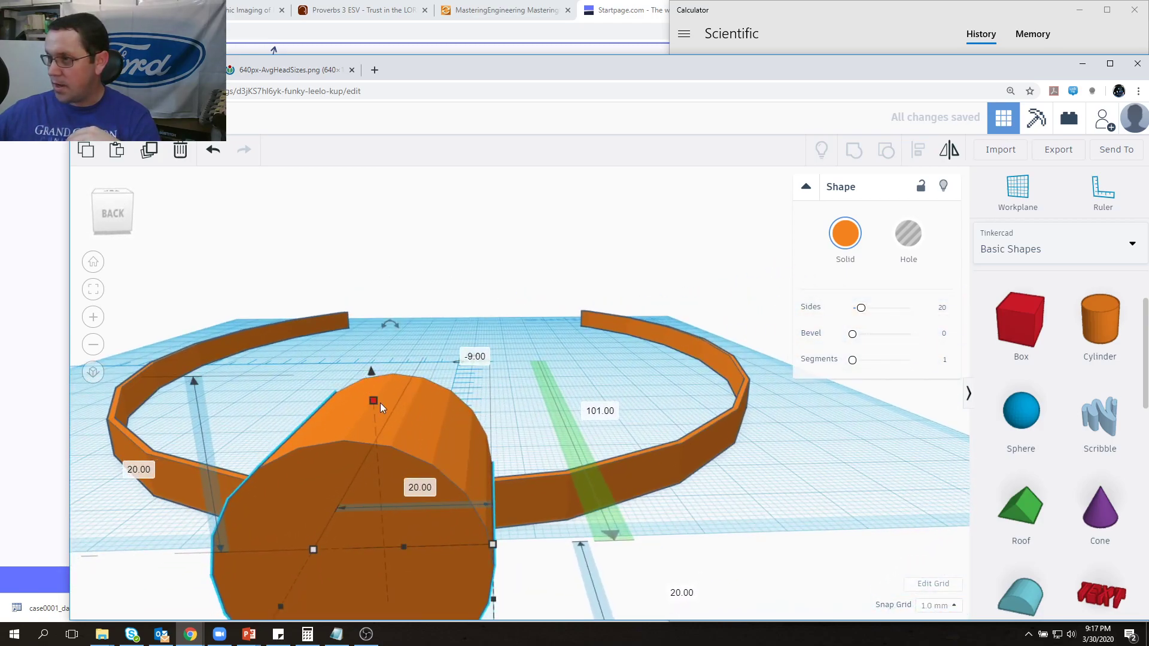
{"action": "left_click_drag", "start_coordinate": [373, 401], "coordinate": [386, 541]}
{"action": "left_click_drag", "start_coordinate": [315, 551], "coordinate": [419, 545]}
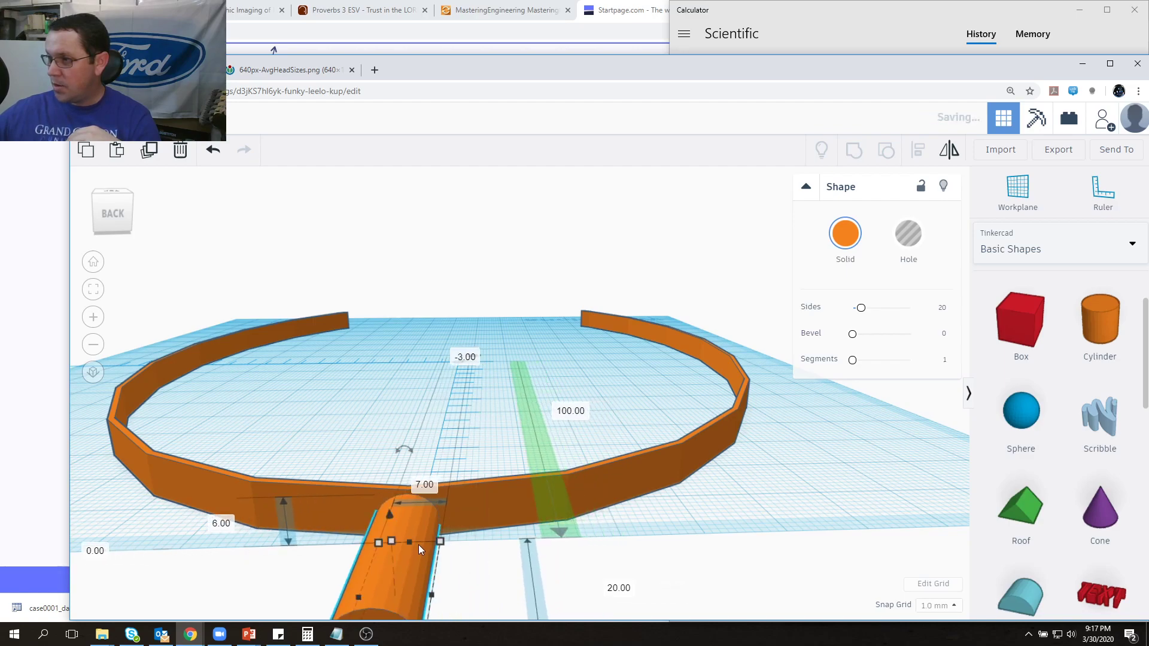
Step: Set both the cylinder's width and its height to 4 mm
{"action": "left_click", "coordinate": [425, 484]}
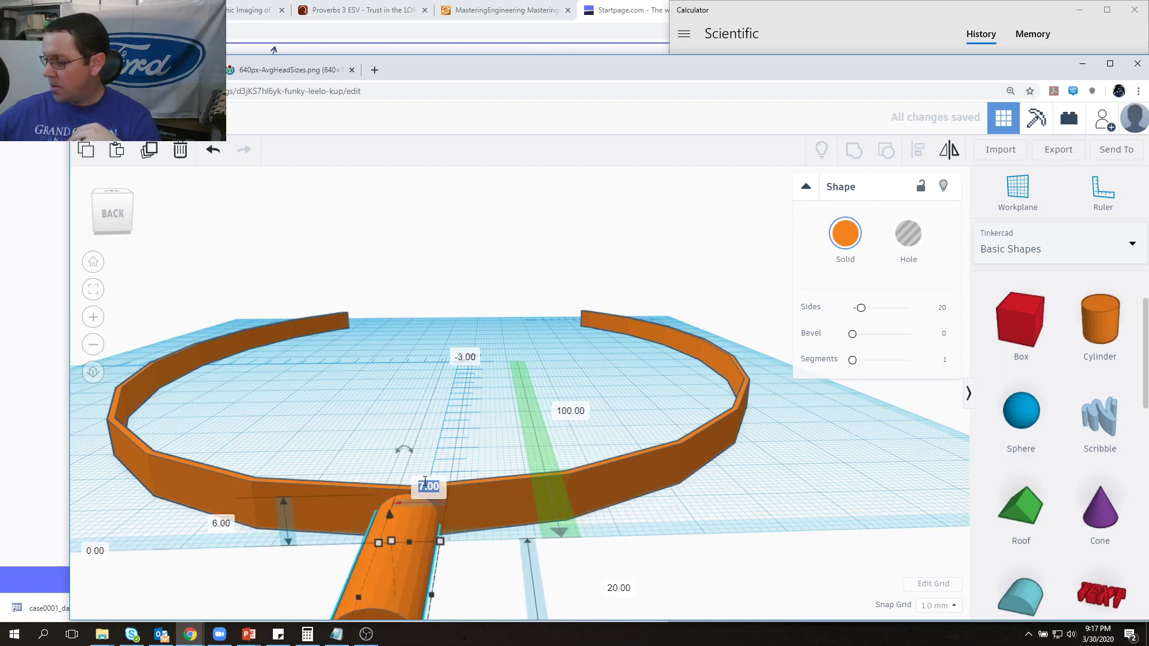
{"action": "scroll", "coordinate": [409, 508], "scroll_direction": "down", "scroll_amount": 3}
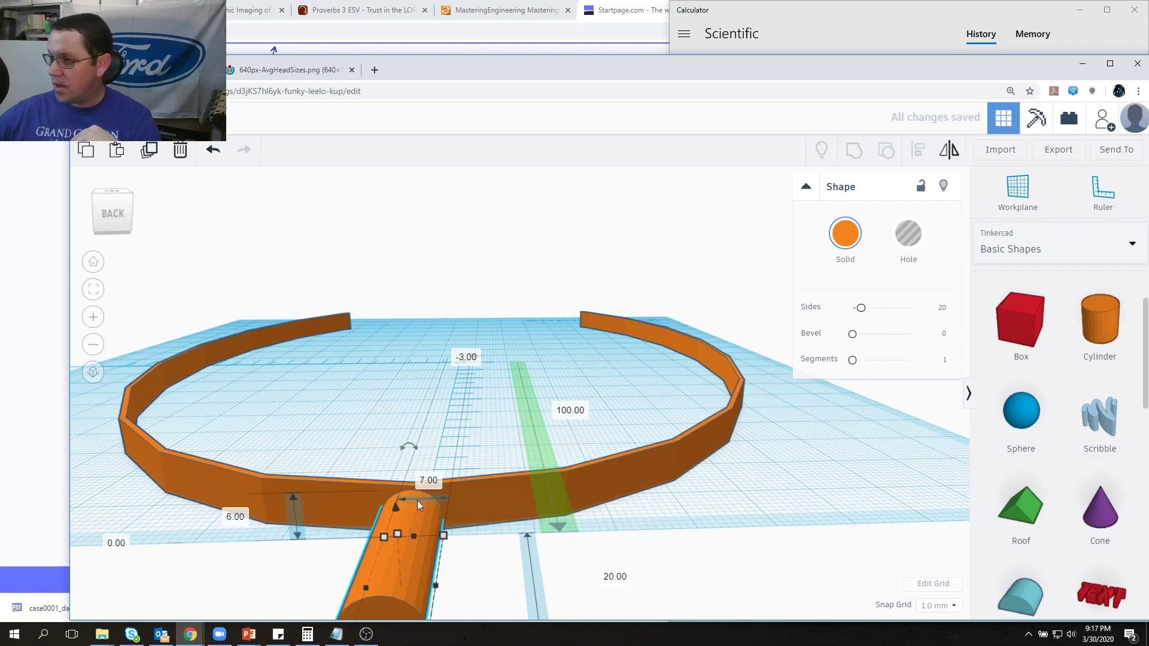
{"action": "middle_click_drag", "start_coordinate": [450, 516], "coordinate": [500, 482]}
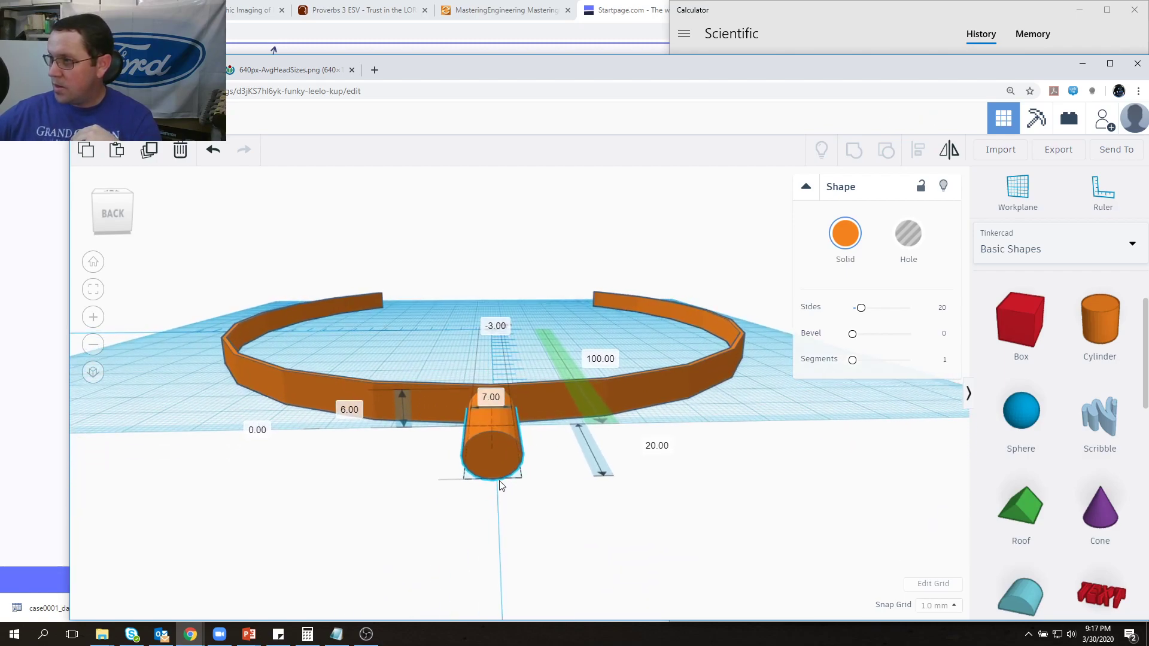
{"action": "left_click", "coordinate": [493, 397]}
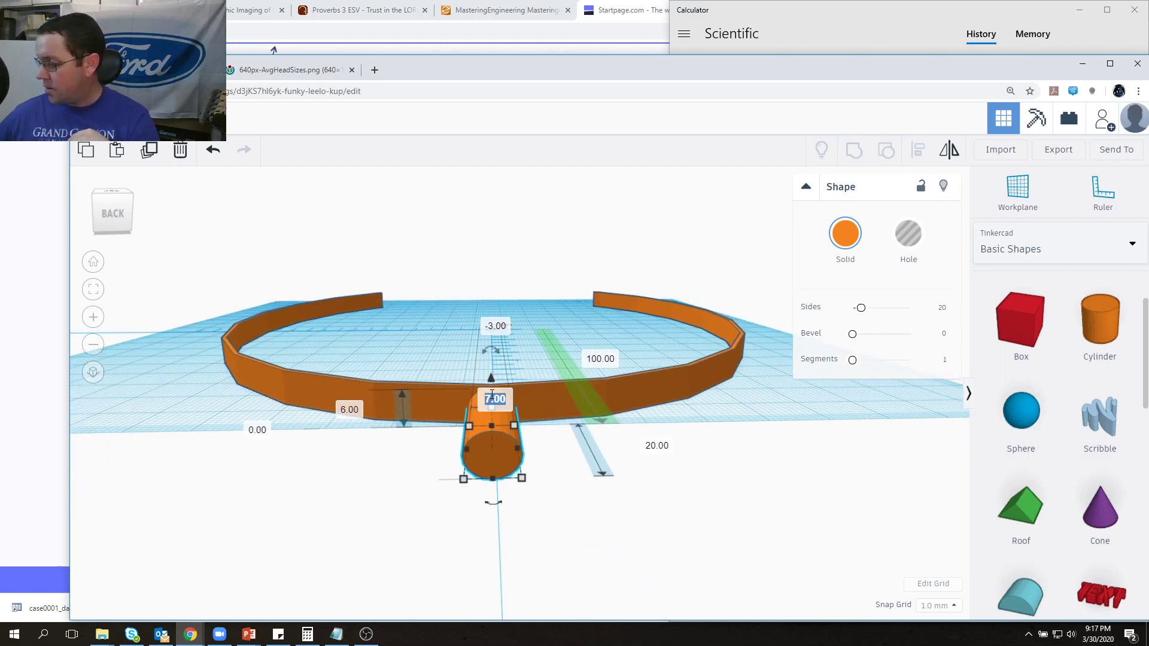
{"action": "type", "text": "4"}
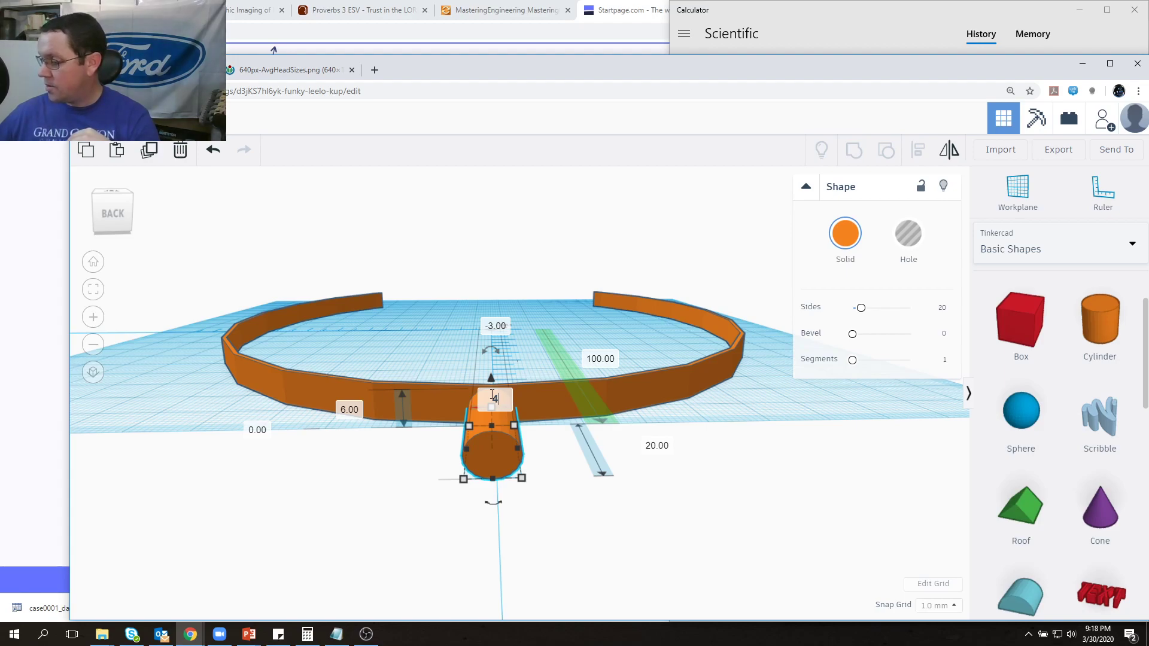
{"action": "key", "text": "Return"}
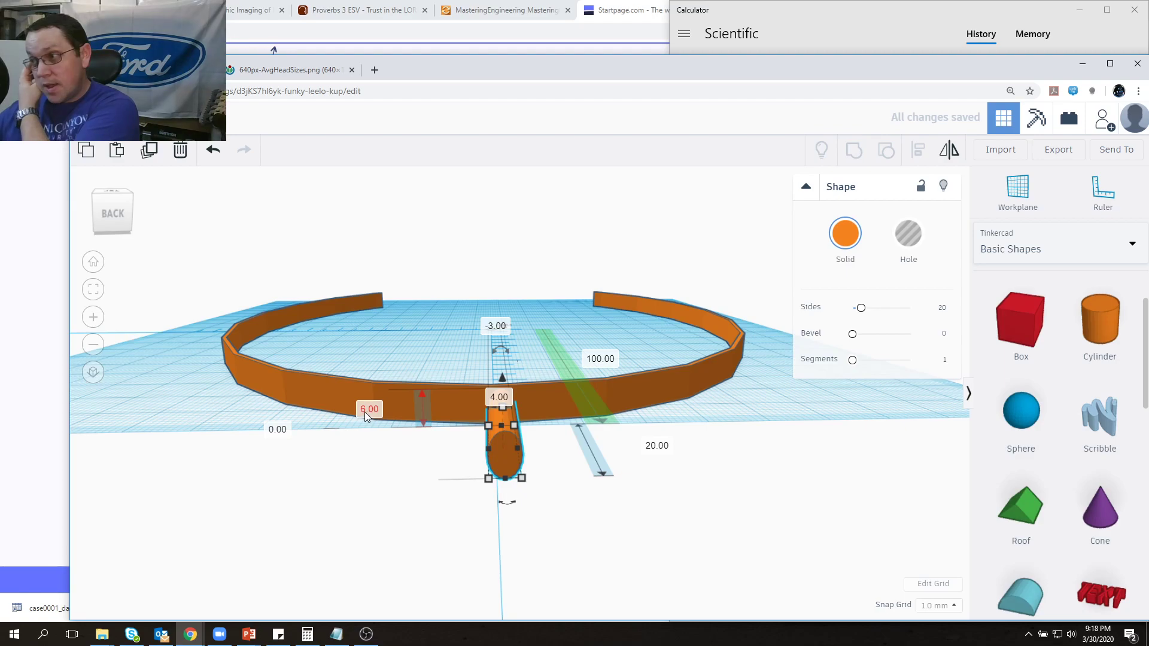
{"action": "type", "text": "4"}
{"action": "key", "text": "Return"}
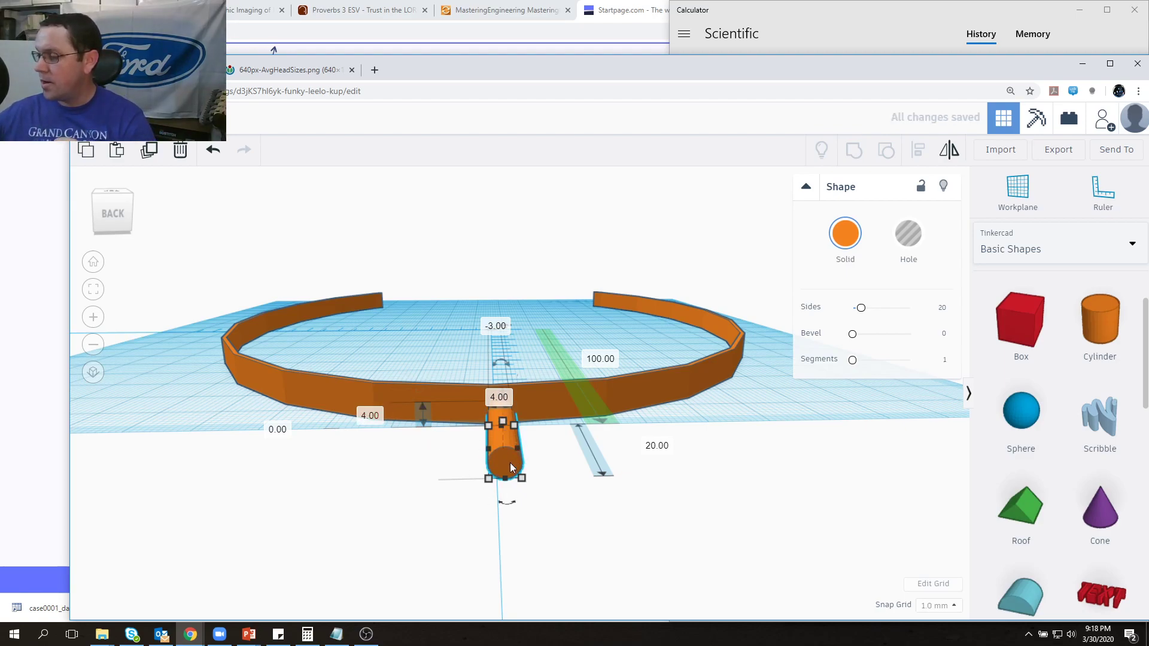
Step: Shorten the cylinder to 2 mm long and seat it against the band's back at offsets of -1 and 98 mm
{"action": "right_click_drag", "start_coordinate": [507, 465], "coordinate": [437, 464]}
{"action": "right_click_drag", "start_coordinate": [361, 490], "coordinate": [350, 496]}
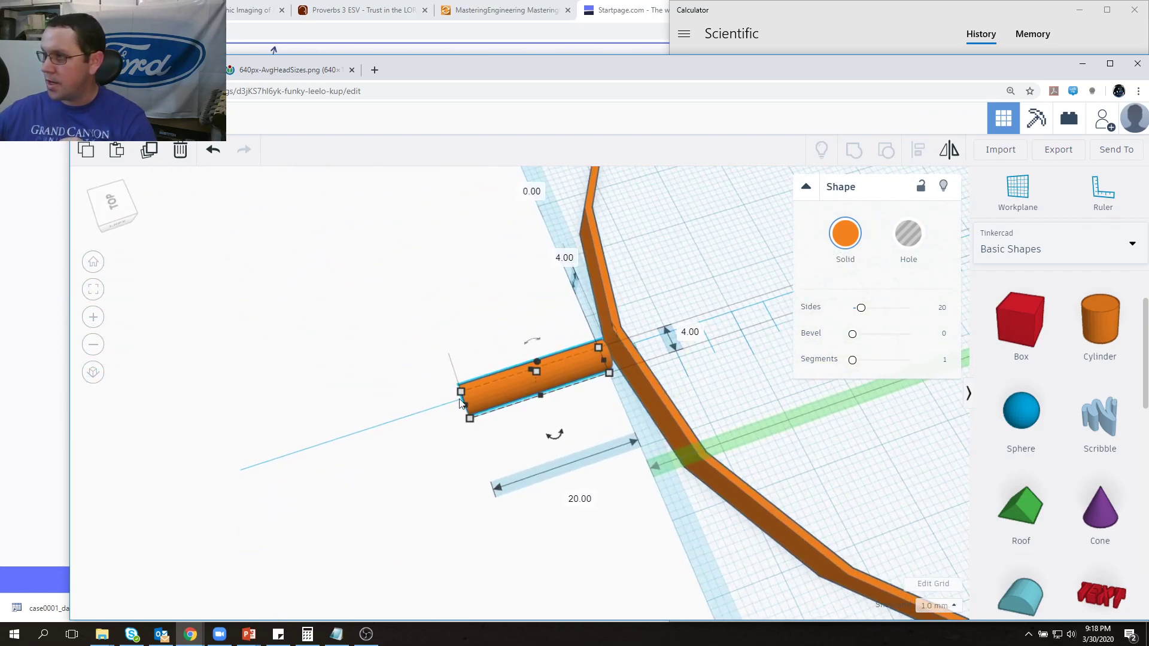
{"action": "left_click_drag", "start_coordinate": [506, 384], "coordinate": [519, 366]}
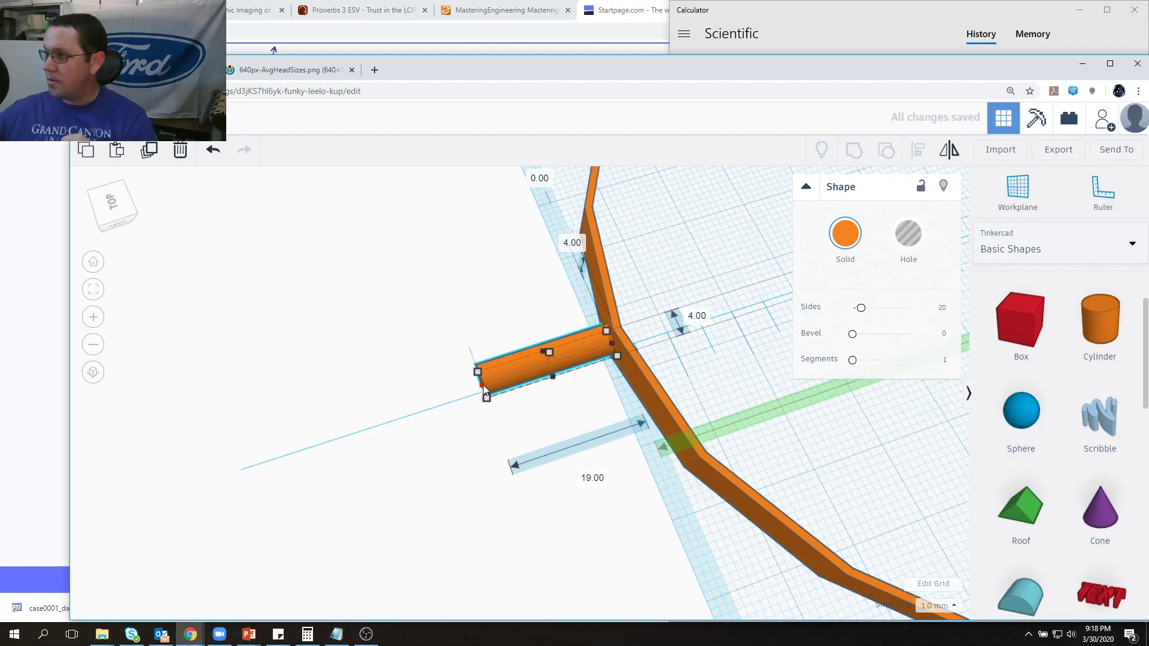
{"action": "left_click_drag", "start_coordinate": [590, 339], "coordinate": [593, 339]}
{"action": "middle_click_drag", "start_coordinate": [612, 457], "coordinate": [558, 466]}
{"action": "right_click_drag", "start_coordinate": [557, 472], "coordinate": [455, 443]}
{"action": "right_click_drag", "start_coordinate": [653, 385], "coordinate": [680, 375]}
Step: Add a Roof shape outside the band near the cylinder and rotate it a quarter turn so it stands upright
{"action": "scroll", "coordinate": [1084, 405], "scroll_direction": "down", "scroll_amount": 2}
{"action": "scroll", "coordinate": [1071, 405], "scroll_direction": "down", "scroll_amount": 1}
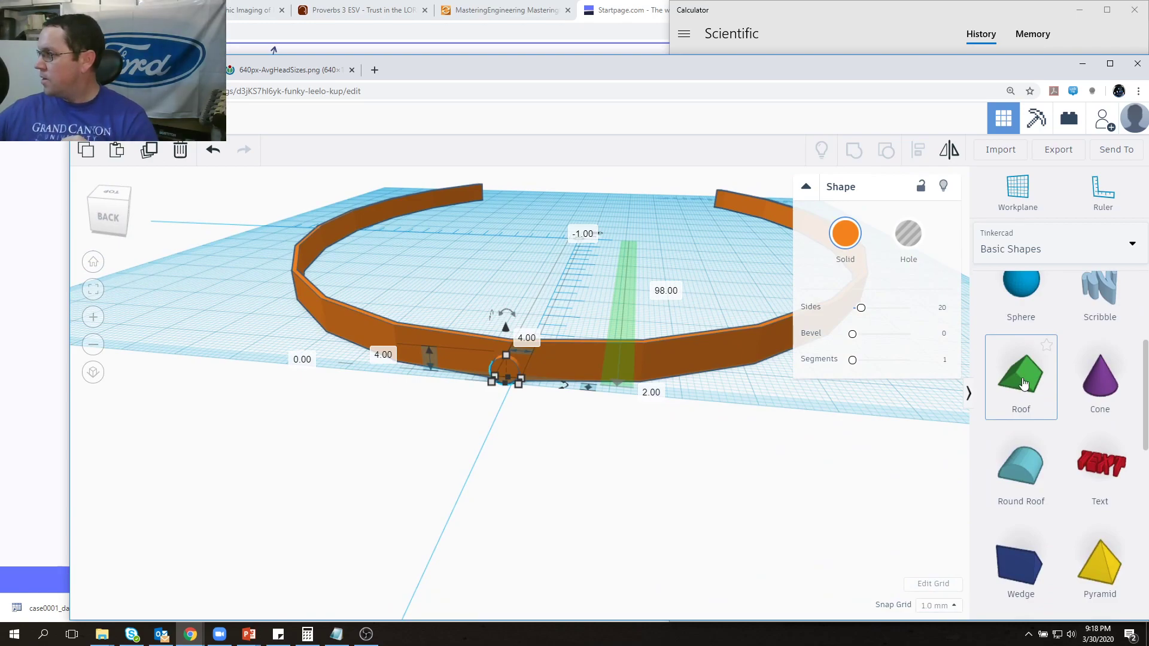
{"action": "left_click_drag", "start_coordinate": [1024, 383], "coordinate": [453, 484]}
{"action": "right_click_drag", "start_coordinate": [591, 397], "coordinate": [350, 475]}
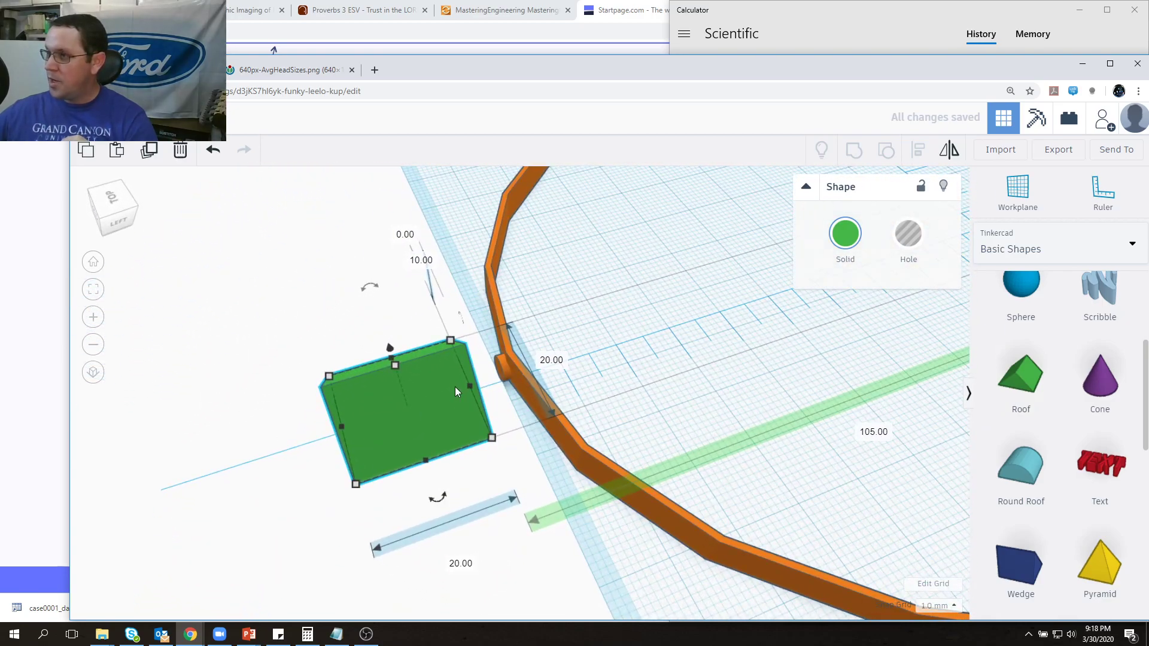
{"action": "right_click_drag", "start_coordinate": [505, 522], "coordinate": [454, 474]}
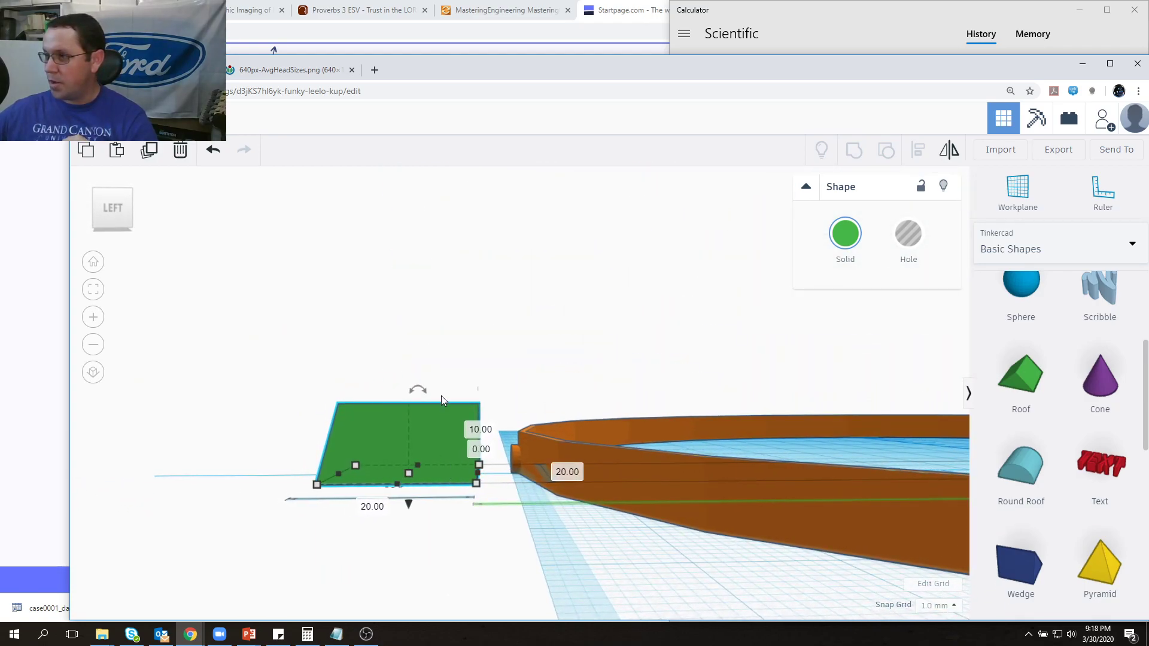
{"action": "left_click_drag", "start_coordinate": [419, 388], "coordinate": [304, 437]}
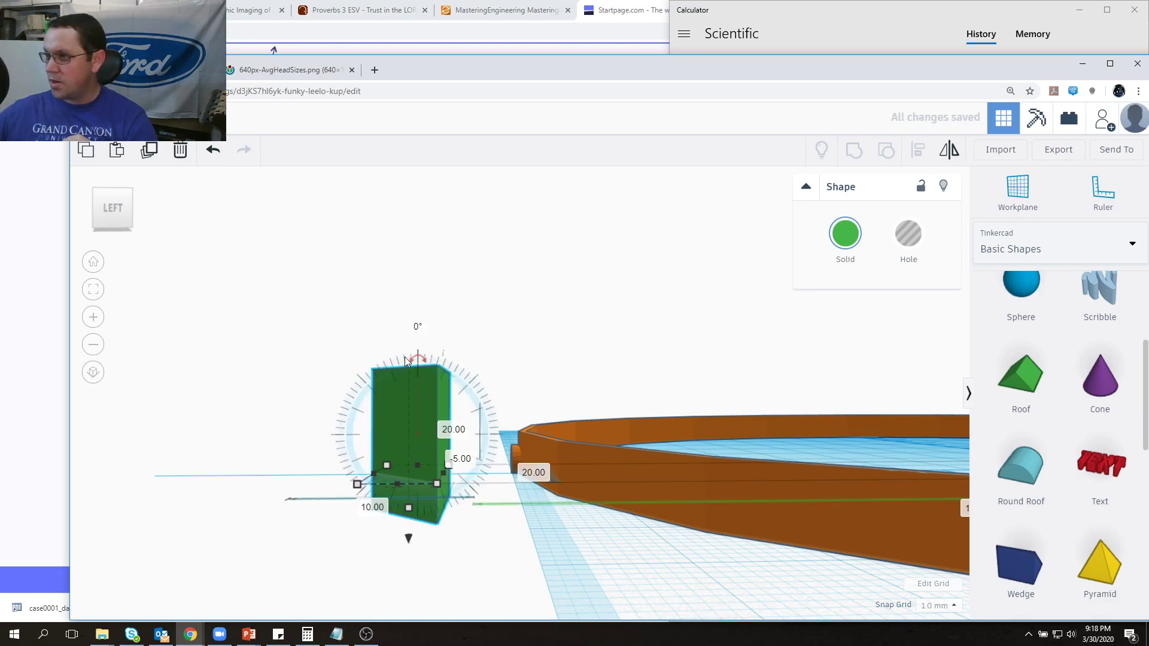
Step: Reduce the upright roof's height to 6 mm and shift it outside the band's back to offsets of -7 and 118 mm
{"action": "right_click_drag", "start_coordinate": [416, 374], "coordinate": [437, 504]}
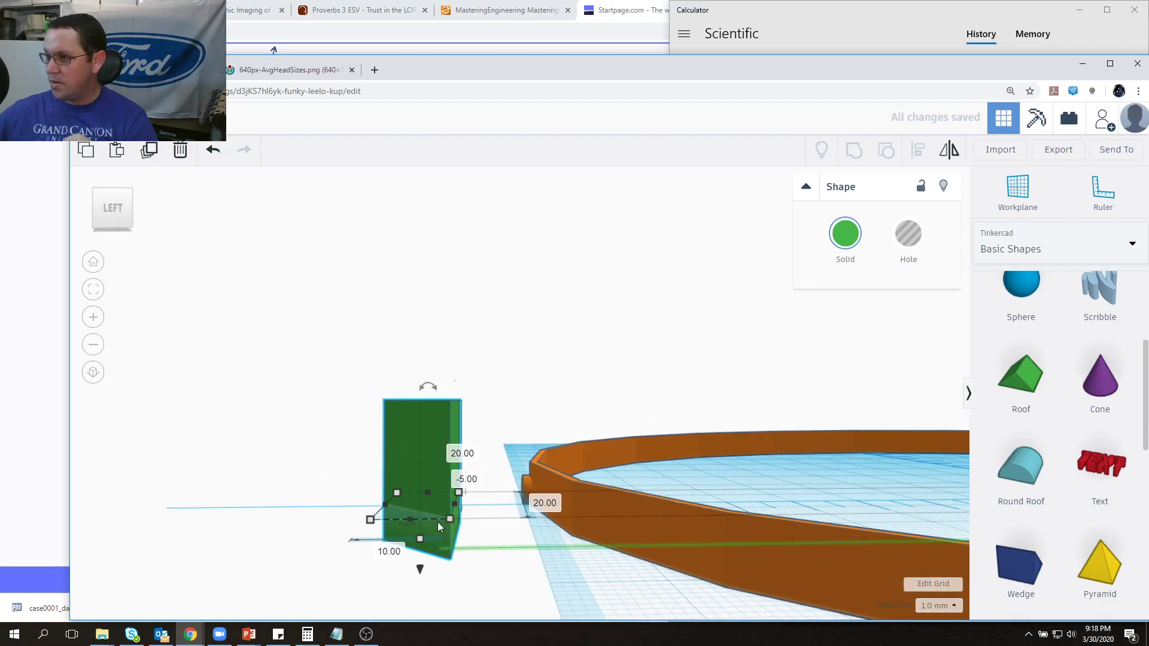
{"action": "left_click_drag", "start_coordinate": [421, 539], "coordinate": [422, 475]}
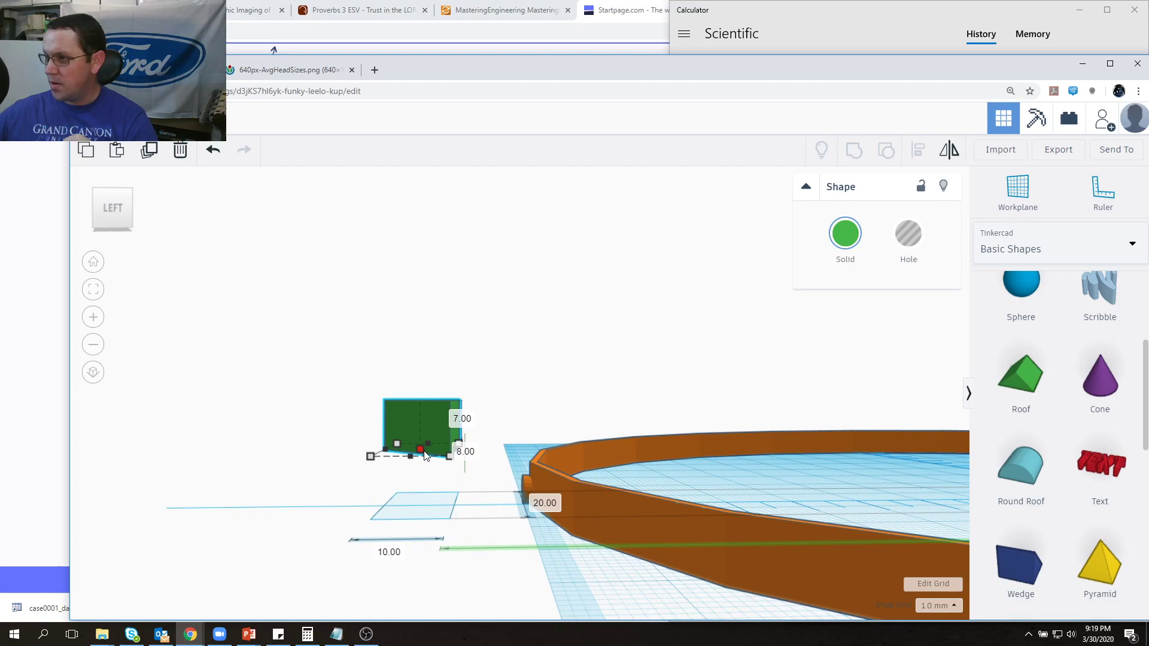
{"action": "left_click_drag", "start_coordinate": [430, 426], "coordinate": [462, 464]}
{"action": "middle_click_drag", "start_coordinate": [495, 488], "coordinate": [542, 534]}
{"action": "right_click_drag", "start_coordinate": [567, 505], "coordinate": [856, 486]}
{"action": "right_click_drag", "start_coordinate": [863, 448], "coordinate": [806, 539]}
{"action": "left_click_drag", "start_coordinate": [807, 537], "coordinate": [349, 533]}
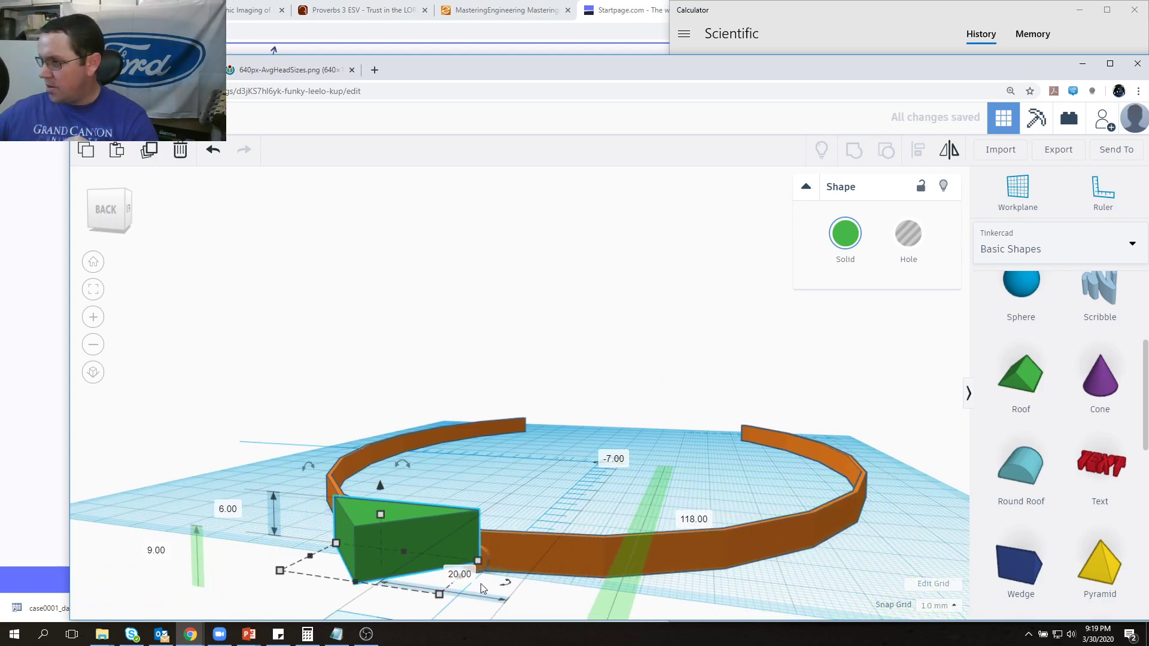
Step: Lower the green roof onto the workplane, at an elevation of 0 mm
{"action": "left_click_drag", "start_coordinate": [380, 485], "coordinate": [393, 530]}
{"action": "scroll", "coordinate": [525, 562], "scroll_direction": "down", "scroll_amount": 5}
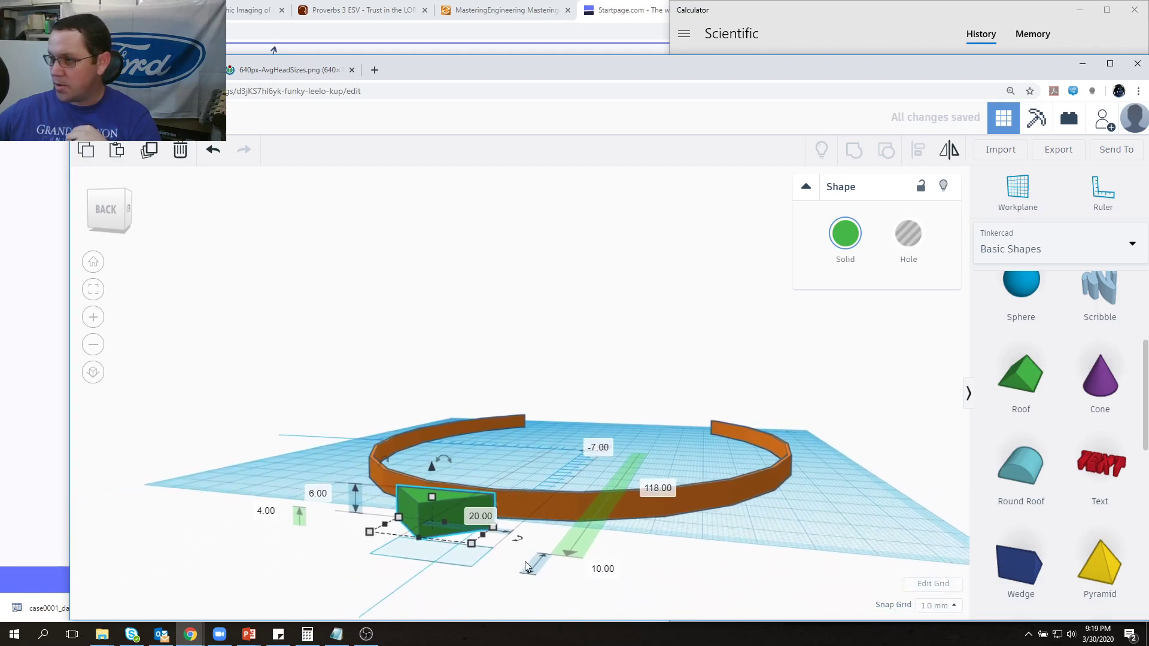
{"action": "right_click_drag", "start_coordinate": [562, 531], "coordinate": [606, 531]}
{"action": "left_click_drag", "start_coordinate": [470, 437], "coordinate": [473, 455]}
{"action": "mouse_move", "coordinate": [473, 459]}
{"action": "right_mouse_down"}
{"action": "mouse_move", "coordinate": [377, 556]}
{"action": "mouse_move", "coordinate": [457, 608]}
{"action": "mouse_move", "coordinate": [505, 595]}
{"action": "mouse_move", "coordinate": [460, 448]}
{"action": "right_mouse_up"}
Step: Move the green roof to the cylinder's outer end and reduce its footprint to 6 mm wide and 2 mm deep
{"action": "left_click_drag", "start_coordinate": [484, 491], "coordinate": [489, 423]}
{"action": "middle_click_drag", "start_coordinate": [527, 435], "coordinate": [532, 464]}
{"action": "left_click_drag", "start_coordinate": [522, 477], "coordinate": [477, 449]}
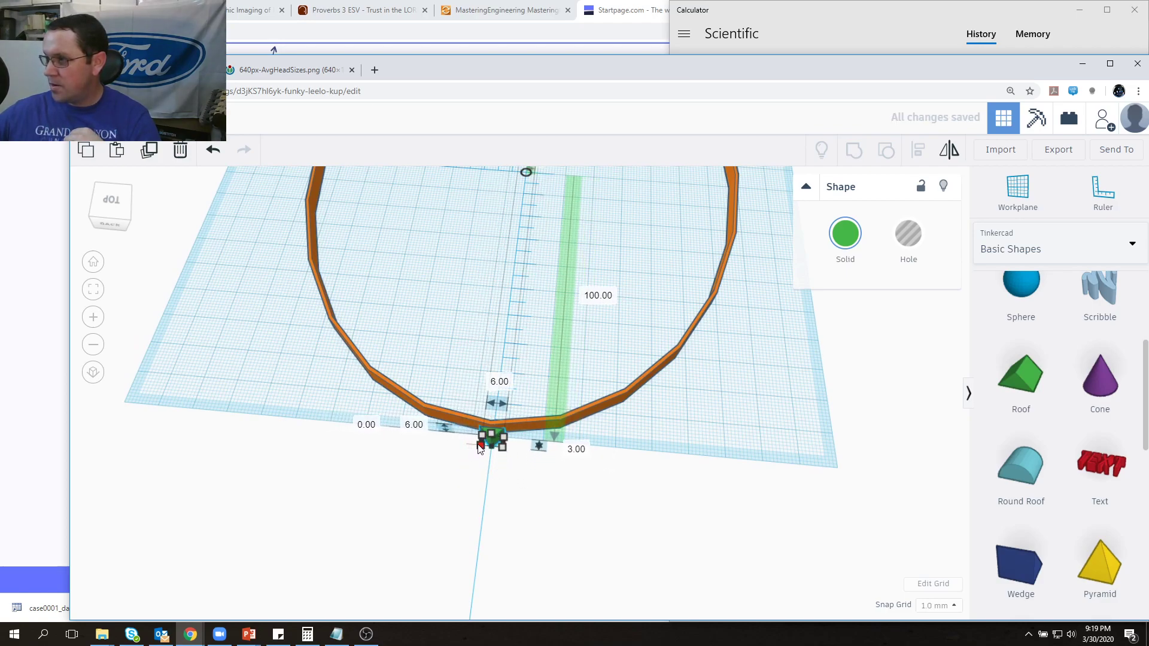
{"action": "scroll", "coordinate": [529, 502], "scroll_direction": "up", "scroll_amount": 3}
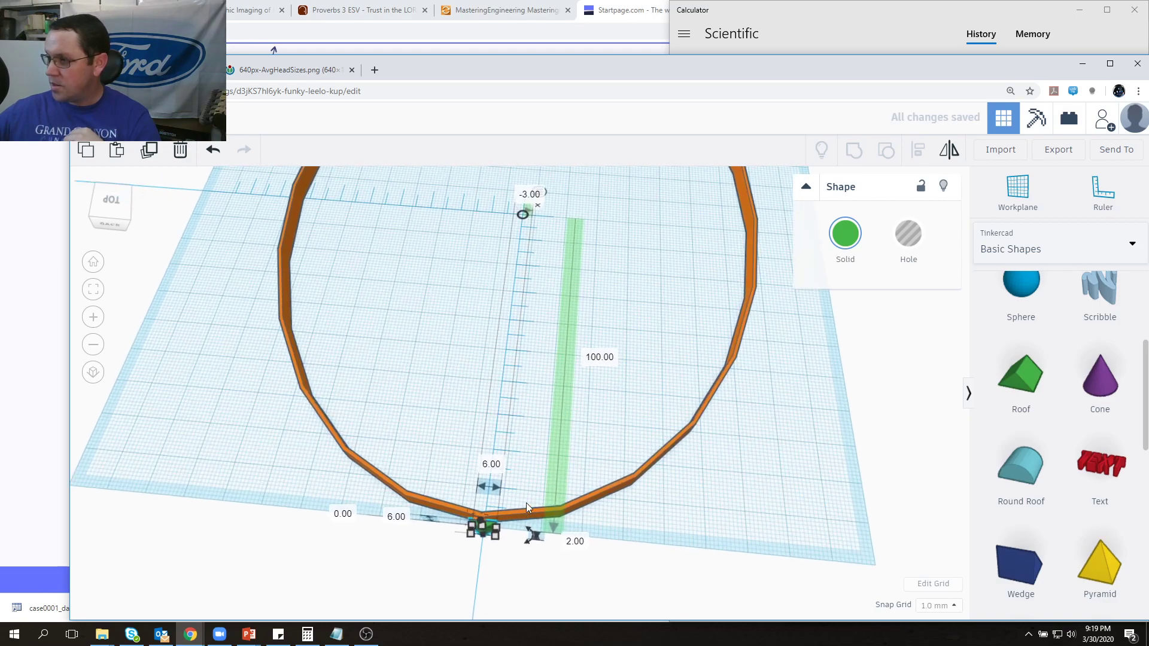
Step: Narrow the green roof to 4 mm wide, matching the cylinder behind it
{"action": "right_click_drag", "start_coordinate": [511, 546], "coordinate": [233, 497]}
{"action": "right_click_drag", "start_coordinate": [472, 502], "coordinate": [379, 531]}
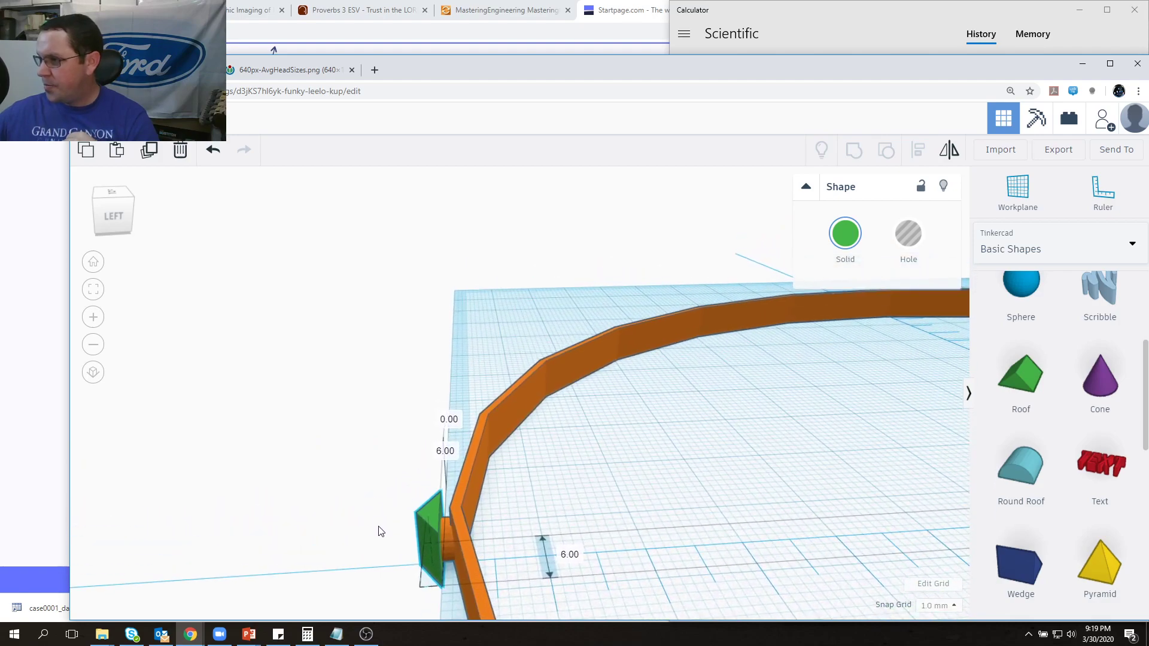
{"action": "mouse_move", "coordinate": [435, 536]}
{"action": "left_mouse_down"}
{"action": "mouse_move", "coordinate": [432, 527]}
{"action": "mouse_move", "coordinate": [429, 558]}
{"action": "mouse_move", "coordinate": [428, 545]}
{"action": "left_mouse_up"}
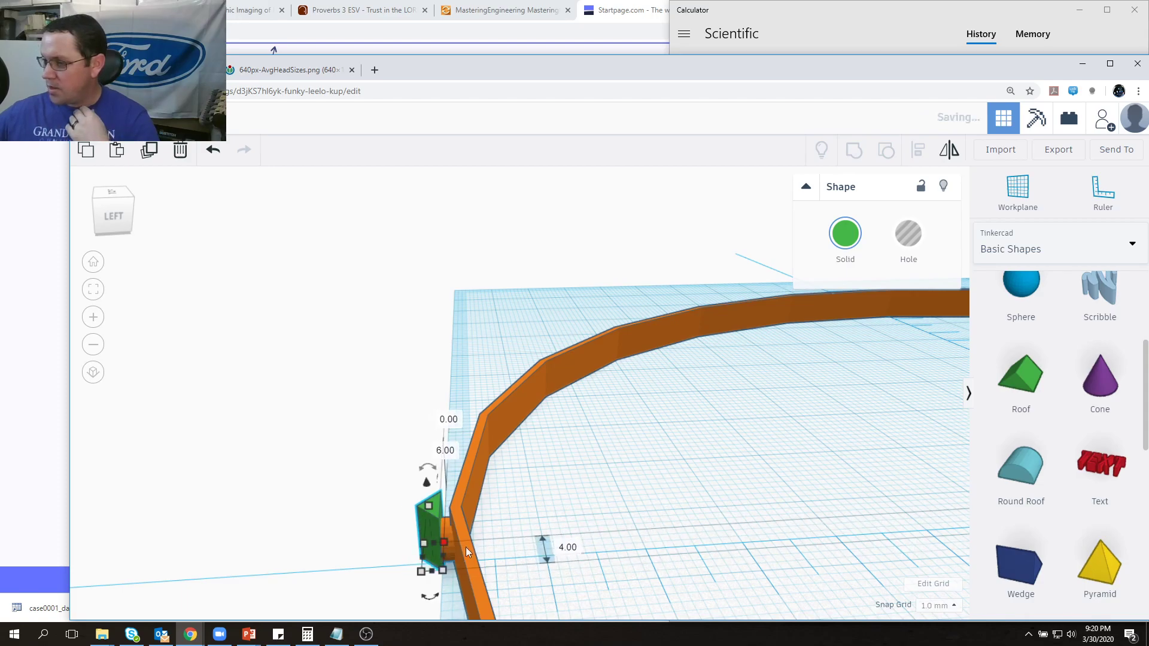
Step: Examine how the green roof and cylinder sit on the band's back, viewed from behind and from the side
{"action": "right_click_drag", "start_coordinate": [450, 541], "coordinate": [398, 602]}
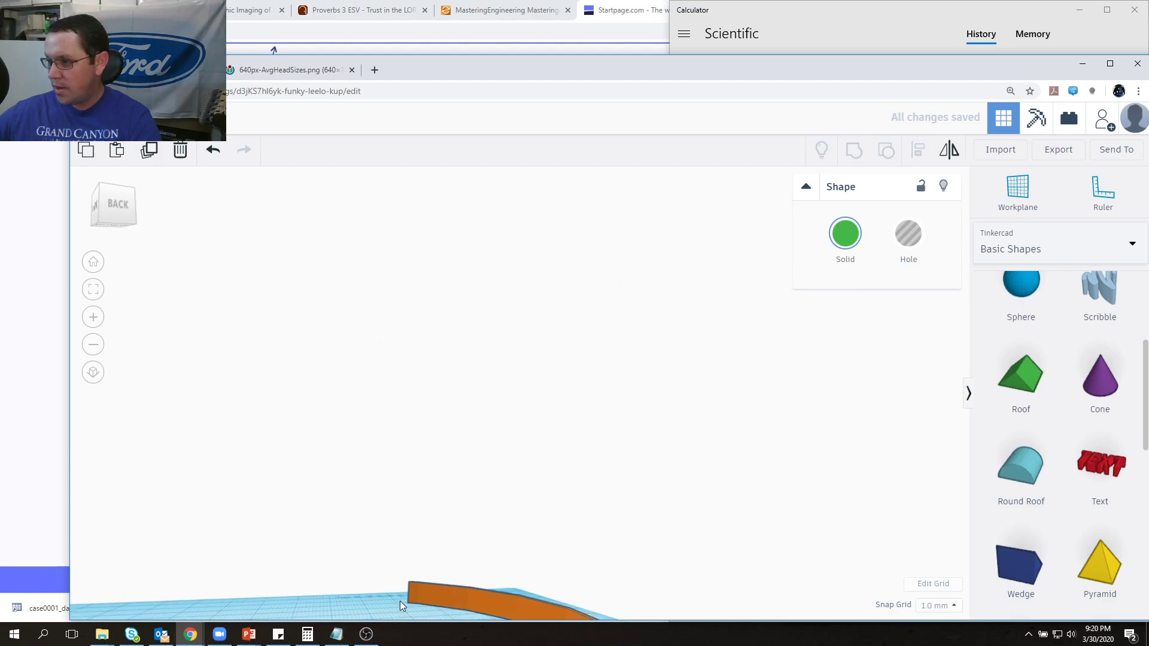
{"action": "scroll", "coordinate": [600, 406], "scroll_direction": "up", "scroll_amount": 5}
{"action": "right_click_drag", "start_coordinate": [505, 448], "coordinate": [409, 527]}
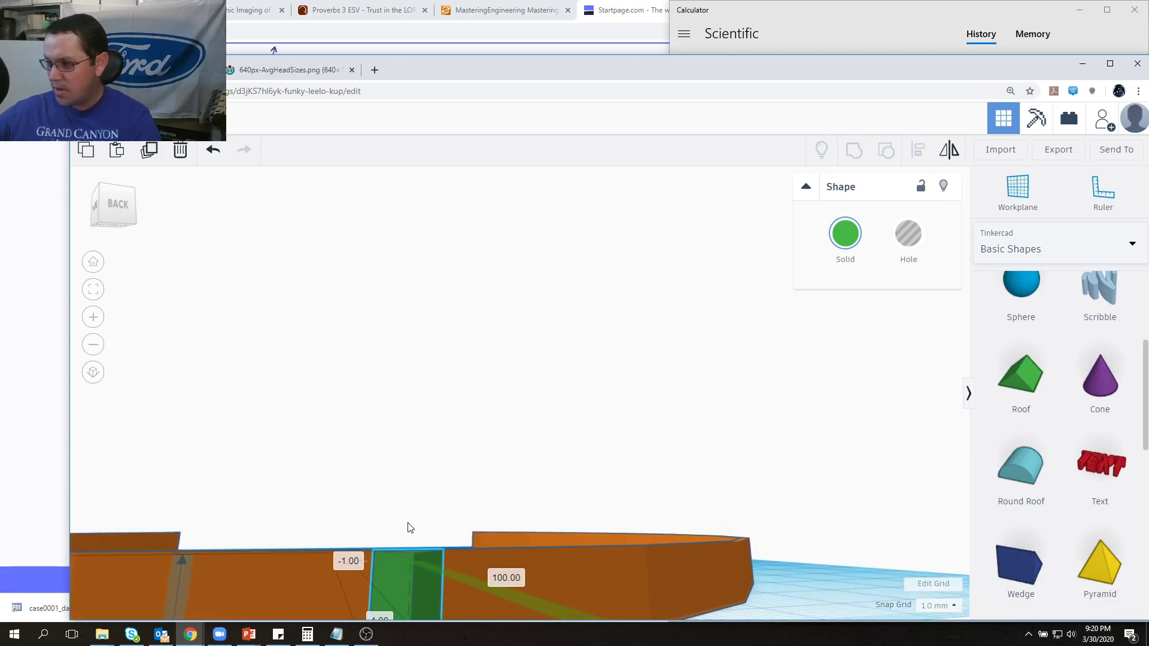
{"action": "right_click_drag", "start_coordinate": [486, 477], "coordinate": [441, 548]}
{"action": "left_click", "coordinate": [429, 591]}
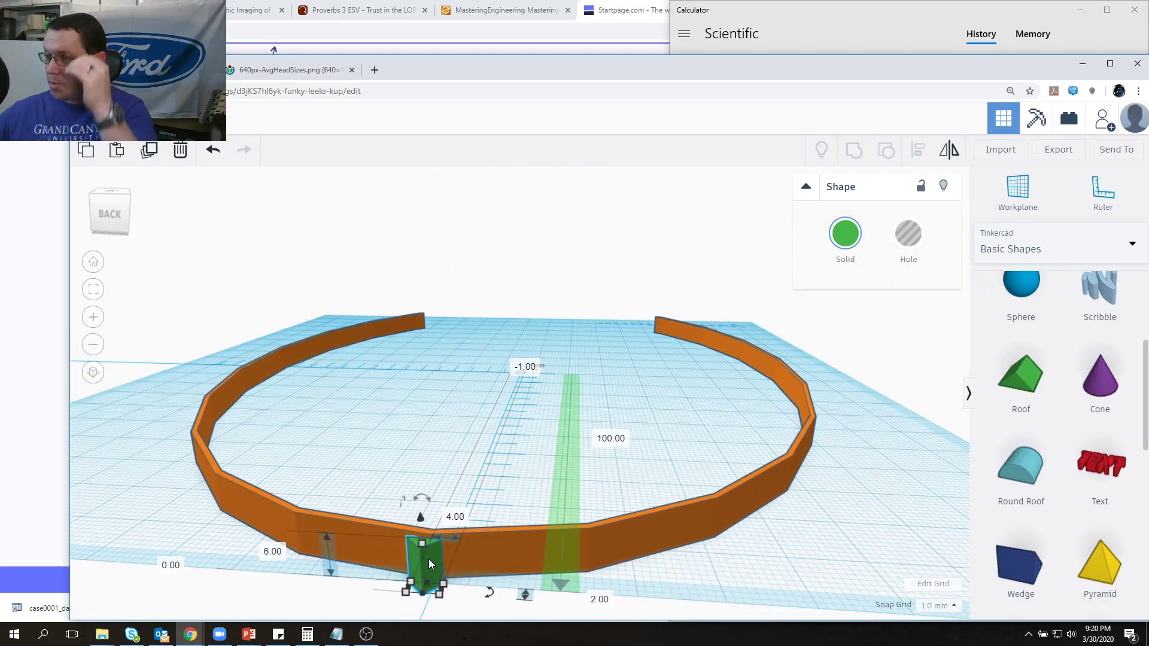
{"action": "right_click_drag", "start_coordinate": [466, 489], "coordinate": [416, 520]}
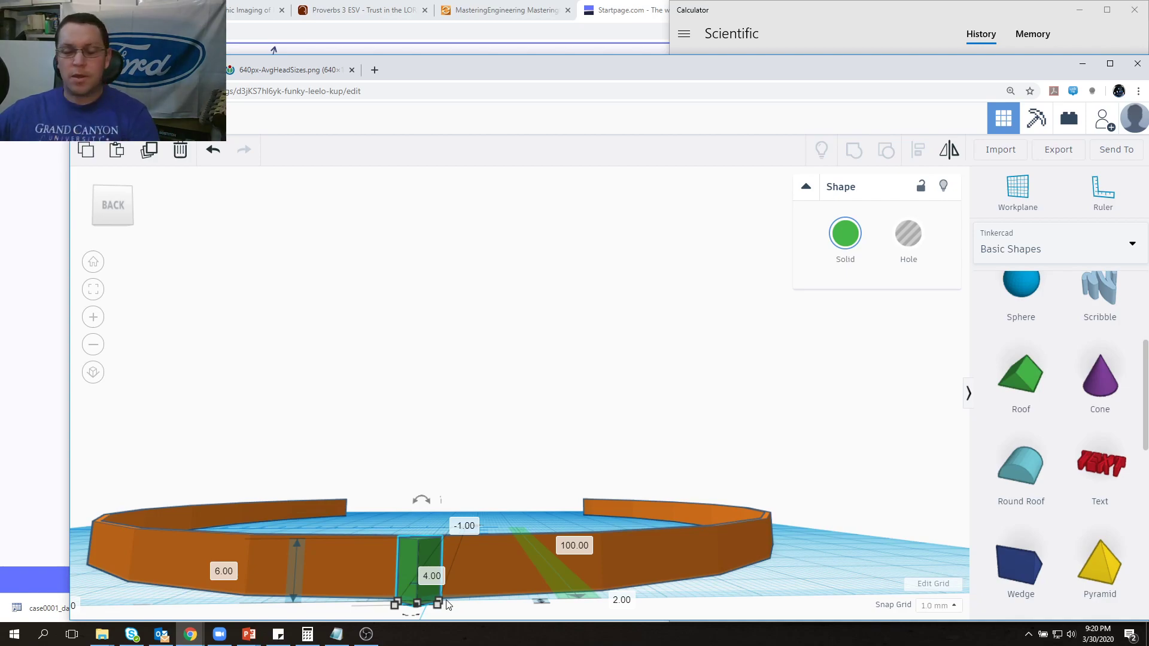
{"action": "right_click_drag", "start_coordinate": [555, 492], "coordinate": [214, 509]}
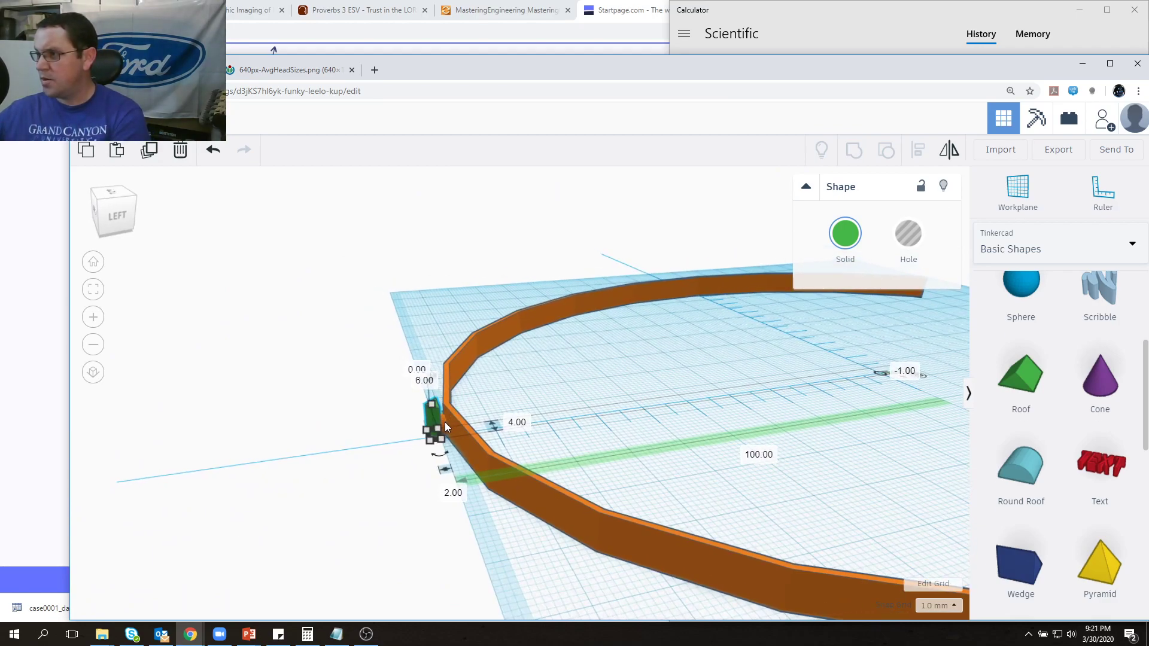
{"action": "right_click_drag", "start_coordinate": [497, 390], "coordinate": [602, 460]}
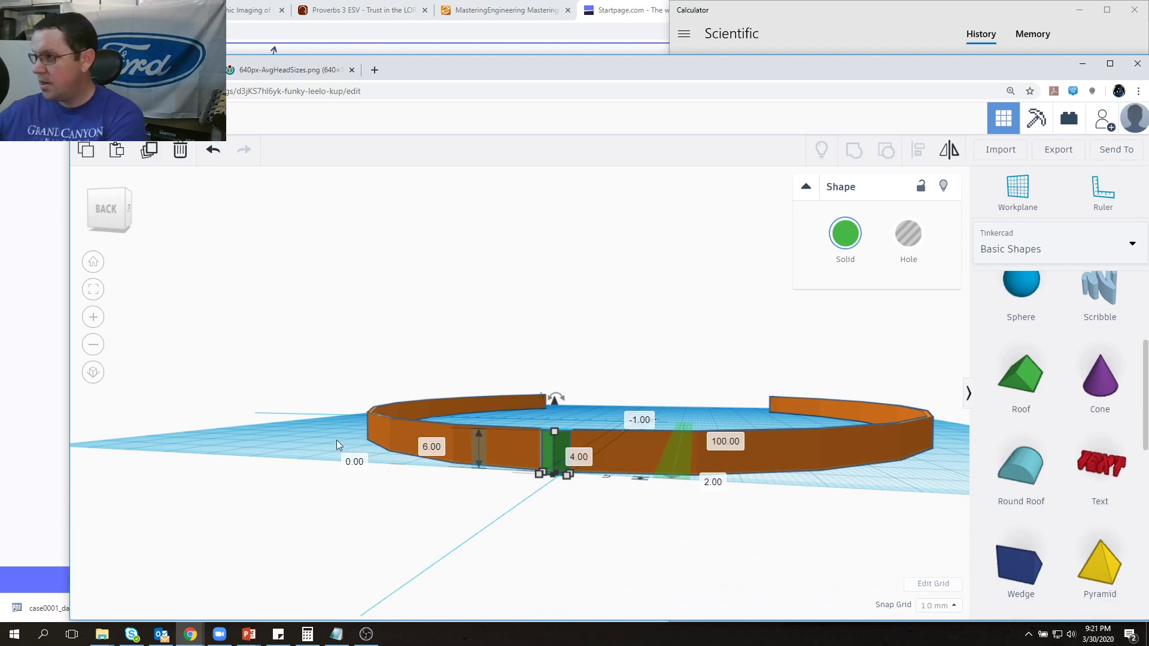
Step: Duplicate the green roof from the band's back and move the copy just outside one side of the band
{"action": "key", "text": "ctrl+d"}
{"action": "left_click_drag", "start_coordinate": [574, 448], "coordinate": [950, 454]}
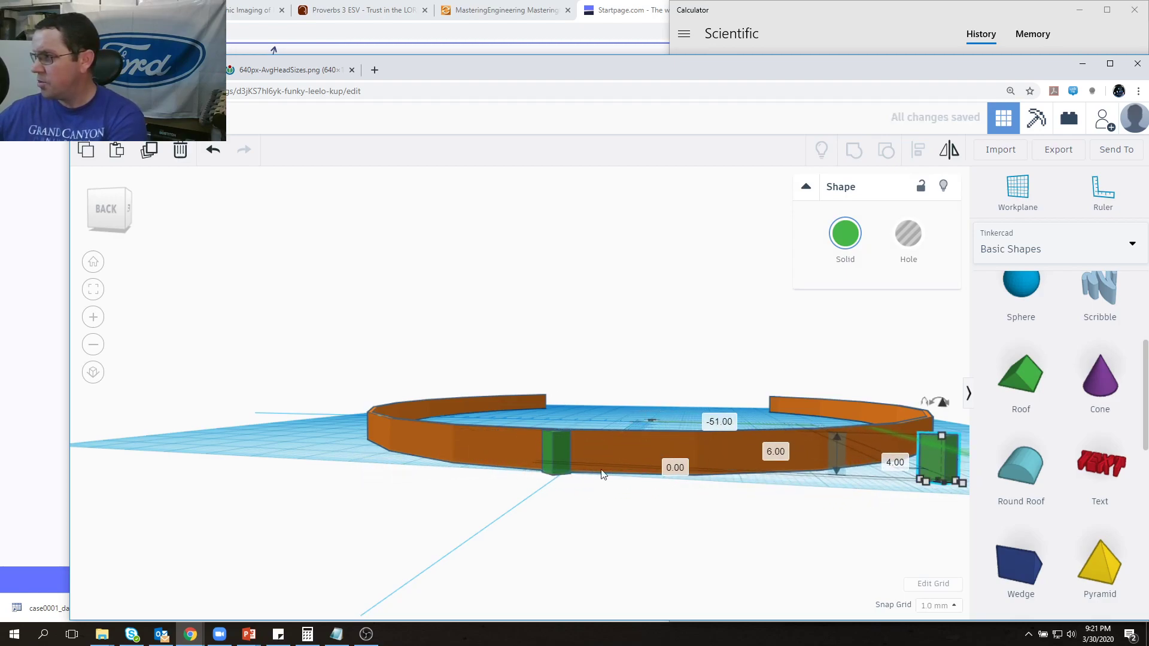
{"action": "left_click", "coordinate": [310, 433]}
Step: Duplicate the back green roof again and place this second copy outside the band on the opposite side
{"action": "left_click", "coordinate": [551, 457]}
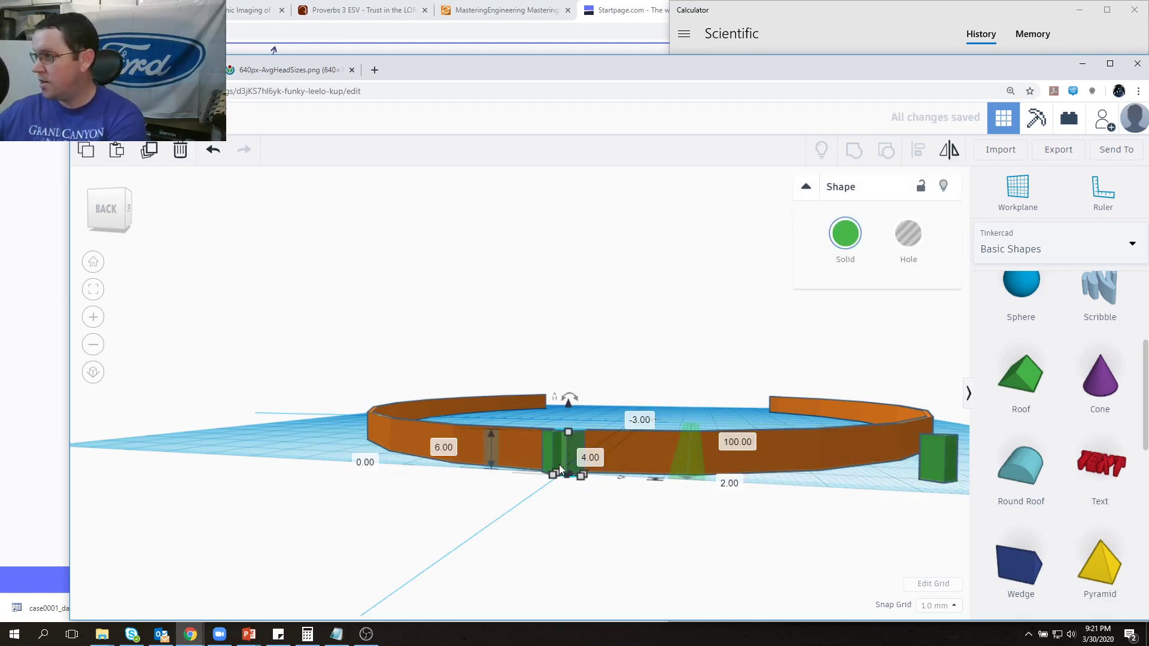
{"action": "key", "text": "ctrl+d"}
{"action": "left_click_drag", "start_coordinate": [576, 443], "coordinate": [325, 419]}
{"action": "right_click_drag", "start_coordinate": [335, 425], "coordinate": [617, 593]}
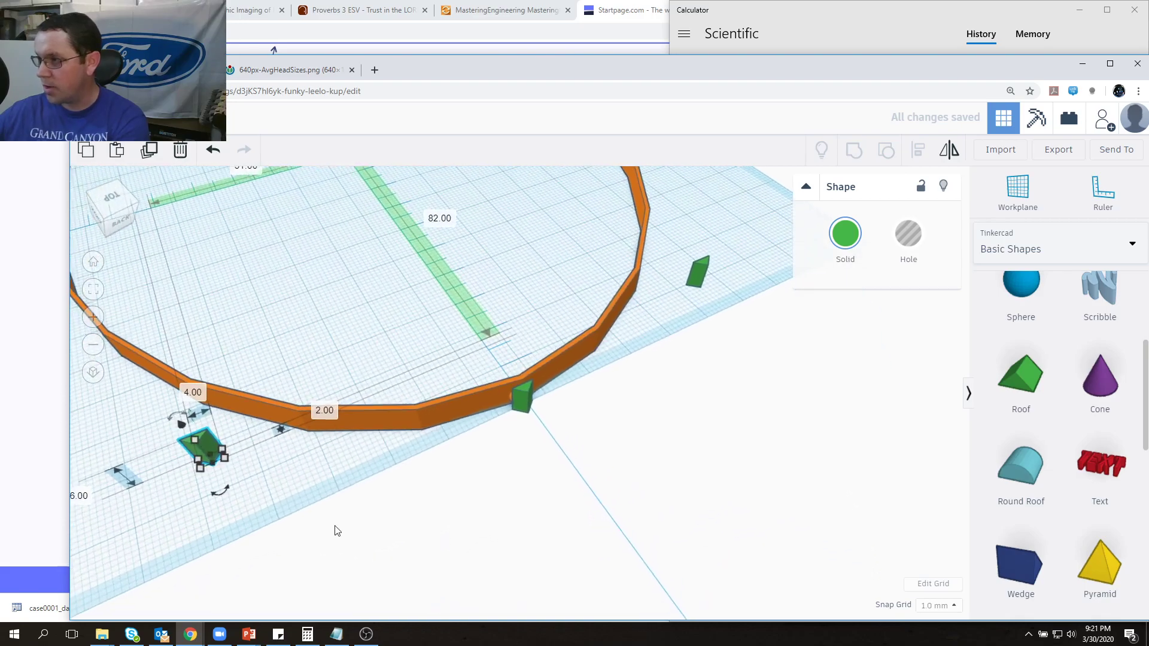
{"action": "right_click_drag", "start_coordinate": [278, 498], "coordinate": [445, 465]}
{"action": "left_click_drag", "start_coordinate": [400, 451], "coordinate": [389, 454]}
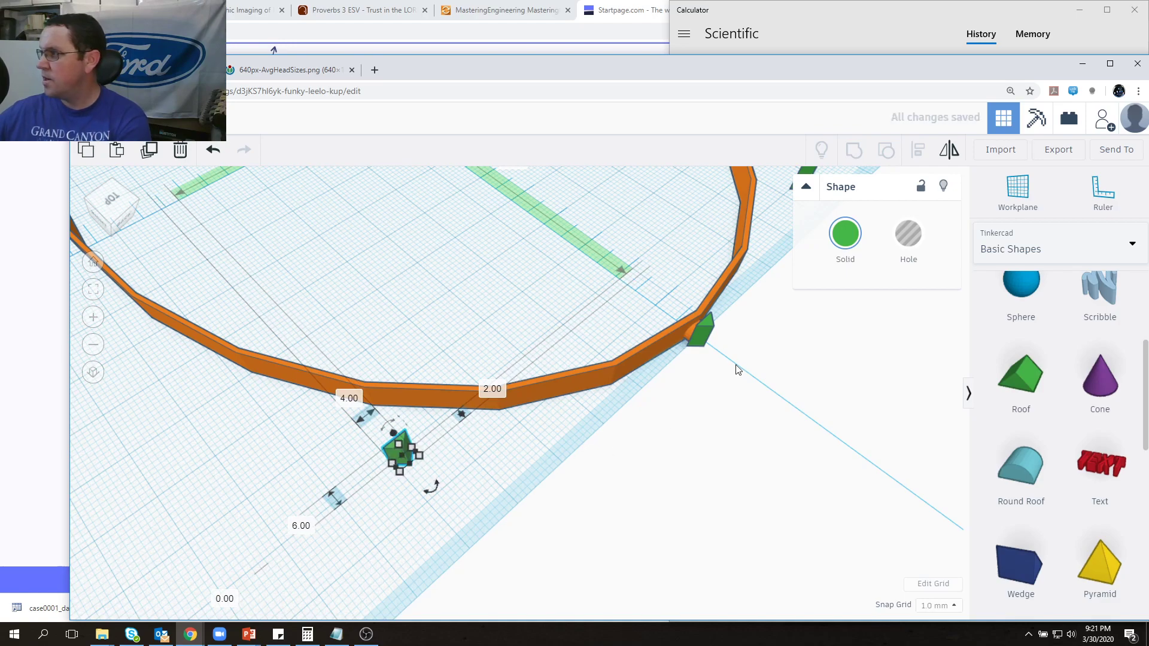
Step: Duplicate the small orange cylinder from the back hook and move the copy between the band and the second green roof copy
{"action": "left_click", "coordinate": [689, 336]}
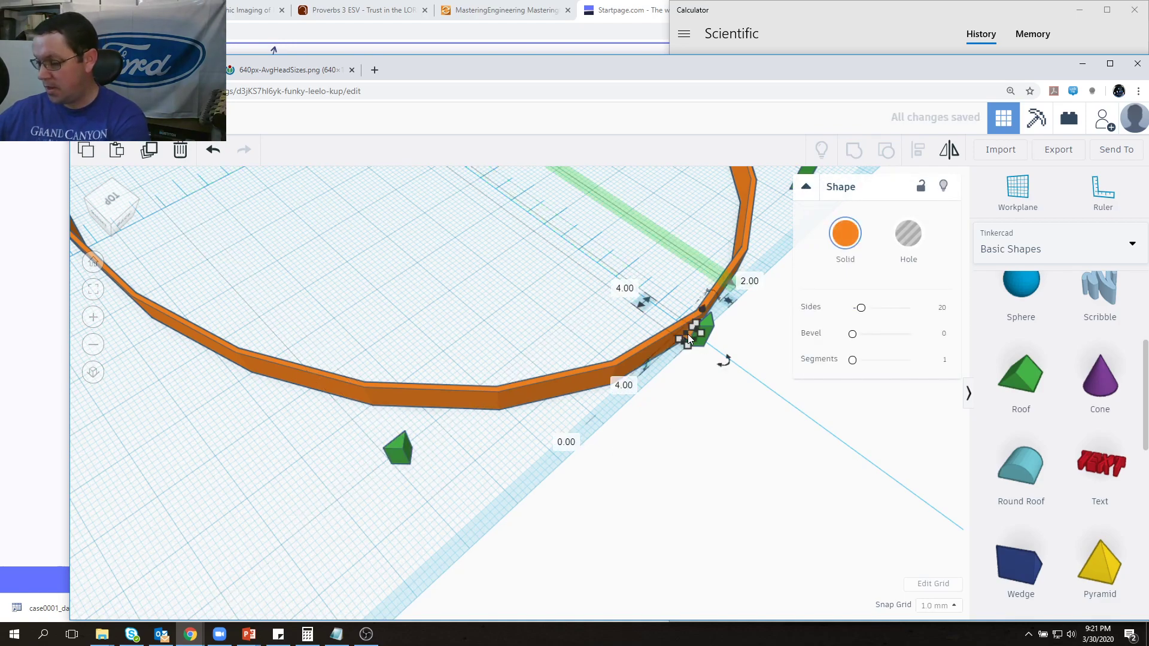
{"action": "left_click", "coordinate": [464, 456]}
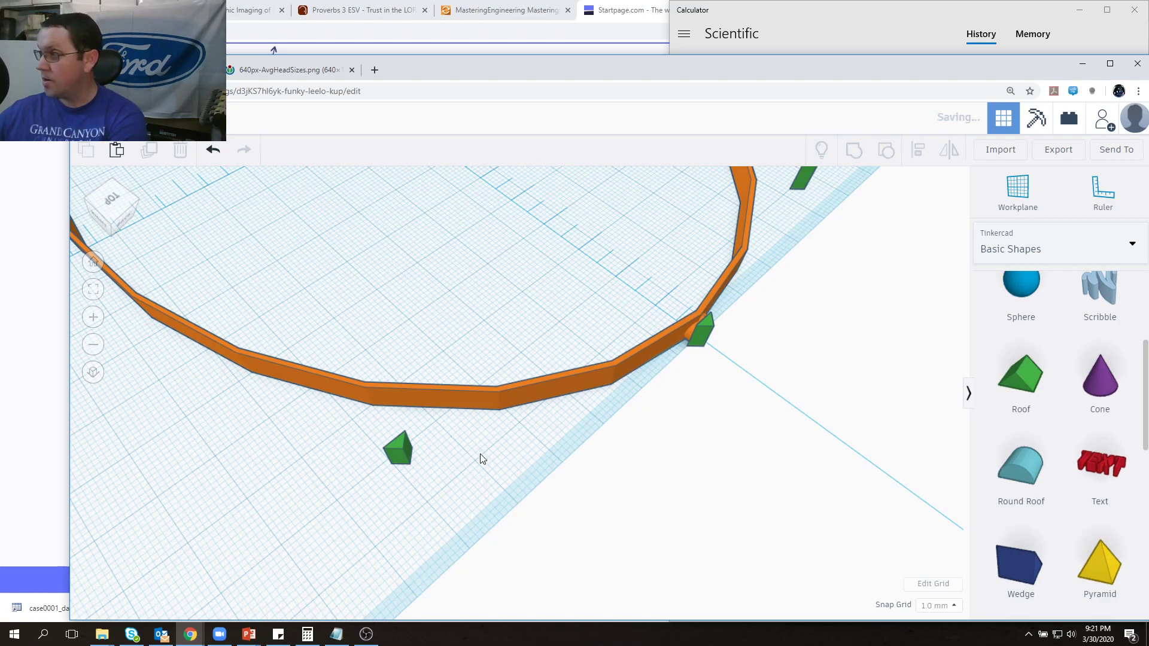
{"action": "left_click", "coordinate": [689, 355]}
{"action": "left_click_drag", "start_coordinate": [695, 323], "coordinate": [582, 457]}
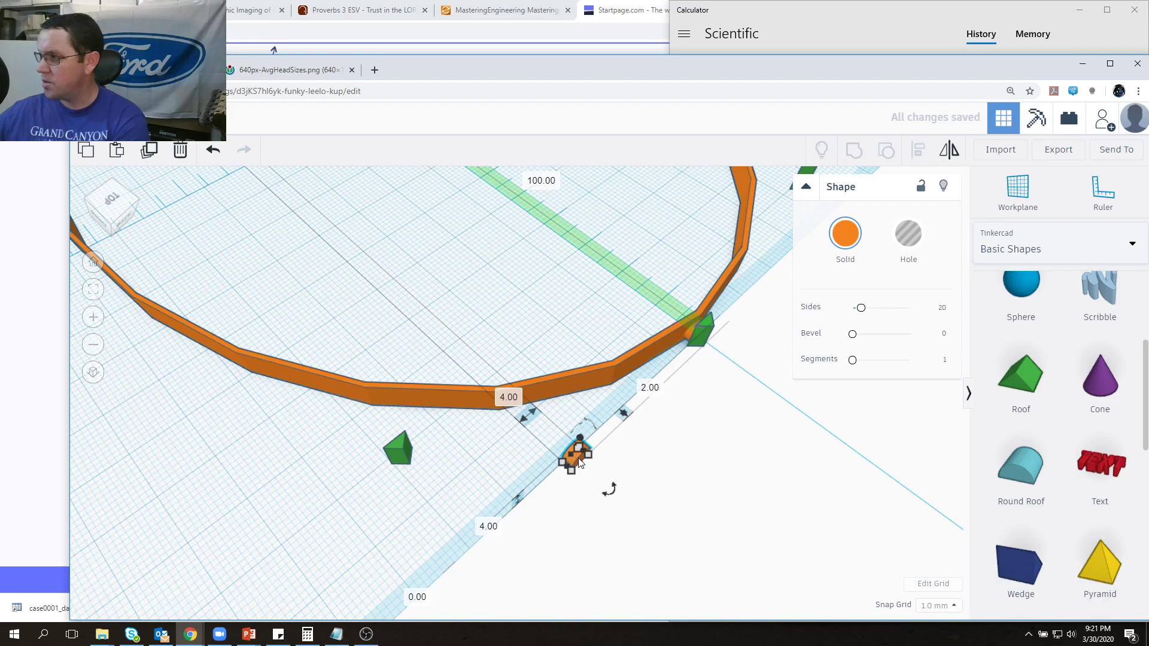
{"action": "scroll", "coordinate": [577, 460], "scroll_direction": "up", "scroll_amount": 3}
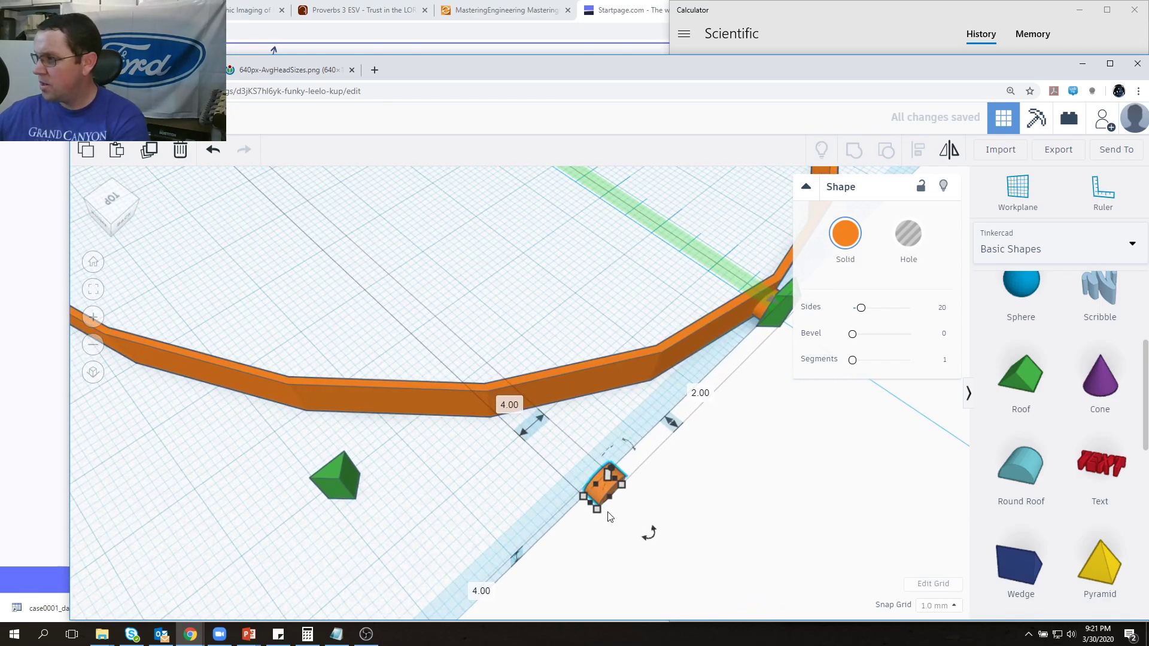
{"action": "left_click_drag", "start_coordinate": [597, 486], "coordinate": [297, 450]}
Step: Rotate the cylinder copy about its vertical axis to face the band, and move it against the band's outer face
{"action": "left_click_drag", "start_coordinate": [286, 402], "coordinate": [287, 401]}
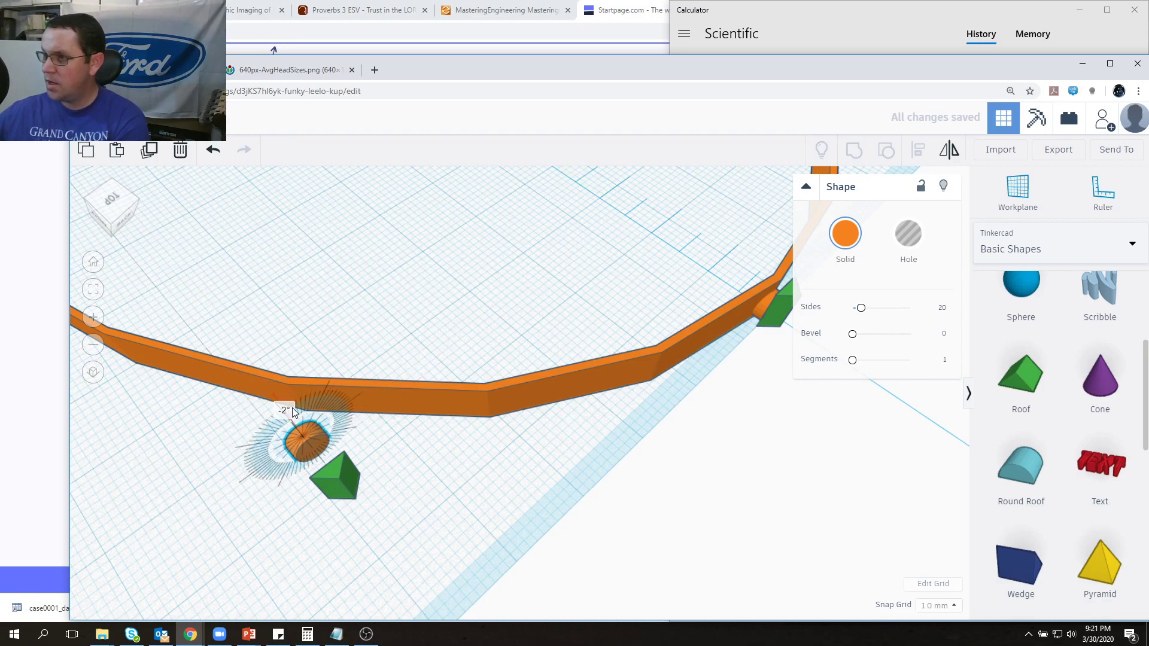
{"action": "left_click_drag", "start_coordinate": [291, 413], "coordinate": [293, 413]}
{"action": "left_click_drag", "start_coordinate": [346, 481], "coordinate": [305, 521]}
{"action": "left_click_drag", "start_coordinate": [310, 440], "coordinate": [303, 404]}
Step: Rotate the nearby green roof copy to match the angled cylinder and move it onto the cylinder's outer end
{"action": "left_click", "coordinate": [350, 487]}
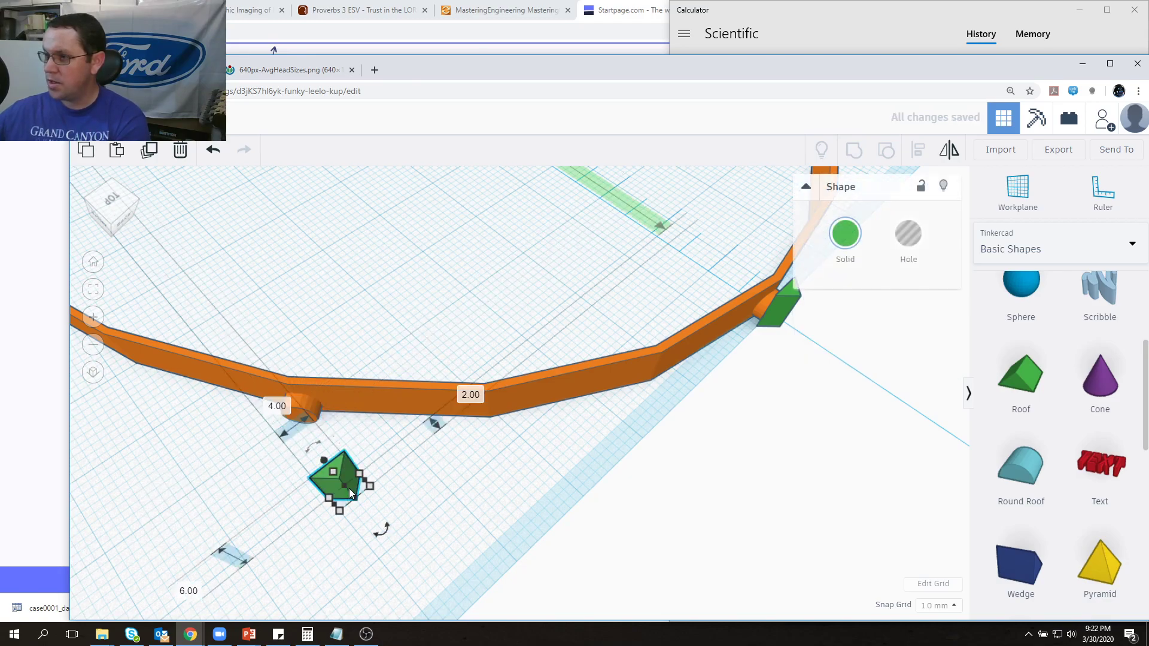
{"action": "left_click", "coordinate": [385, 539]}
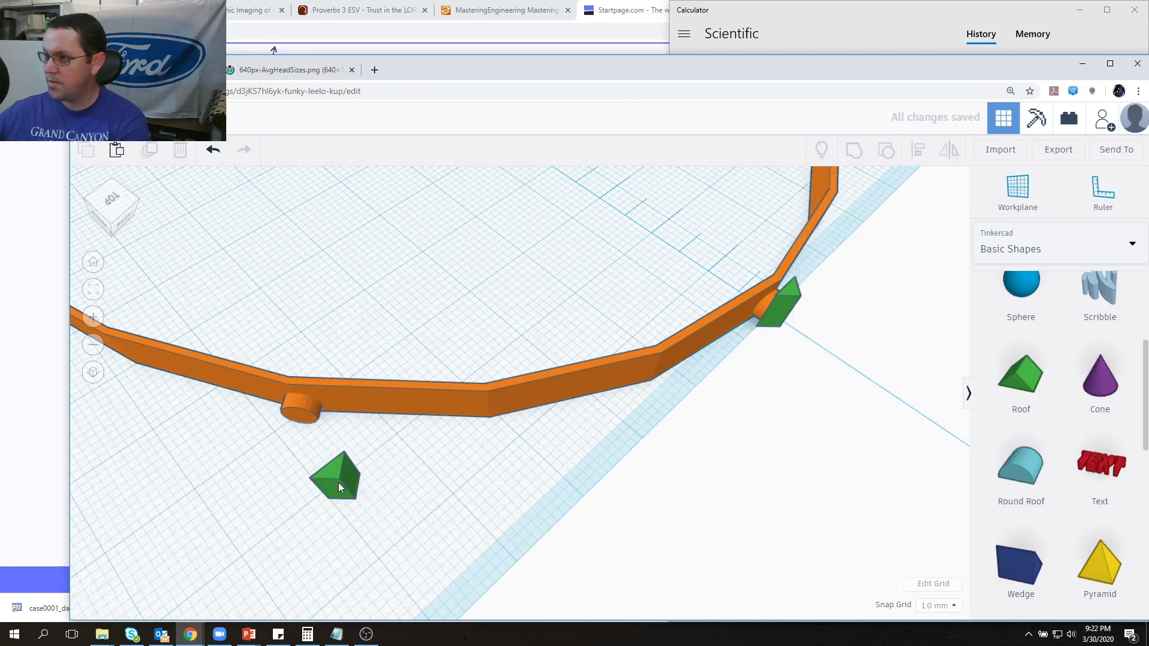
{"action": "left_click", "coordinate": [337, 481]}
{"action": "left_click", "coordinate": [382, 531]}
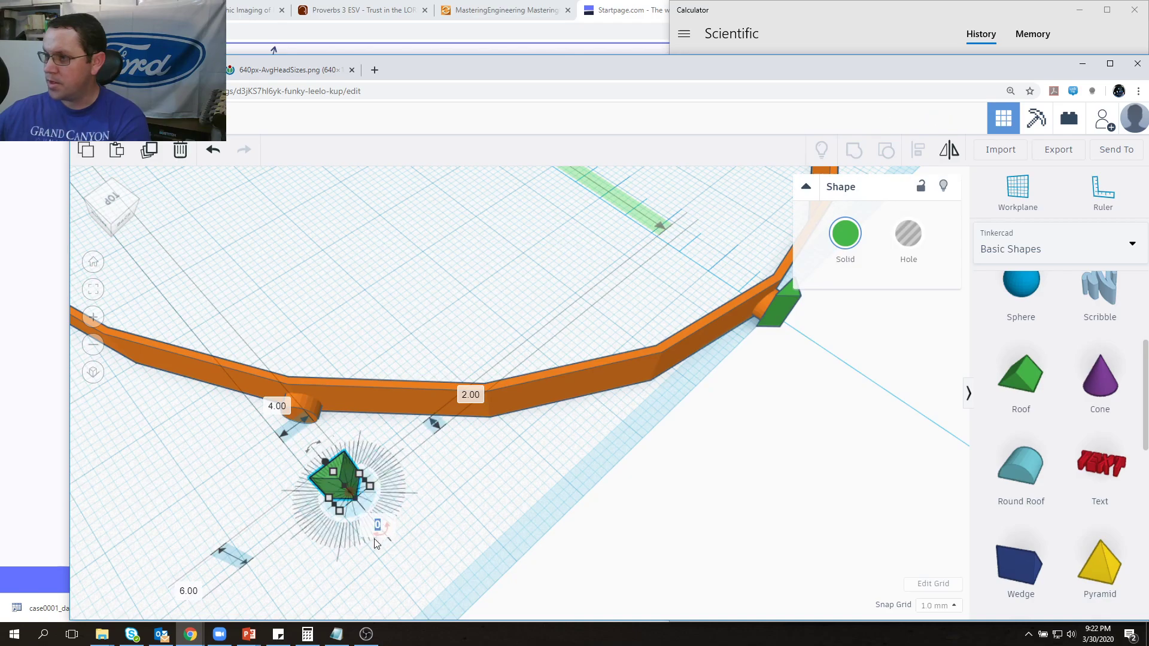
{"action": "left_click_drag", "start_coordinate": [381, 529], "coordinate": [335, 544]}
{"action": "left_click_drag", "start_coordinate": [352, 485], "coordinate": [305, 427]}
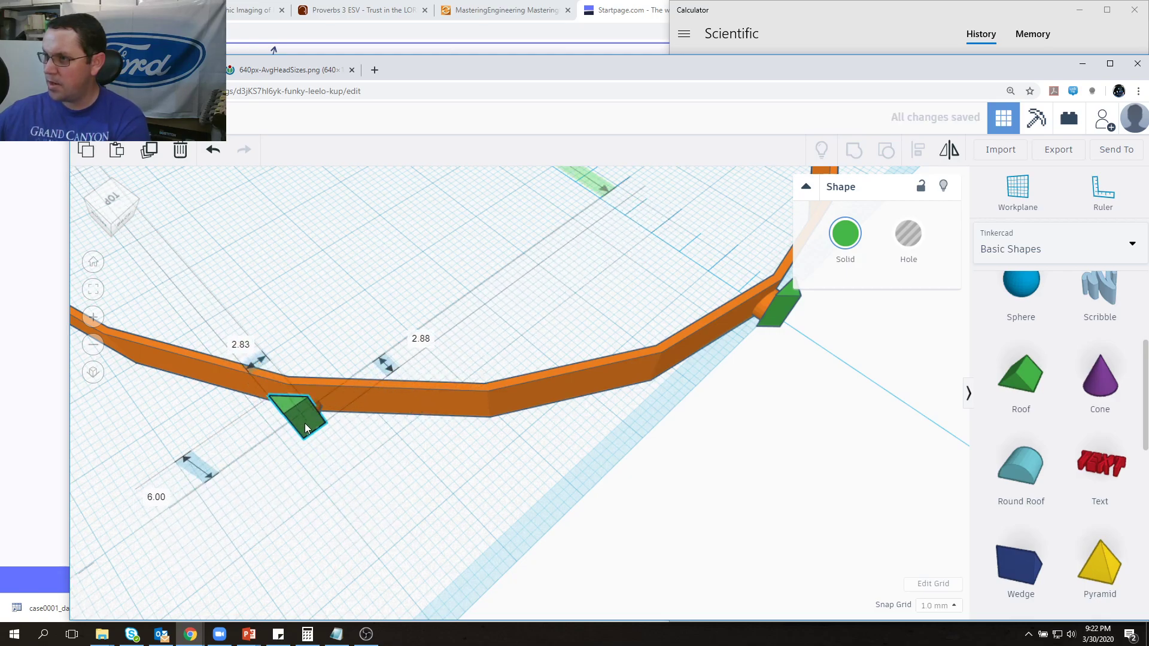
Step: Turn the band into a hole to see how far the cylinder copy reaches into it
{"action": "right_click_drag", "start_coordinate": [382, 324], "coordinate": [590, 367]}
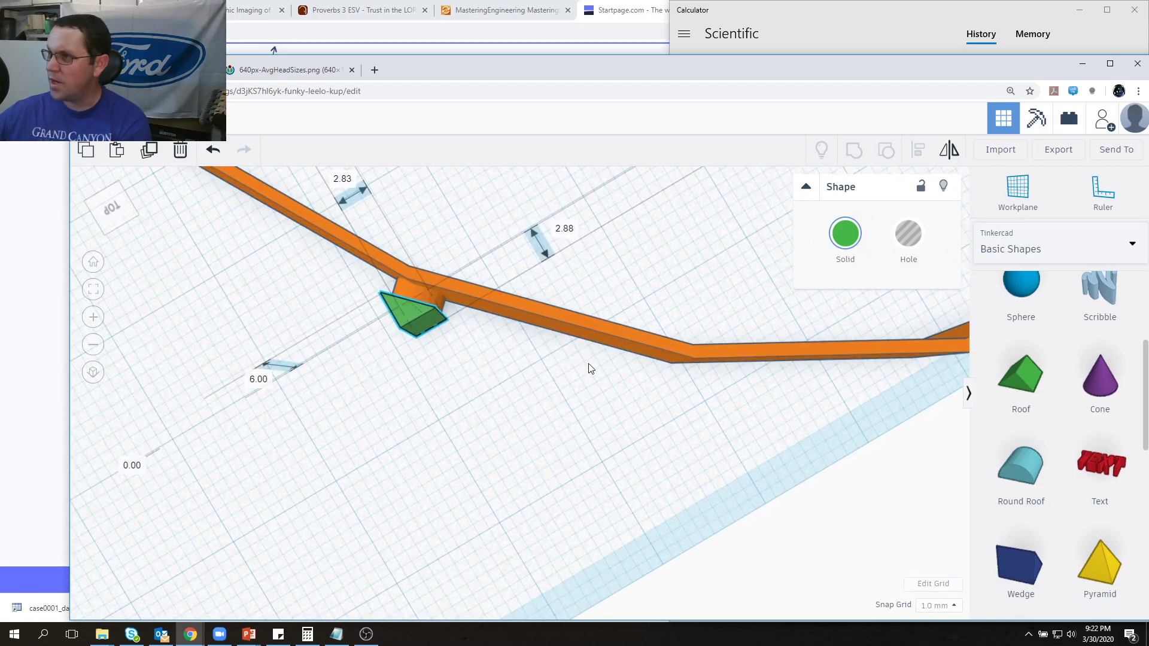
{"action": "left_click", "coordinate": [415, 251]}
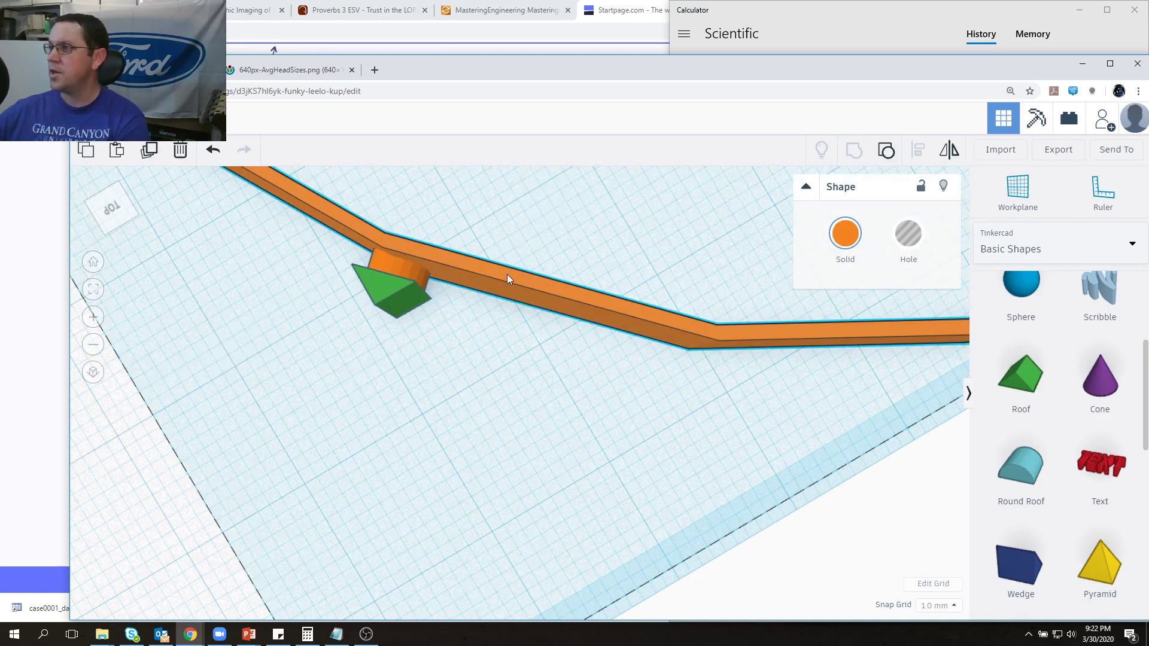
{"action": "scroll", "coordinate": [508, 278], "scroll_direction": "down", "scroll_amount": 2}
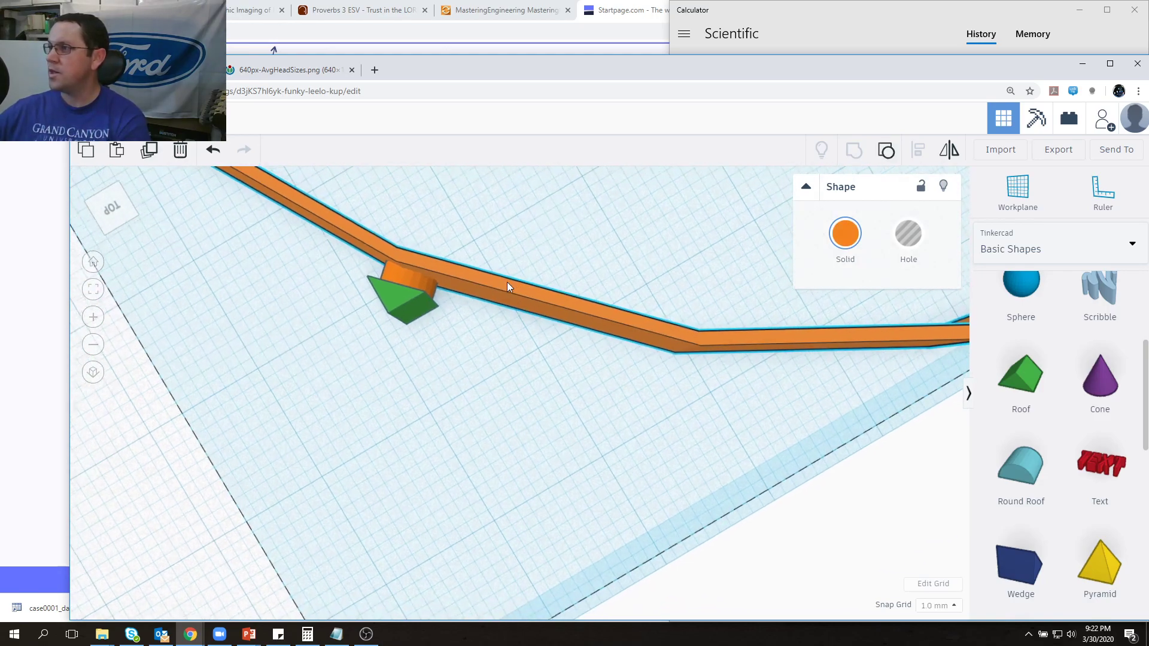
{"action": "left_click", "coordinate": [910, 235]}
{"action": "middle_click_drag", "start_coordinate": [454, 342], "coordinate": [671, 450]}
{"action": "scroll", "coordinate": [566, 434], "scroll_direction": "up", "scroll_amount": 3}
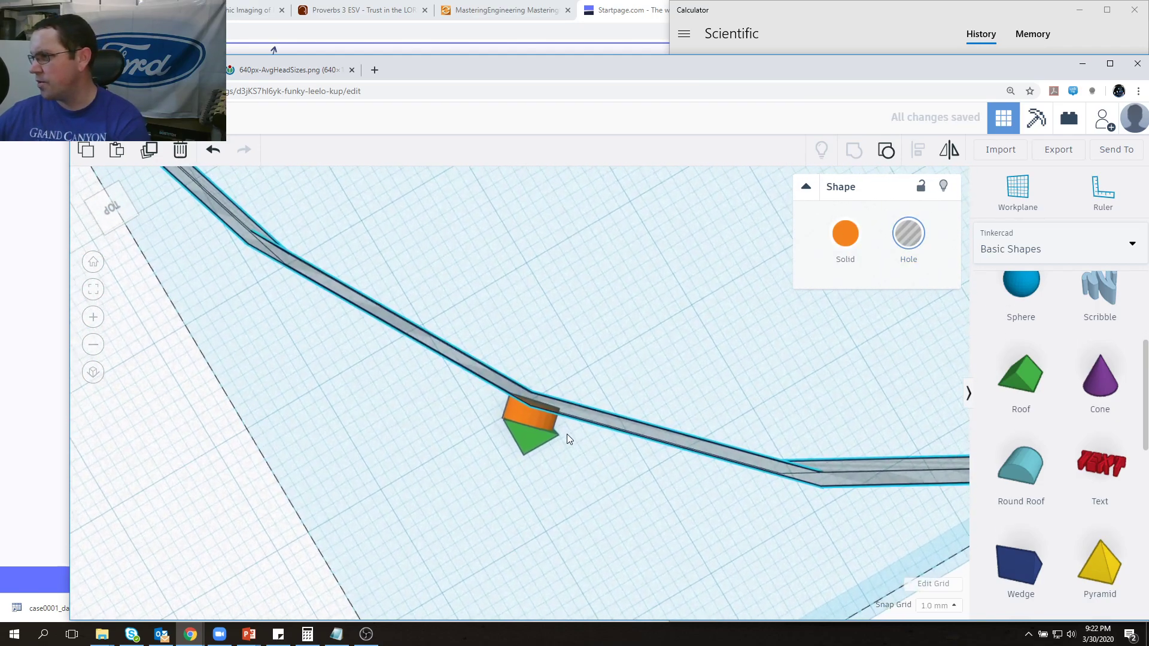
Step: Nudge the green roof and cylinder copies into line with each other at the band's outer face
{"action": "left_click", "coordinate": [524, 448]}
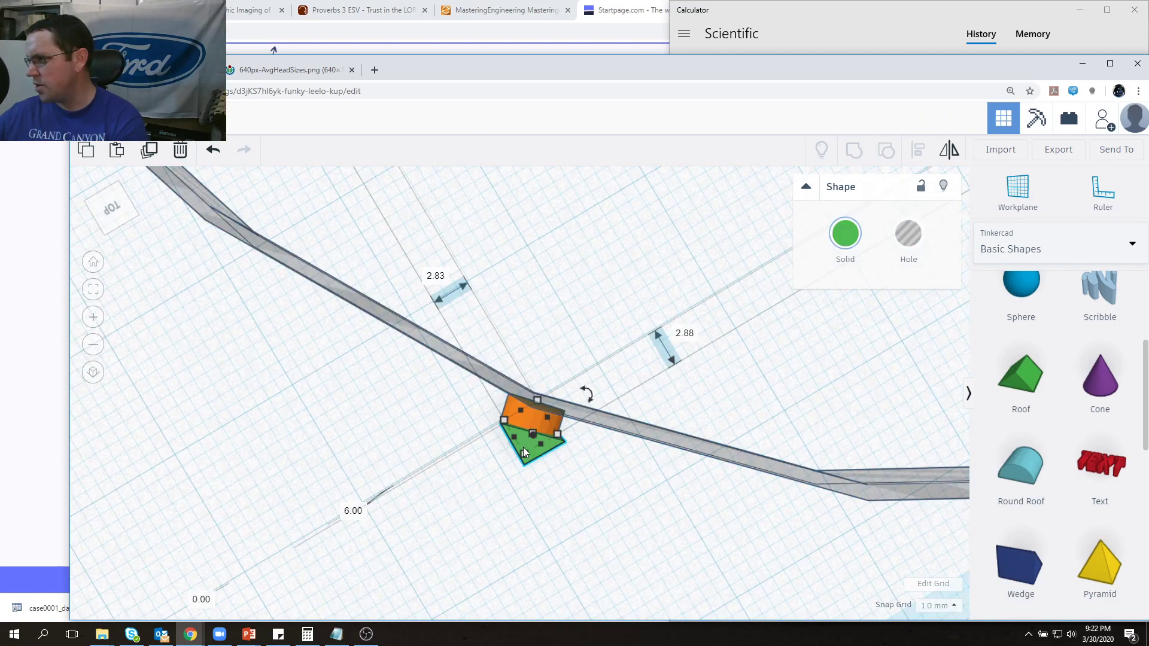
{"action": "left_click_drag", "start_coordinate": [514, 447], "coordinate": [522, 454]}
{"action": "left_click", "coordinate": [533, 422]}
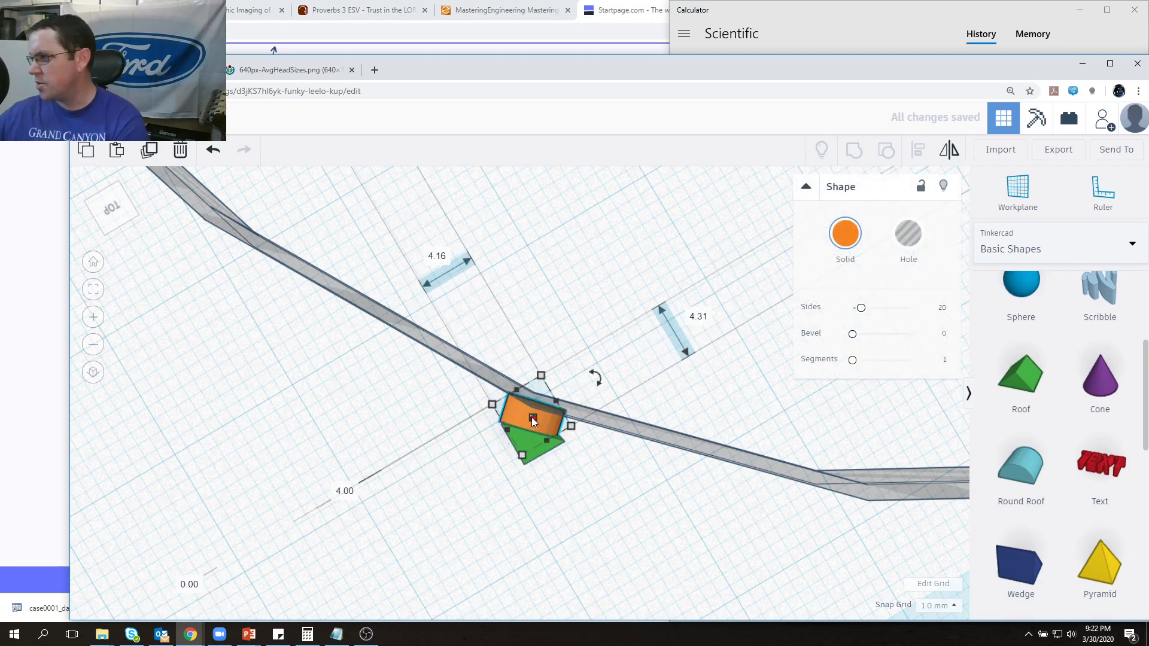
{"action": "left_click_drag", "start_coordinate": [516, 413], "coordinate": [531, 414]}
{"action": "left_click", "coordinate": [522, 434]}
{"action": "right_click_drag", "start_coordinate": [478, 421], "coordinate": [522, 419]}
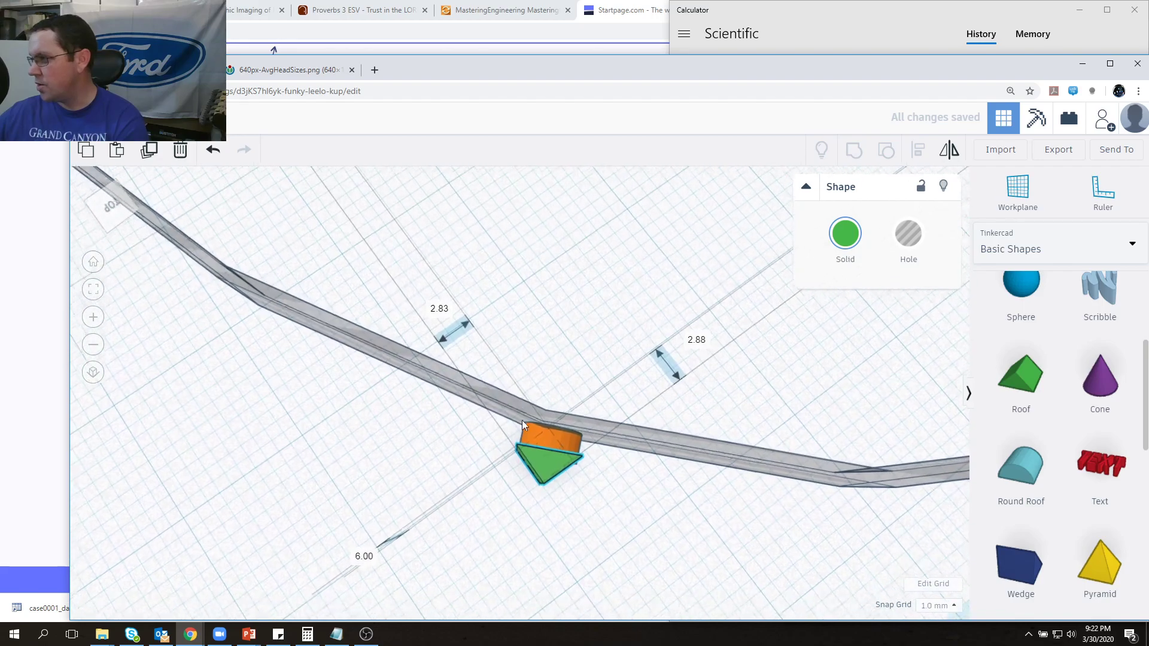
Step: Set the snap grid to 0.1 mm and fine-adjust the cylinder and green roof copies against each other
{"action": "left_click", "coordinate": [935, 605]}
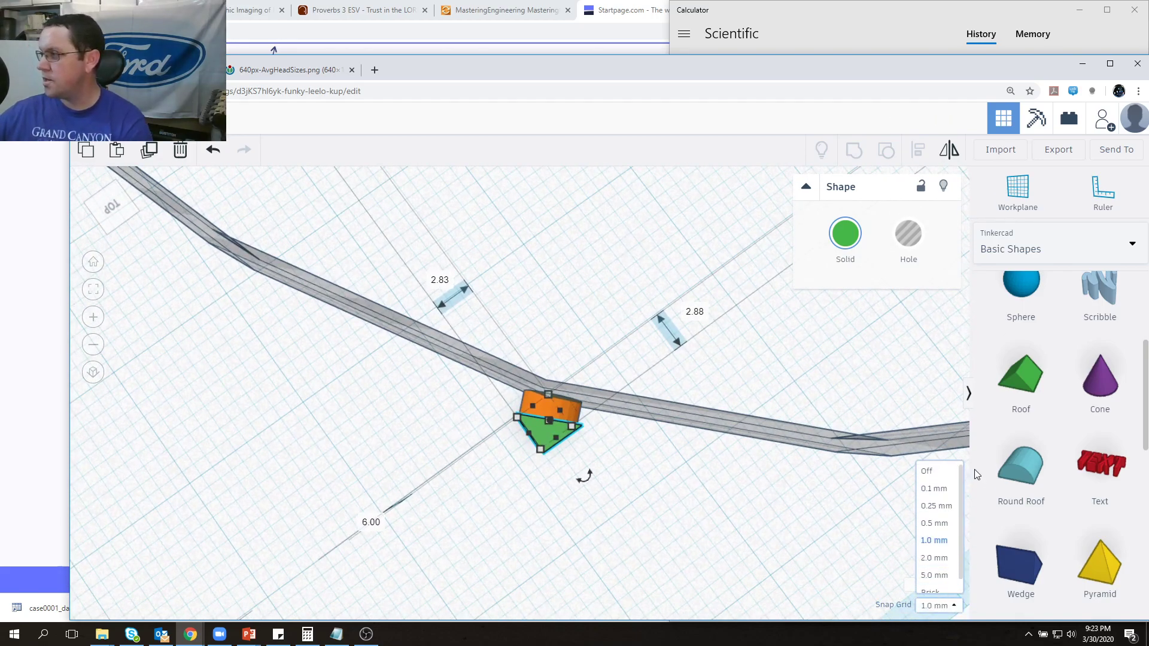
{"action": "left_click", "coordinate": [935, 491]}
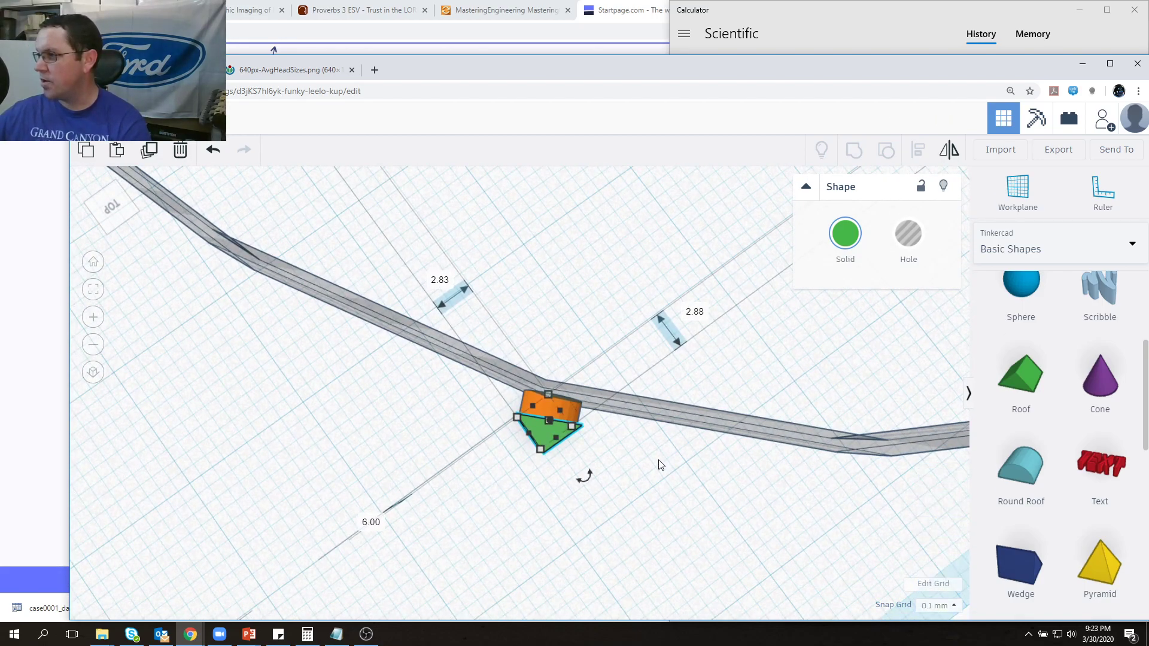
{"action": "left_click", "coordinate": [541, 405]}
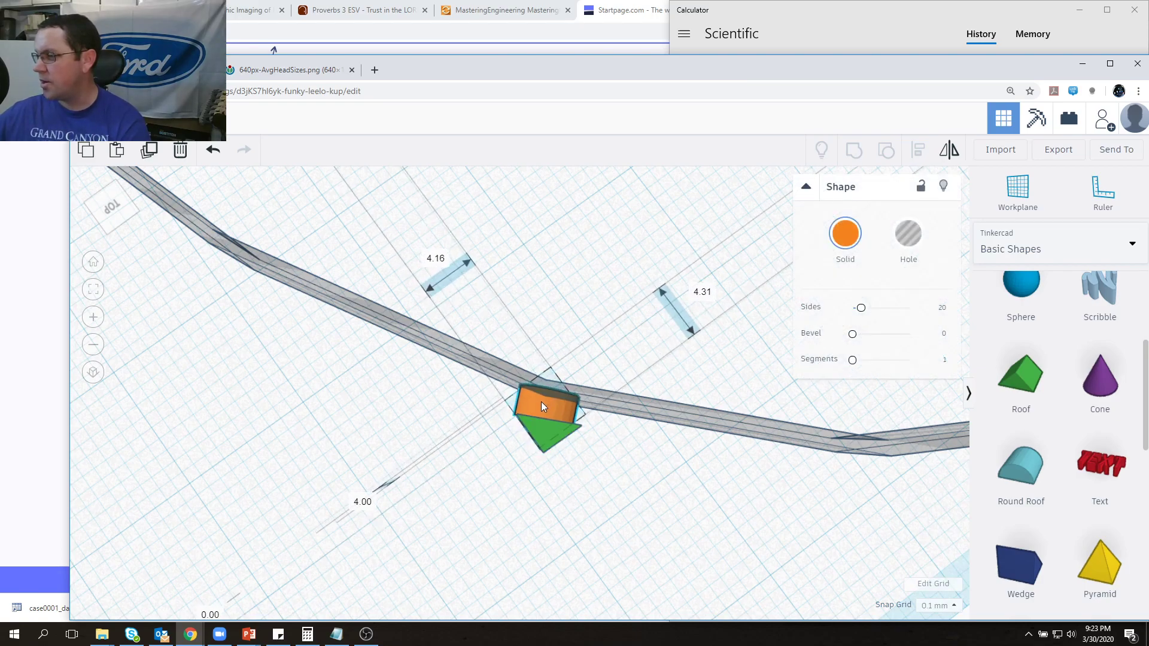
{"action": "left_click", "coordinate": [542, 430]}
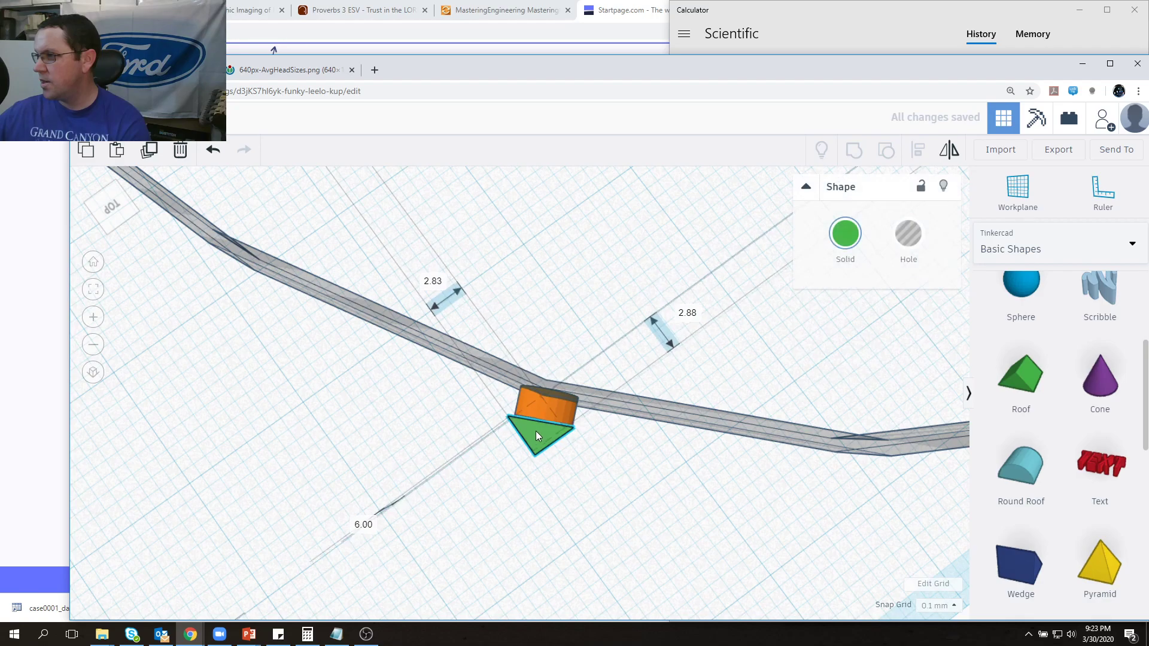
{"action": "left_click_drag", "start_coordinate": [540, 430], "coordinate": [540, 428]}
Step: Turn the roof copy into a hole and nudge it until it is centred over the cylinder's outer end
{"action": "left_click", "coordinate": [639, 460]}
{"action": "right_click_drag", "start_coordinate": [641, 464], "coordinate": [405, 451]}
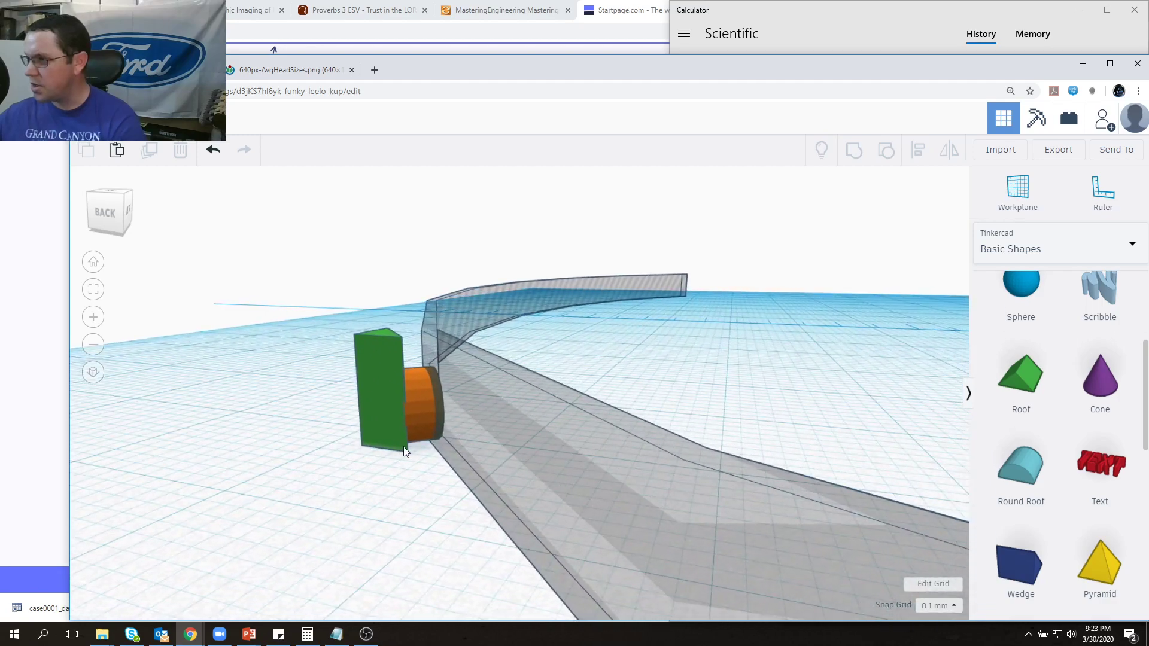
{"action": "left_click", "coordinate": [392, 404]}
{"action": "left_click", "coordinate": [909, 235]}
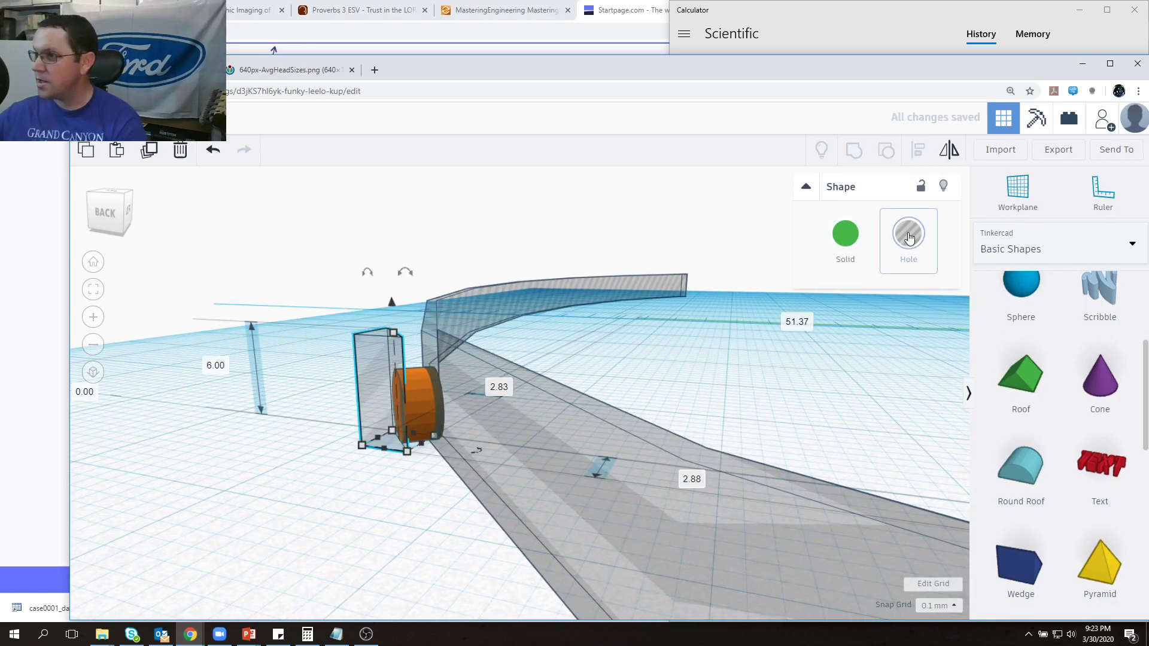
{"action": "right_click_drag", "start_coordinate": [418, 432], "coordinate": [529, 550]}
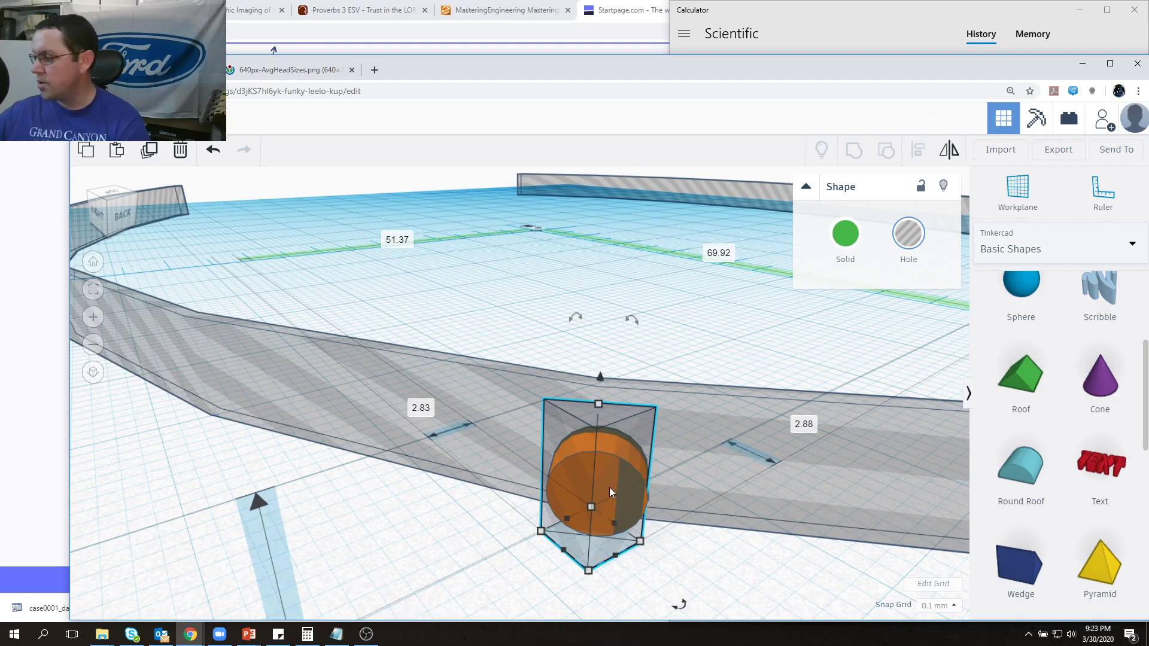
{"action": "scroll", "coordinate": [582, 465], "scroll_direction": "down", "scroll_amount": 3}
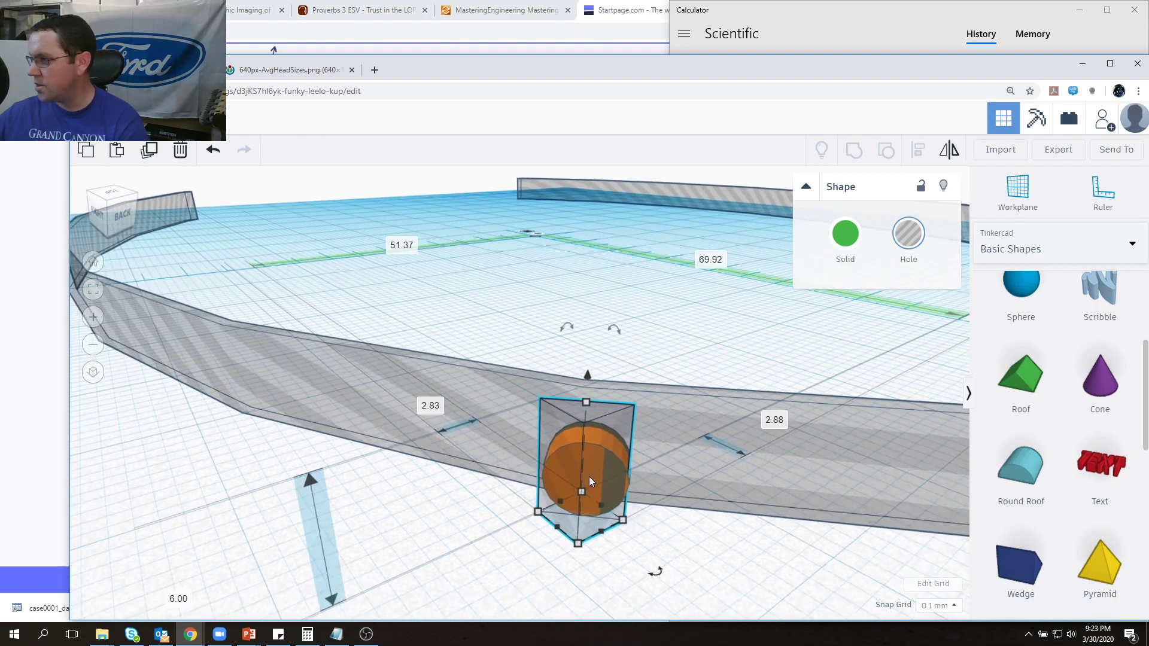
{"action": "right_click_drag", "start_coordinate": [585, 461], "coordinate": [608, 477]}
{"action": "left_click_drag", "start_coordinate": [611, 489], "coordinate": [609, 484]}
{"action": "left_click_drag", "start_coordinate": [567, 431], "coordinate": [569, 427]}
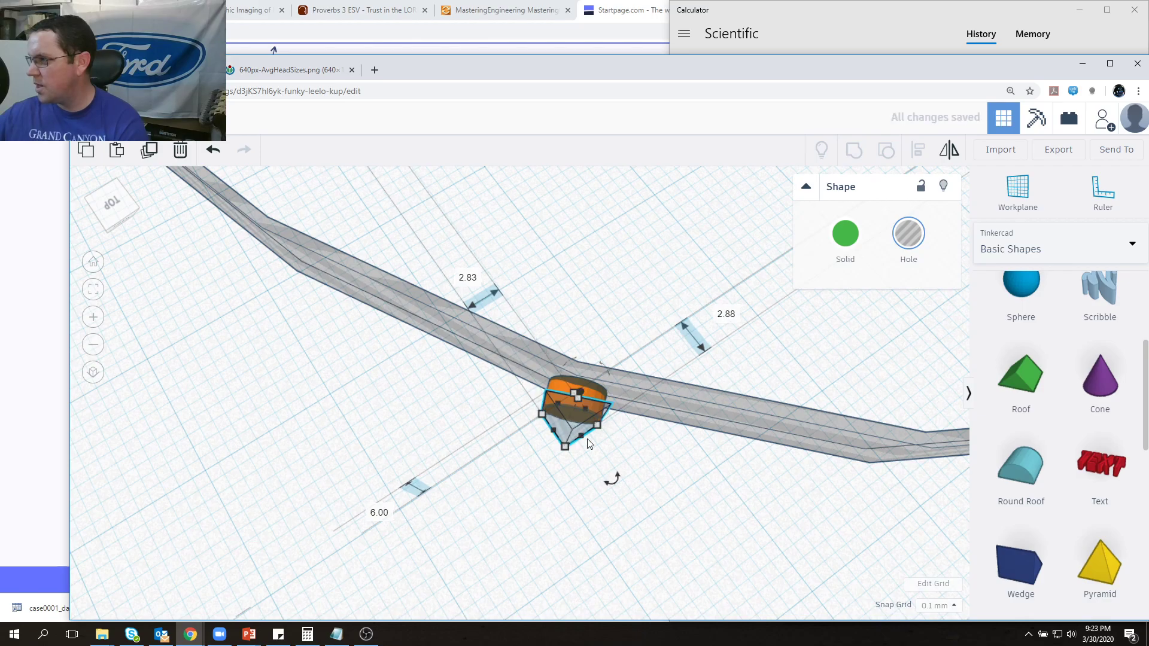
Step: Turn the roof copy and the band back into solid shapes
{"action": "left_click", "coordinate": [662, 452]}
{"action": "right_click_drag", "start_coordinate": [657, 495], "coordinate": [636, 439]}
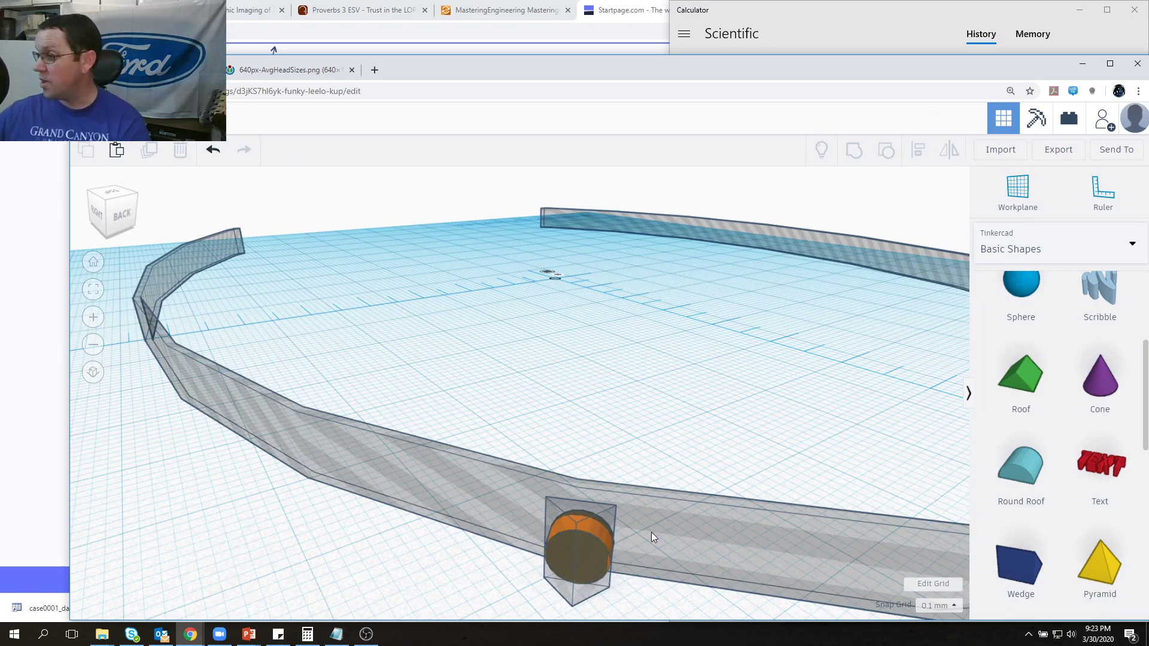
{"action": "left_click", "coordinate": [579, 515]}
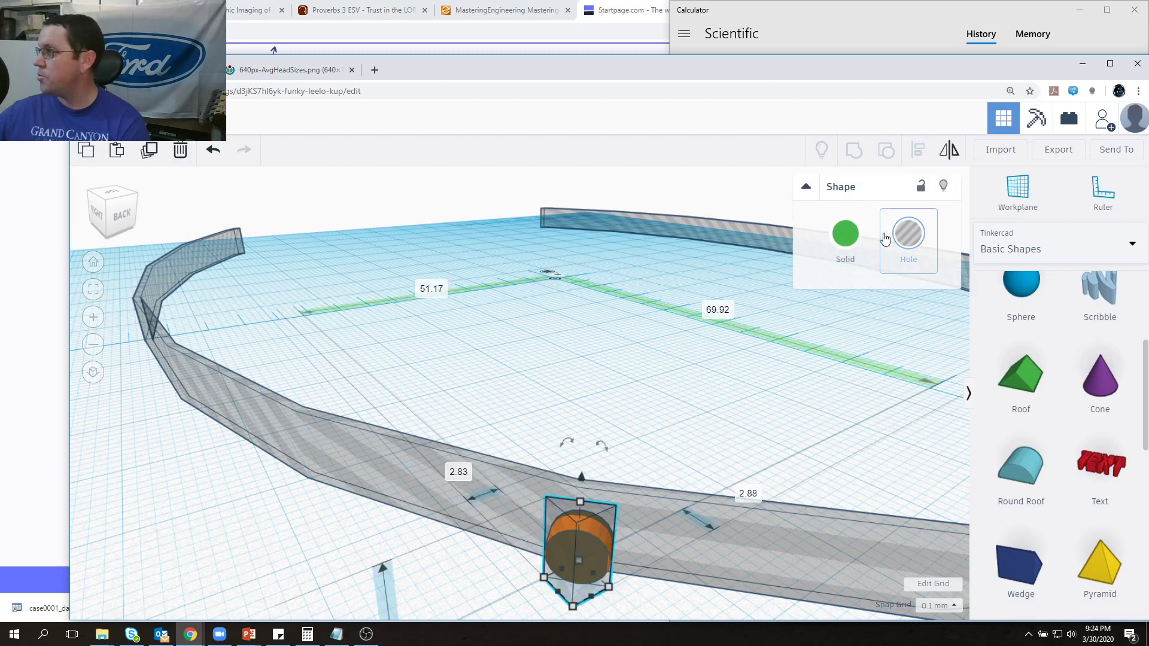
{"action": "left_click", "coordinate": [842, 235]}
{"action": "left_click", "coordinate": [663, 504]}
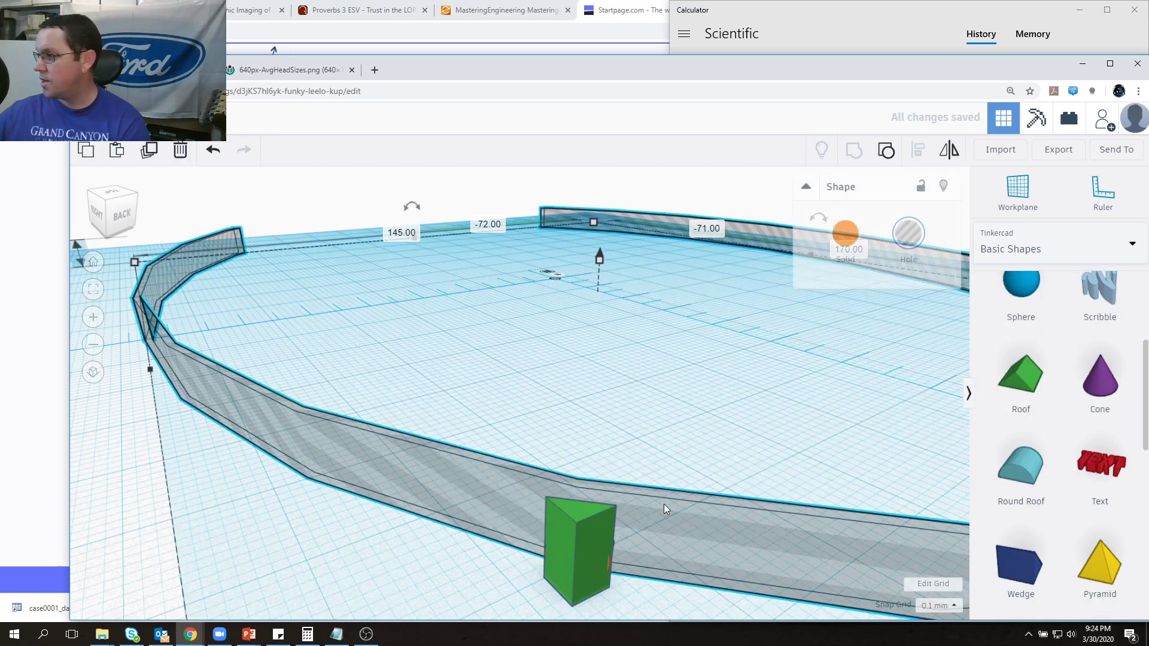
{"action": "left_click", "coordinate": [846, 234]}
Step: Move the loose green roof closer to the outside of the band's remaining side and rotate it 57°
{"action": "right_click_drag", "start_coordinate": [722, 489], "coordinate": [392, 515]}
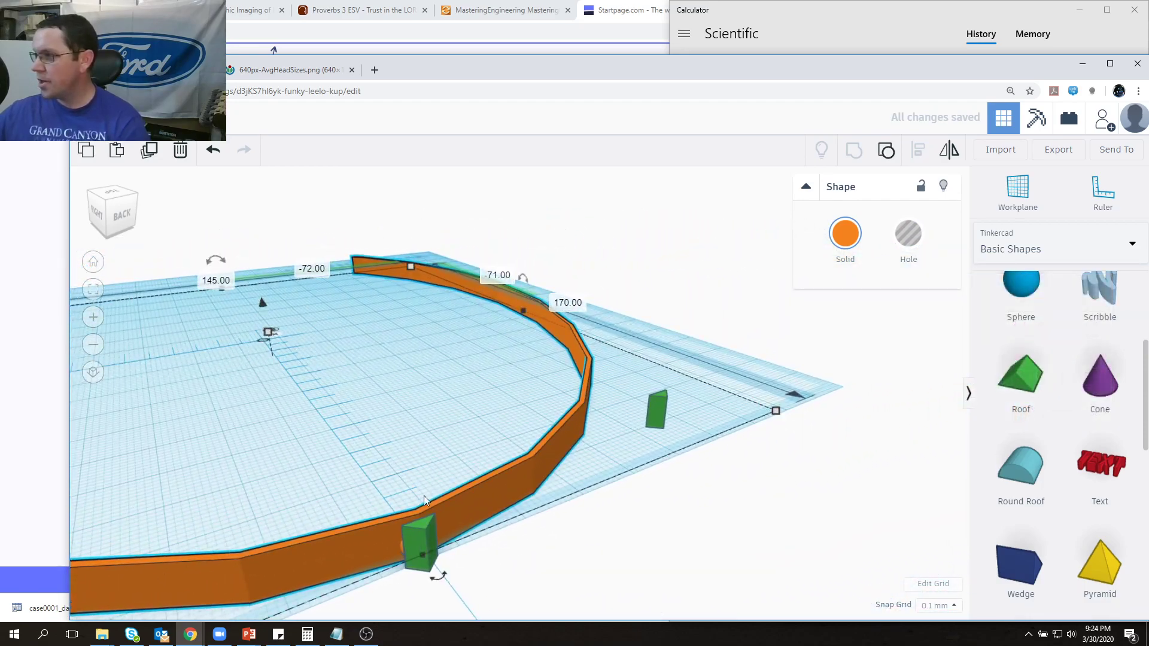
{"action": "right_click_drag", "start_coordinate": [626, 432], "coordinate": [273, 508]}
{"action": "right_click_drag", "start_coordinate": [728, 457], "coordinate": [368, 558]}
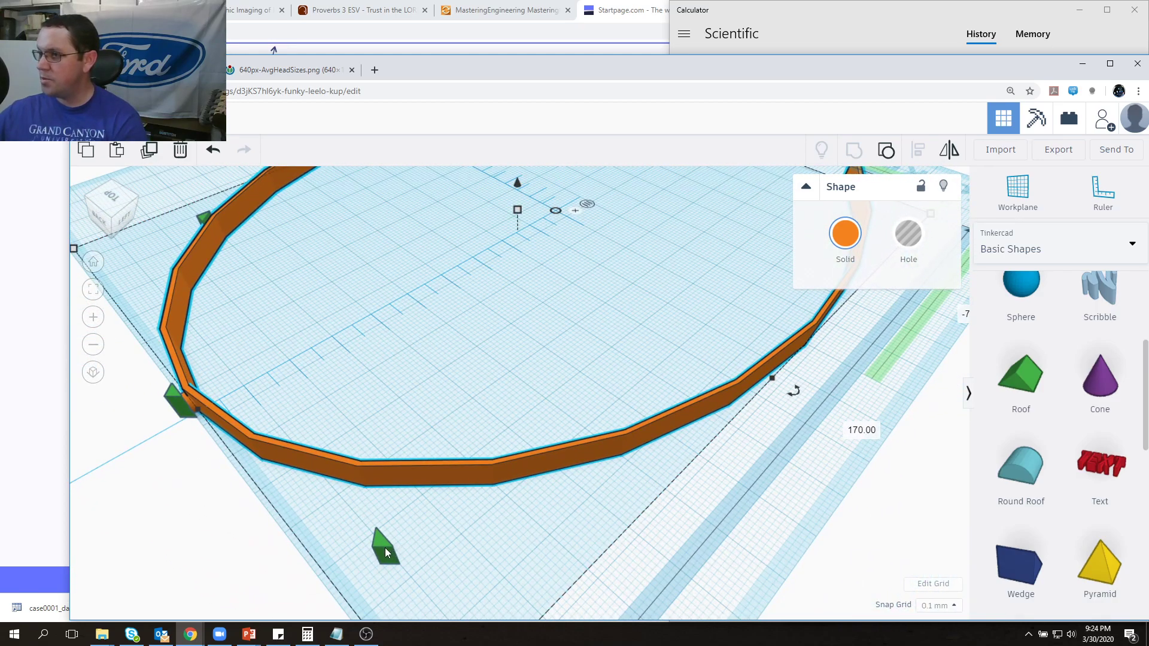
{"action": "left_click", "coordinate": [386, 547]}
{"action": "left_click_drag", "start_coordinate": [393, 548], "coordinate": [387, 550]}
{"action": "left_click", "coordinate": [470, 493]}
{"action": "key", "text": "Return"}
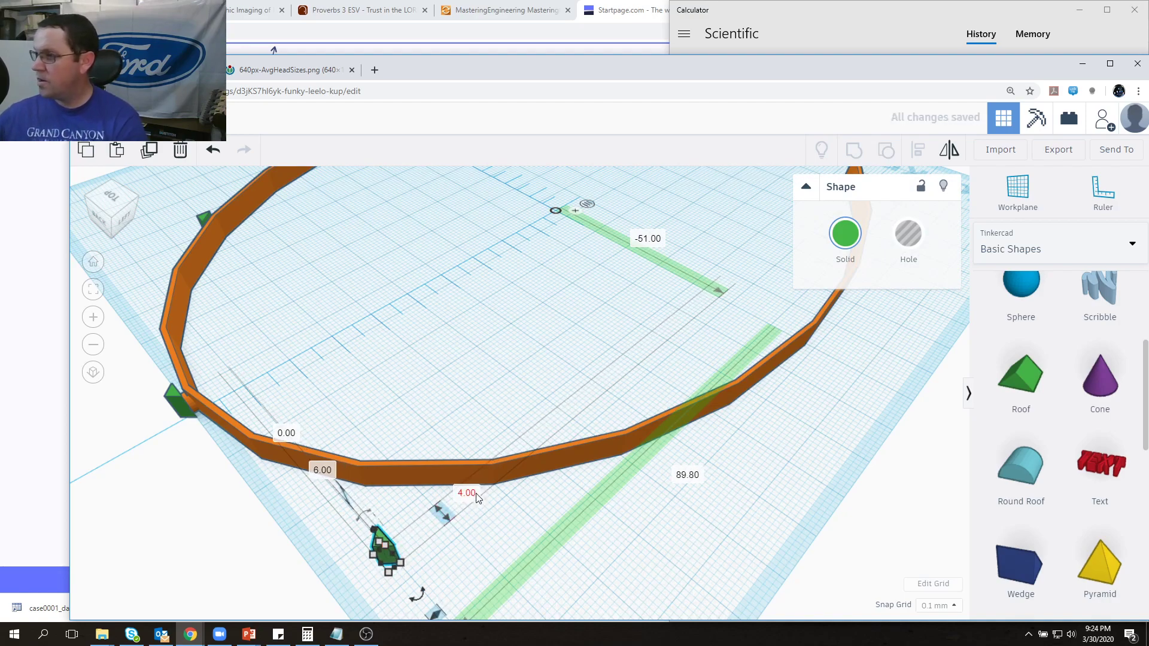
{"action": "scroll", "coordinate": [380, 554], "scroll_direction": "up", "scroll_amount": 5}
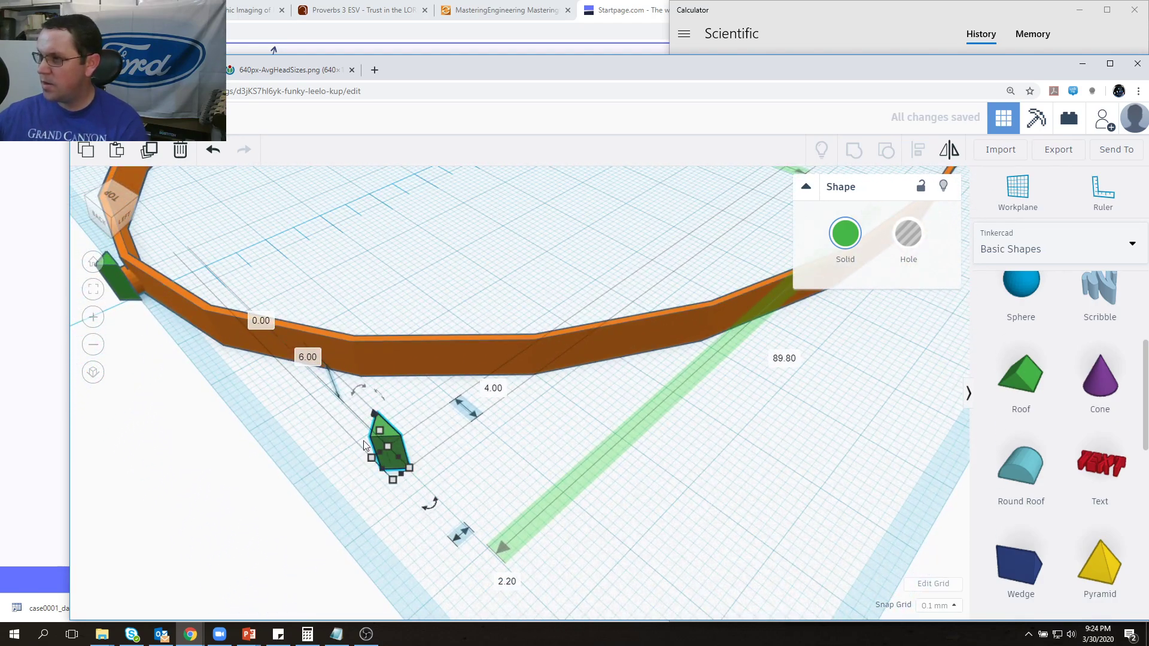
{"action": "left_click_drag", "start_coordinate": [388, 464], "coordinate": [599, 465]}
{"action": "left_click_drag", "start_coordinate": [638, 510], "coordinate": [673, 463]}
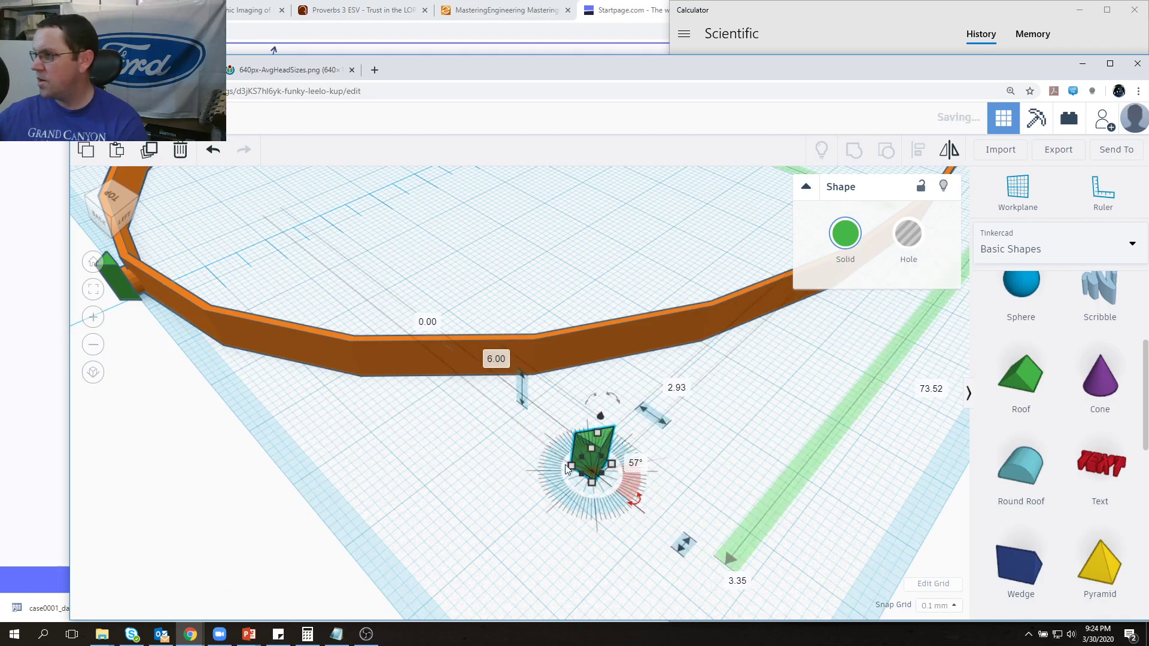
{"action": "left_click", "coordinate": [435, 441]}
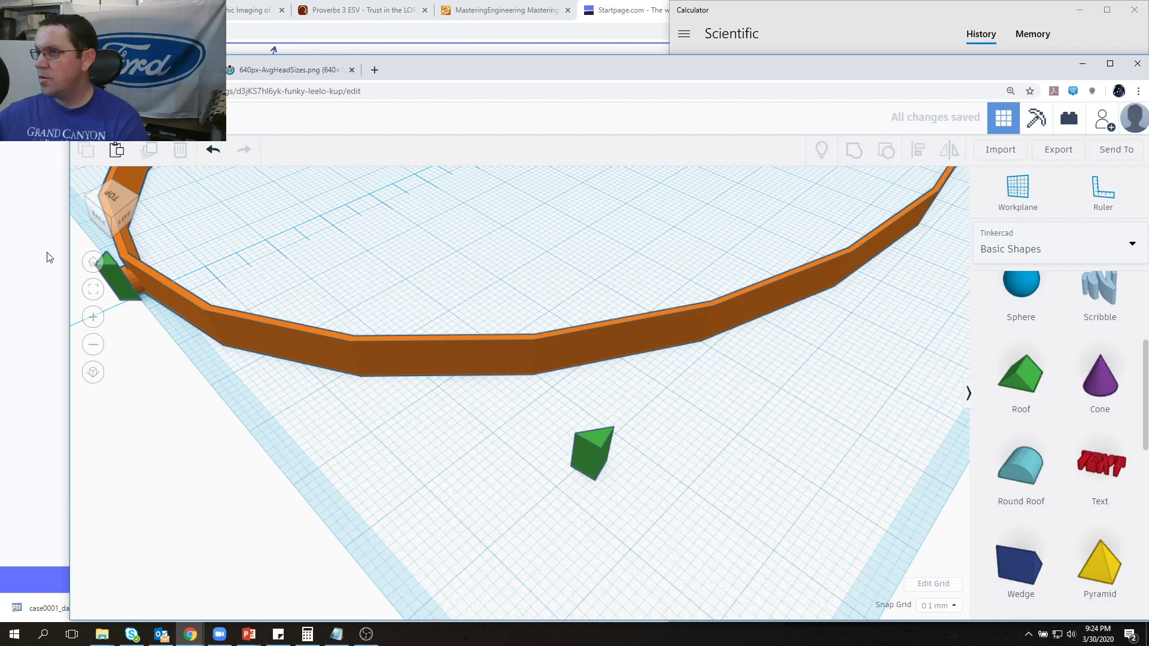
Step: Pull the spare cylinder out of the back hook and place it between the band's remaining side and the loose roof
{"action": "left_click", "coordinate": [132, 277]}
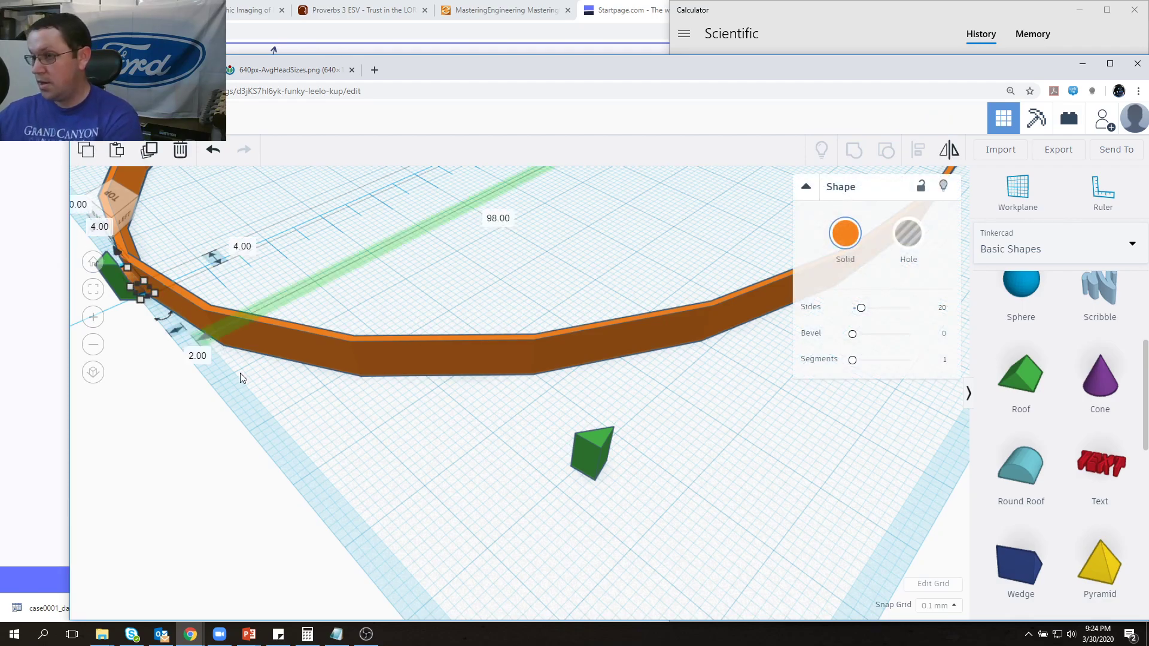
{"action": "key", "text": "shift+Right"}
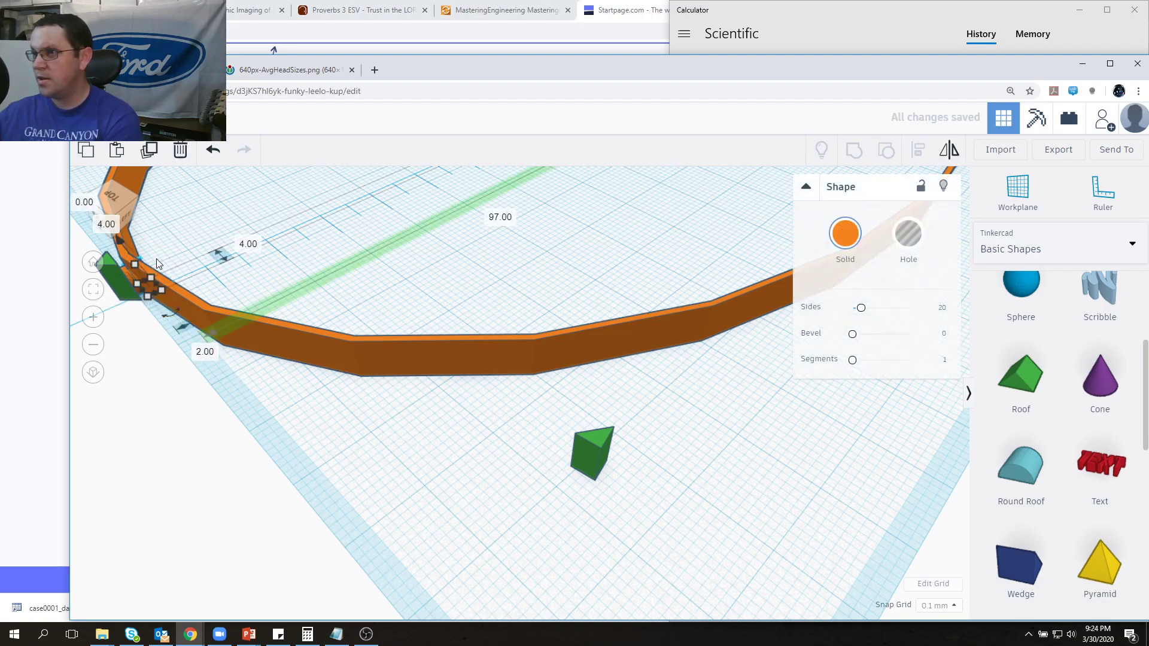
{"action": "scroll", "coordinate": [161, 278], "scroll_direction": "up", "scroll_amount": 3}
{"action": "middle_click_drag", "start_coordinate": [190, 327], "coordinate": [192, 367]}
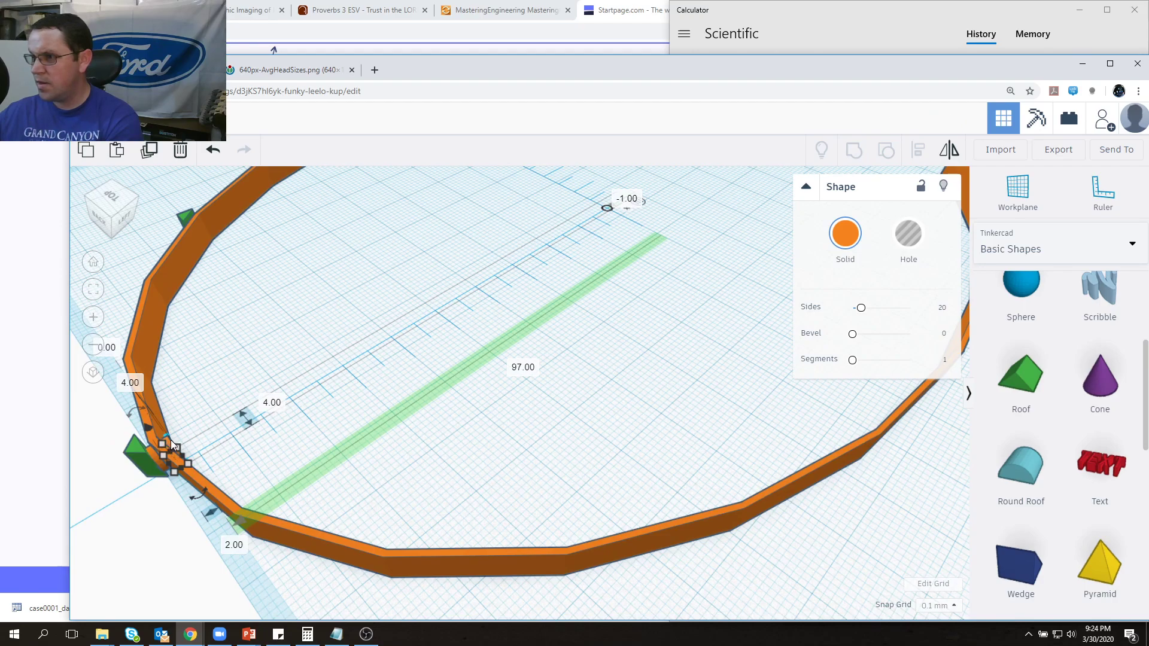
{"action": "left_click_drag", "start_coordinate": [172, 446], "coordinate": [576, 592]}
{"action": "right_click_drag", "start_coordinate": [597, 500], "coordinate": [606, 371]}
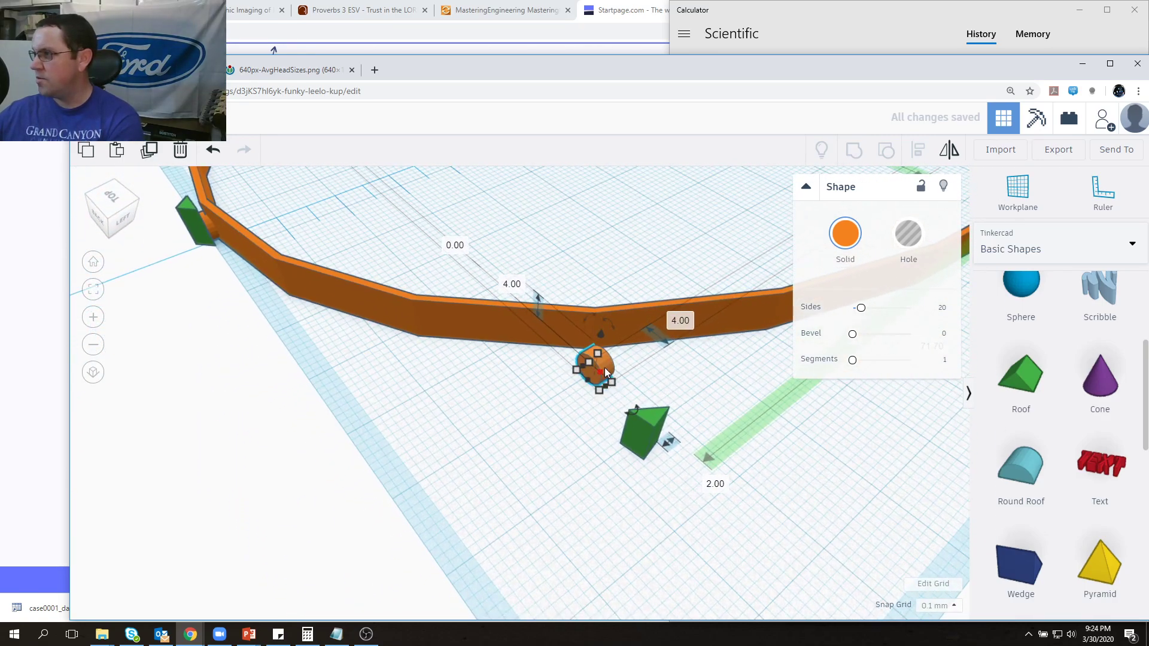
Step: Rotate the spare cylinder toward the band and move it up against the band's outer face
{"action": "left_click_drag", "start_coordinate": [633, 412], "coordinate": [669, 383]}
{"action": "left_click_drag", "start_coordinate": [596, 370], "coordinate": [599, 349]}
{"action": "scroll", "coordinate": [601, 349], "scroll_direction": "up", "scroll_amount": 1}
{"action": "middle_click_drag", "start_coordinate": [601, 348], "coordinate": [563, 572]}
{"action": "middle_click_drag", "start_coordinate": [564, 470], "coordinate": [563, 455]}
{"action": "right_click_drag", "start_coordinate": [563, 455], "coordinate": [548, 500]}
{"action": "scroll", "coordinate": [570, 376], "scroll_direction": "up", "scroll_amount": 1}
{"action": "middle_click_drag", "start_coordinate": [570, 375], "coordinate": [533, 479]}
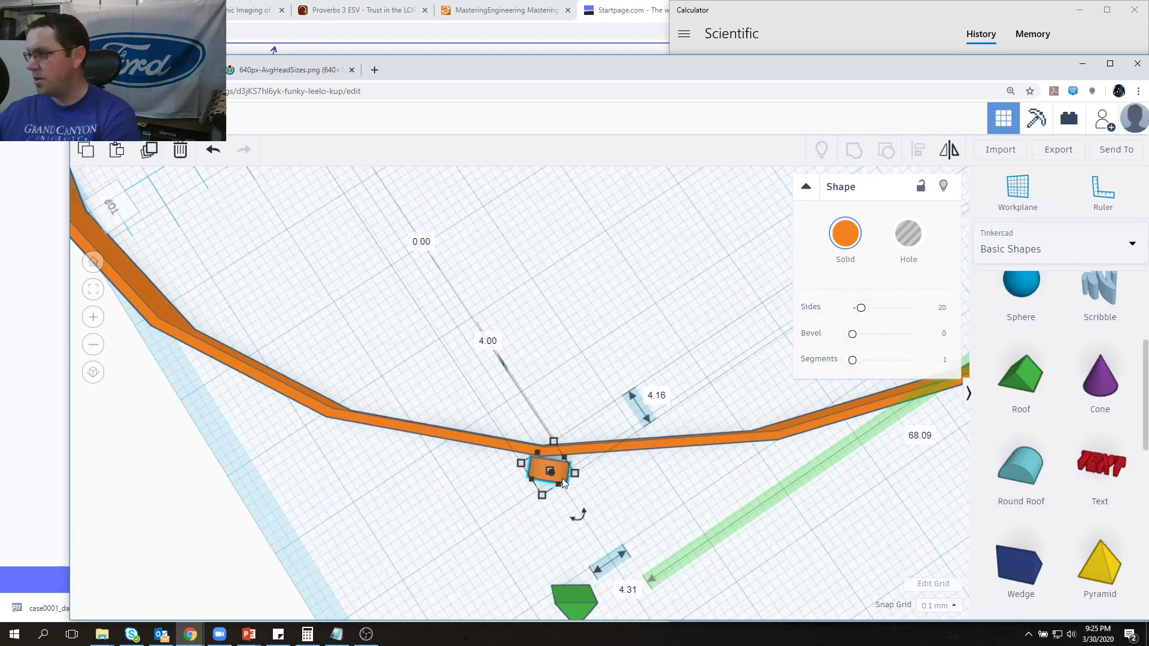
Step: Rotate the cylinder on the band's side by a further 10° about the vertical axis
{"action": "left_click_drag", "start_coordinate": [583, 516], "coordinate": [584, 516]}
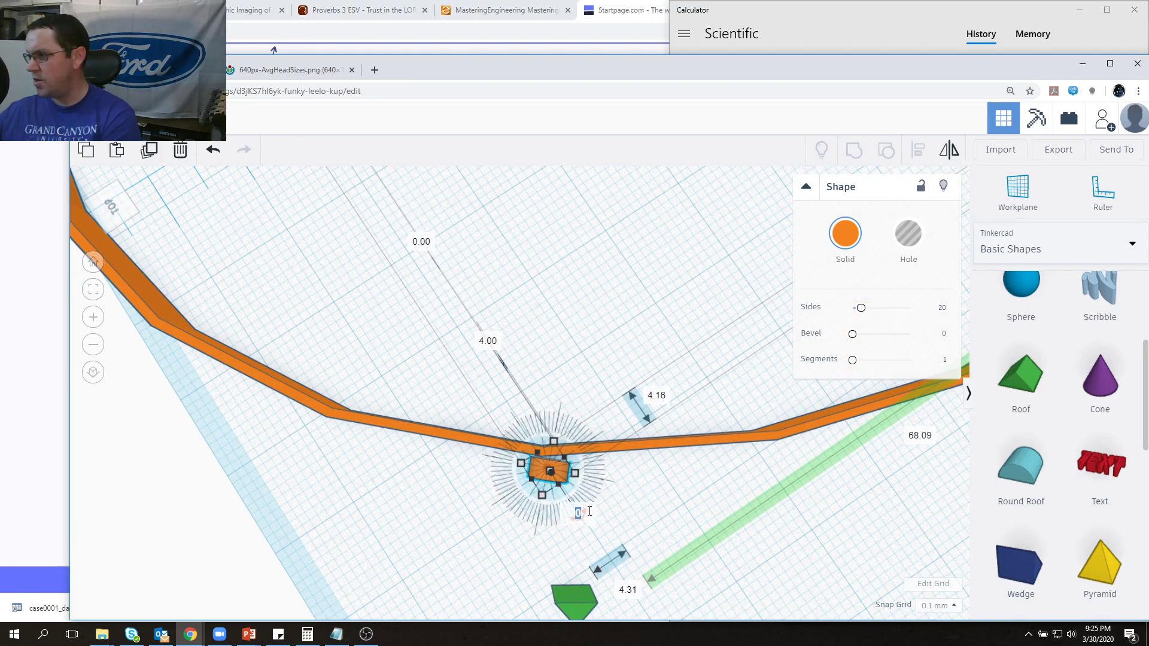
{"action": "middle_click_drag", "start_coordinate": [578, 525], "coordinate": [582, 573]}
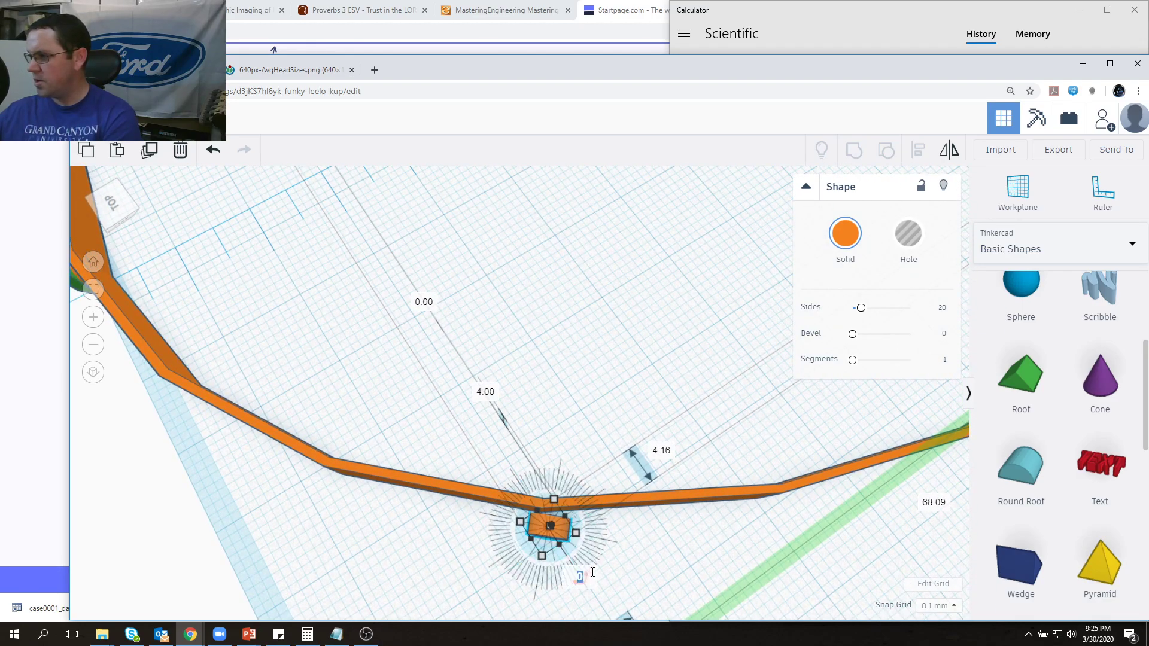
{"action": "left_click", "coordinate": [585, 583]}
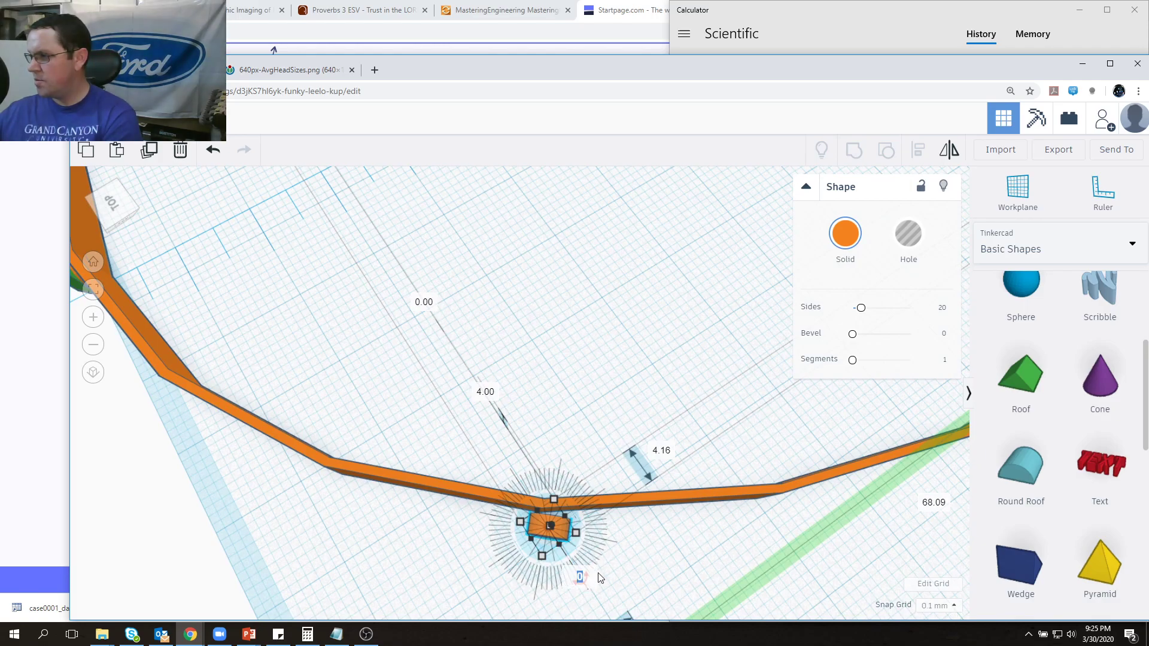
{"action": "middle_click_drag", "start_coordinate": [596, 579], "coordinate": [573, 488]}
{"action": "right_click_drag", "start_coordinate": [574, 489], "coordinate": [578, 453]}
{"action": "mouse_move", "coordinate": [577, 593]}
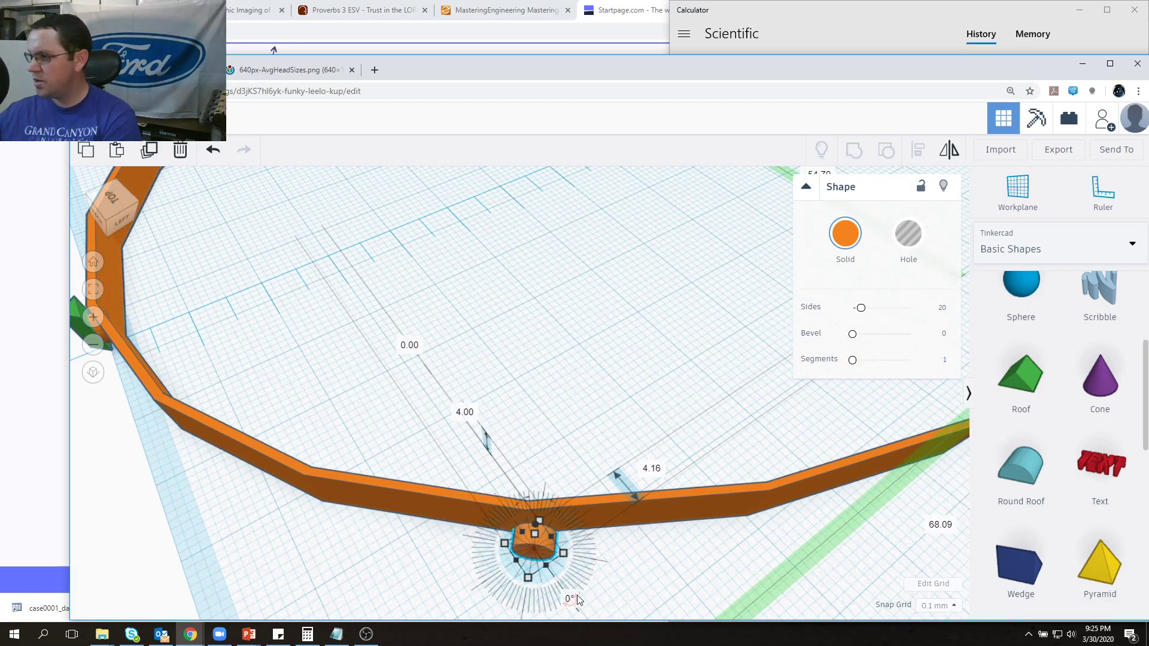
{"action": "type", "text": "10"}
{"action": "key", "text": "Return"}
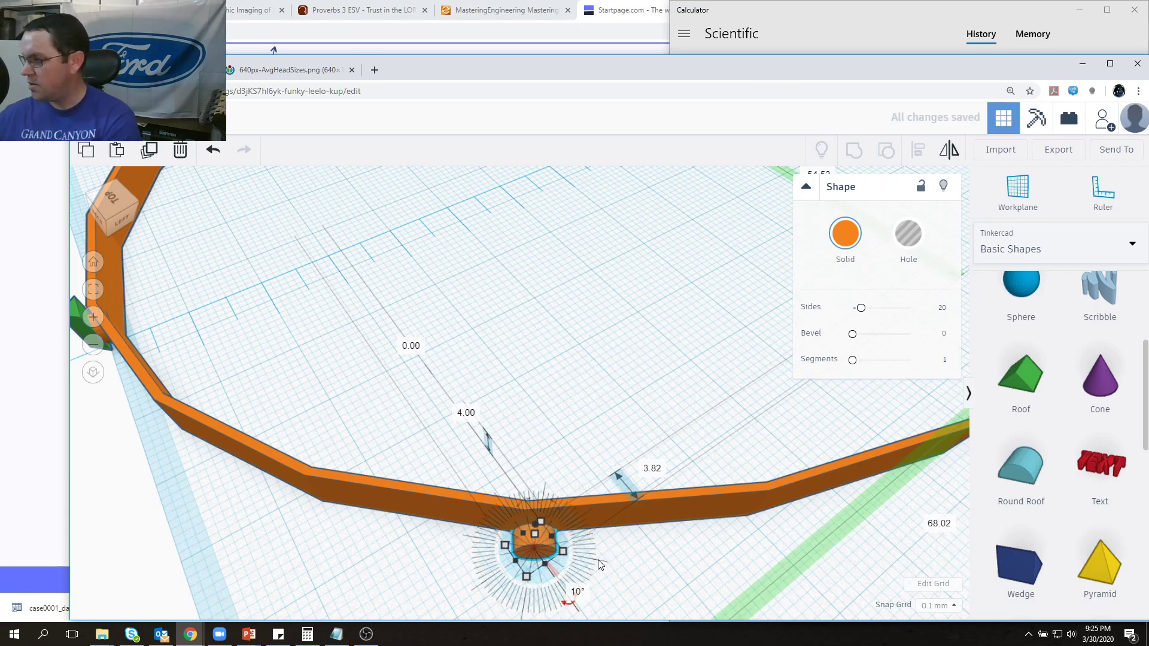
{"action": "left_click", "coordinate": [598, 559]}
Step: Slide the cylinder onto the corner of the band's outer face and move the loose green roof over its outer end
{"action": "right_click_drag", "start_coordinate": [598, 541], "coordinate": [524, 400]}
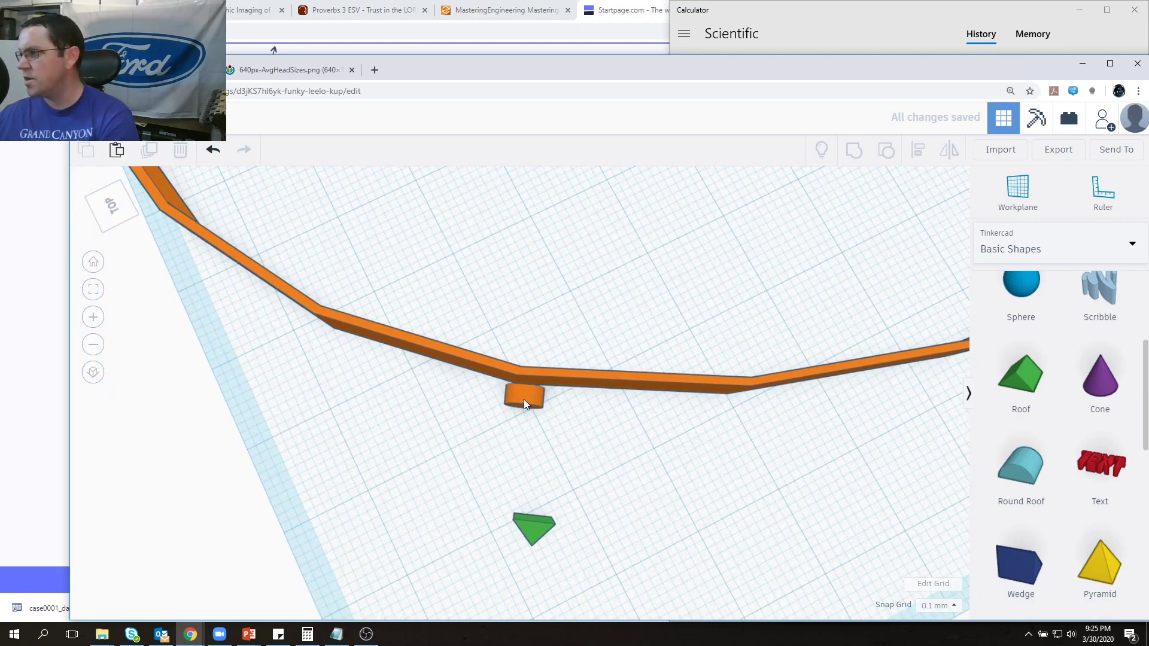
{"action": "left_click_drag", "start_coordinate": [524, 399], "coordinate": [516, 393]}
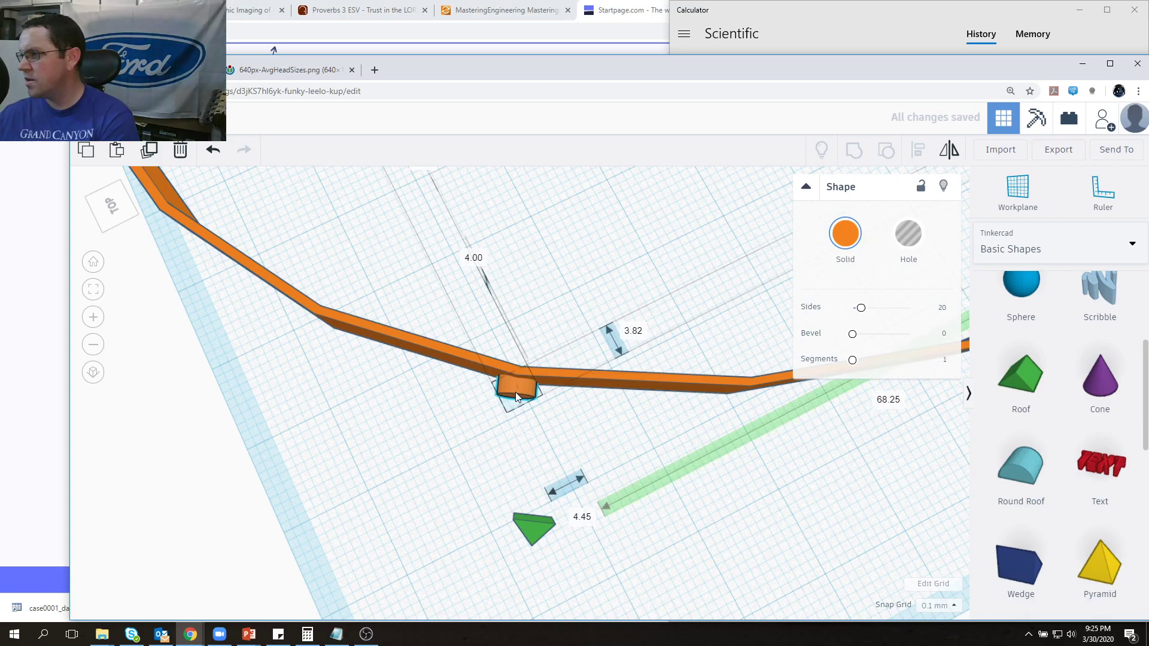
{"action": "left_click", "coordinate": [516, 502]}
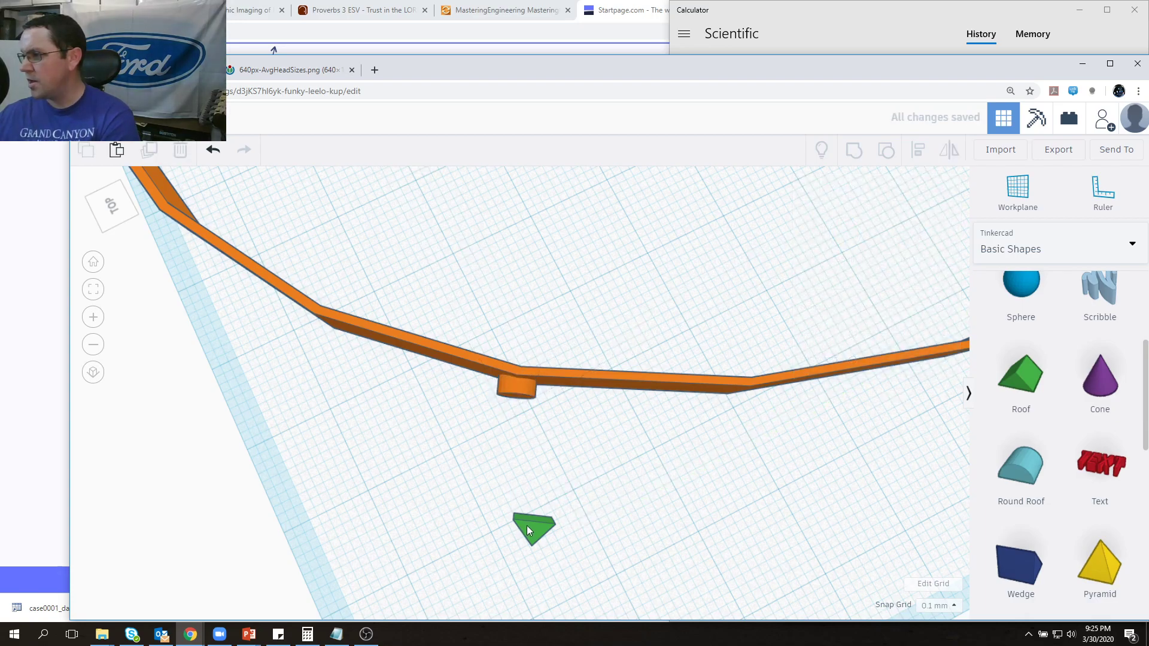
{"action": "left_click_drag", "start_coordinate": [526, 518], "coordinate": [509, 398]}
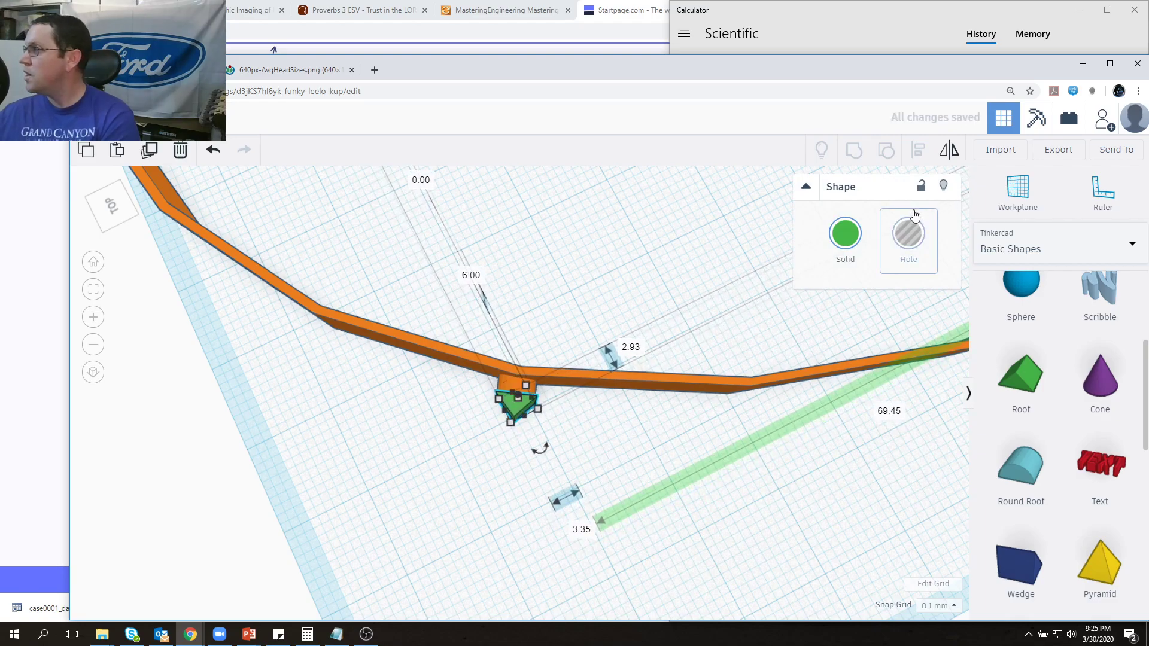
Step: Turn the roof into a hole, nudge it until it is centred over the cylinder, and make it solid again
{"action": "left_click", "coordinate": [912, 233]}
{"action": "right_click_drag", "start_coordinate": [563, 486], "coordinate": [521, 431]}
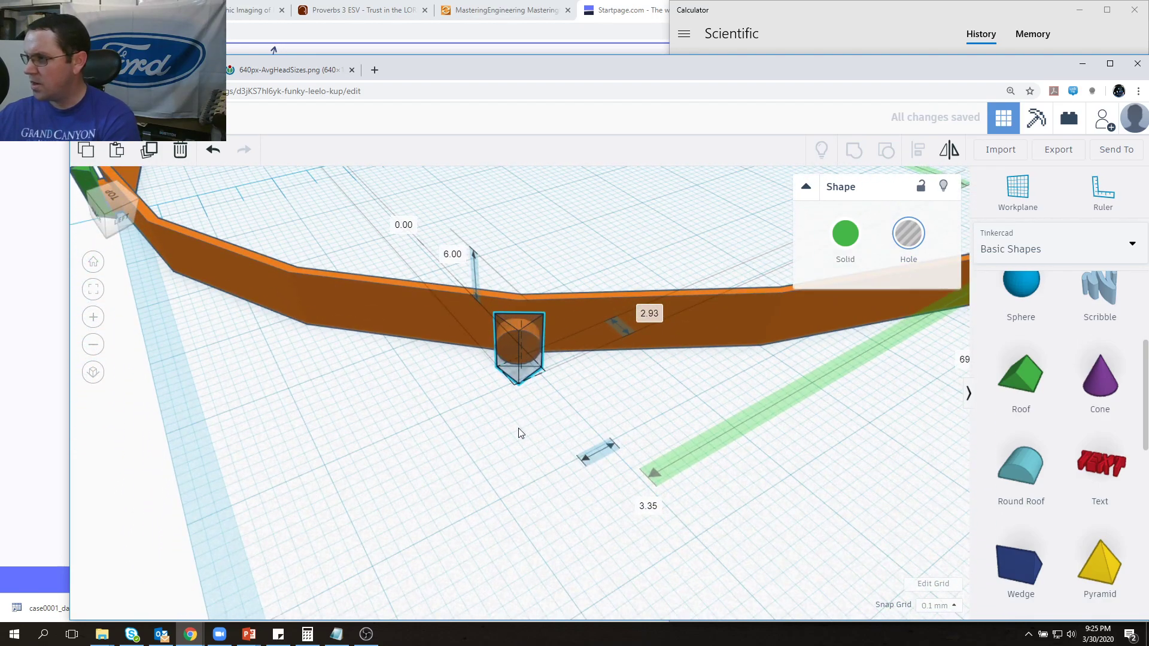
{"action": "left_click_drag", "start_coordinate": [528, 341], "coordinate": [524, 336]}
{"action": "right_click_drag", "start_coordinate": [563, 254], "coordinate": [539, 282]}
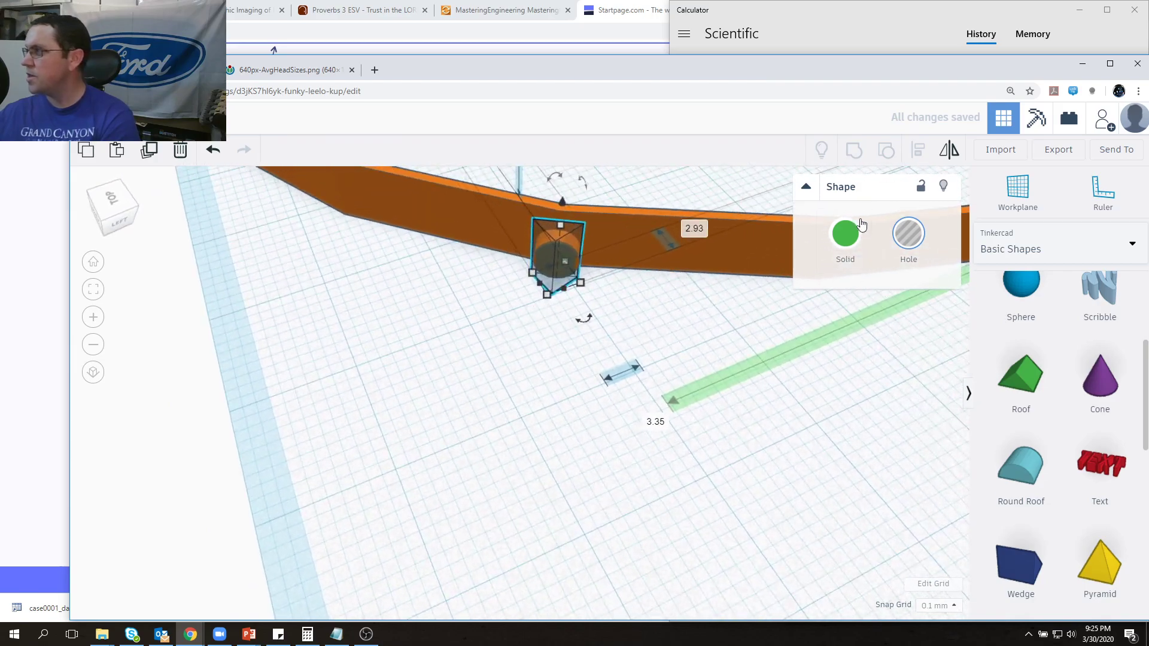
{"action": "left_click", "coordinate": [845, 233]}
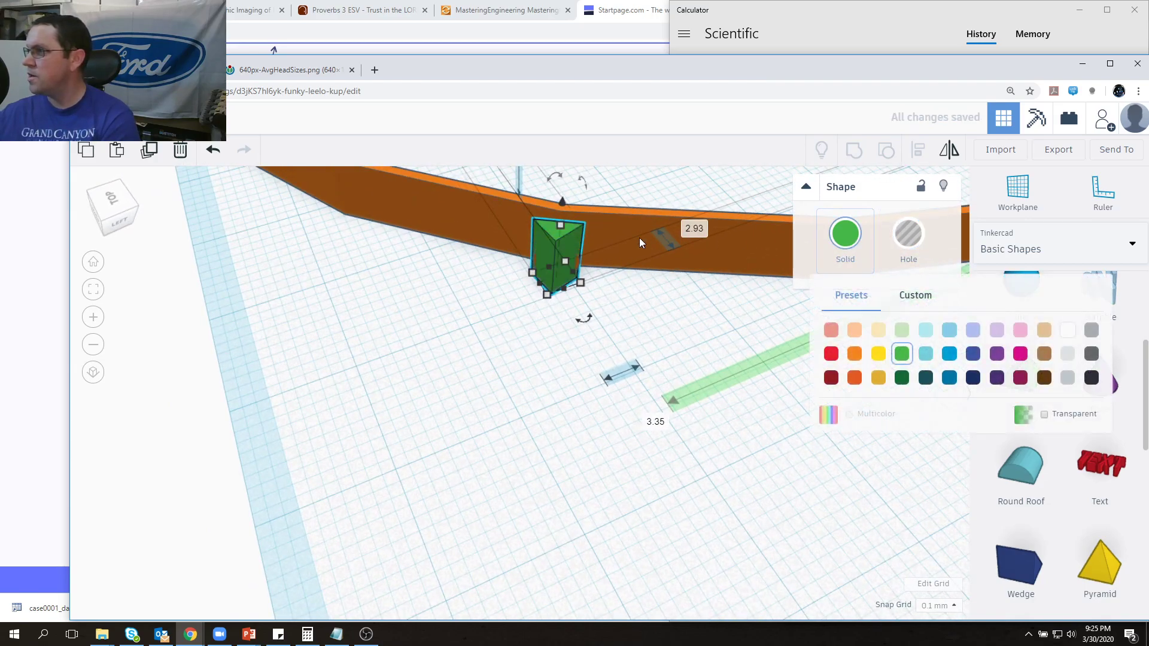
Step: Turn the band into a hole to inspect how the cylinder meets it, and make it solid again
{"action": "left_click", "coordinate": [614, 235]}
{"action": "left_click", "coordinate": [899, 230]}
{"action": "middle_click_drag", "start_coordinate": [691, 321], "coordinate": [515, 450]}
{"action": "right_click_drag", "start_coordinate": [515, 455], "coordinate": [577, 567]}
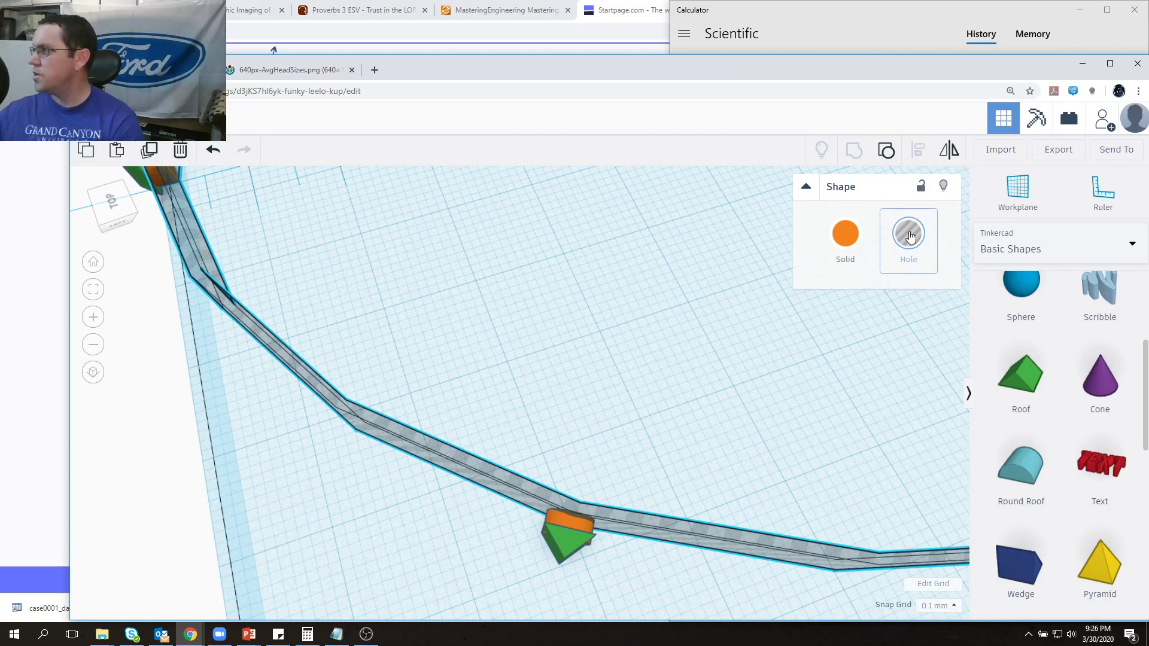
{"action": "left_click", "coordinate": [845, 235]}
{"action": "right_click_drag", "start_coordinate": [780, 284], "coordinate": [591, 448]}
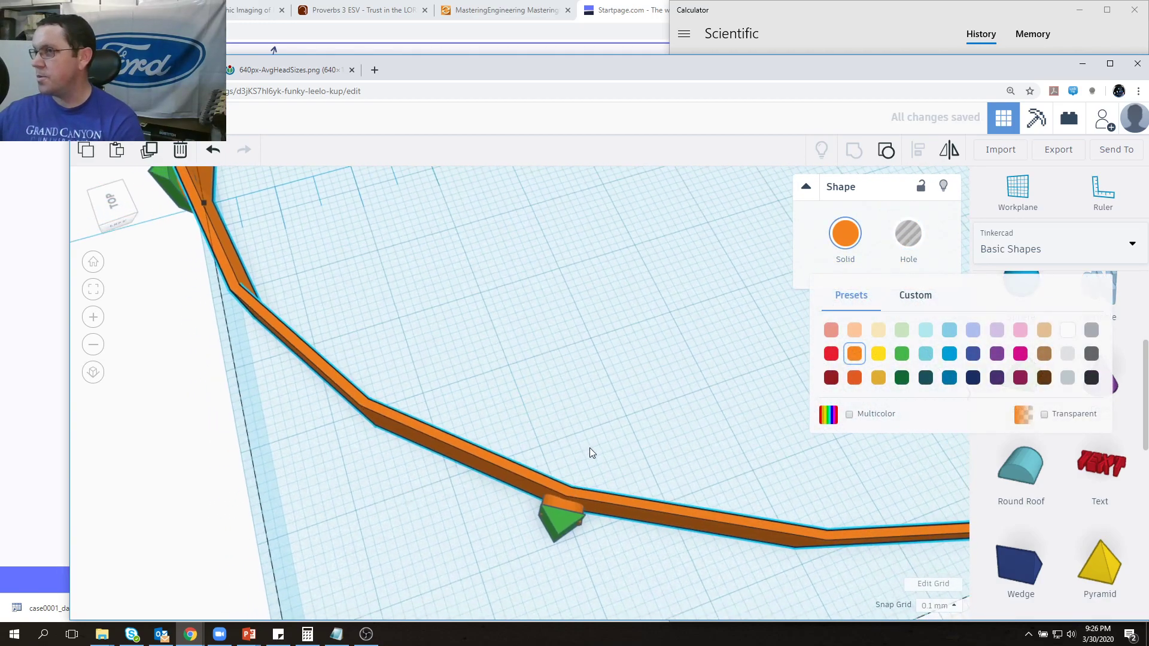
Step: Select the band with all its hook parts and colour them purple
{"action": "scroll", "coordinate": [570, 450], "scroll_direction": "down", "scroll_amount": 5}
{"action": "scroll", "coordinate": [565, 451], "scroll_direction": "down", "scroll_amount": 6}
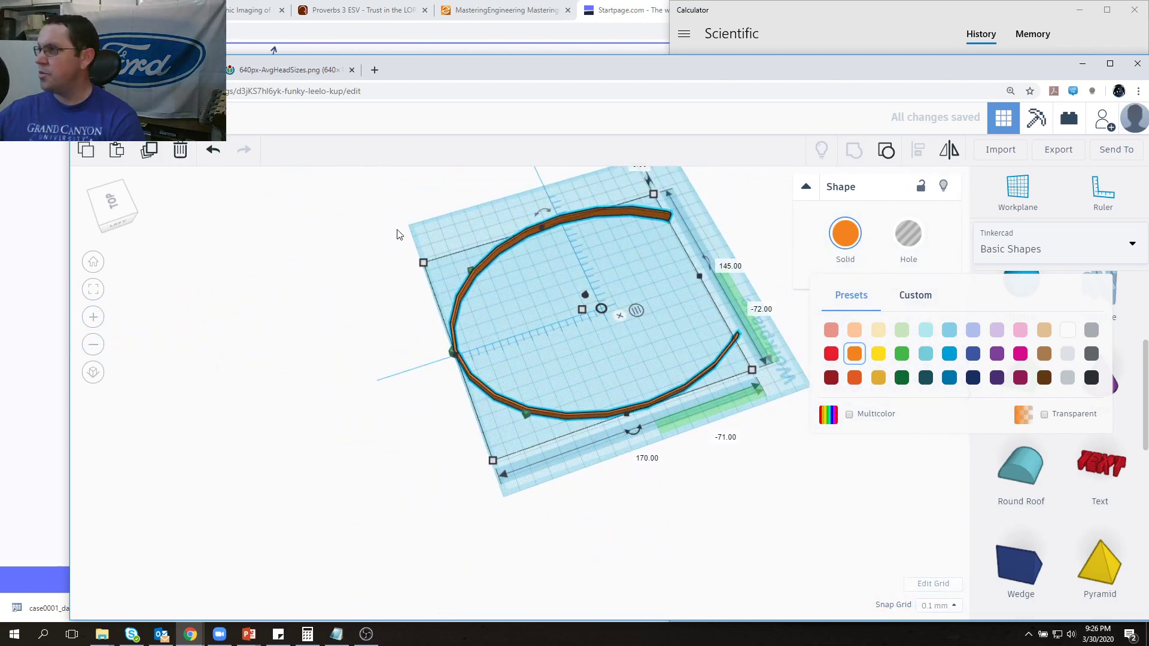
{"action": "left_click", "coordinate": [399, 235]}
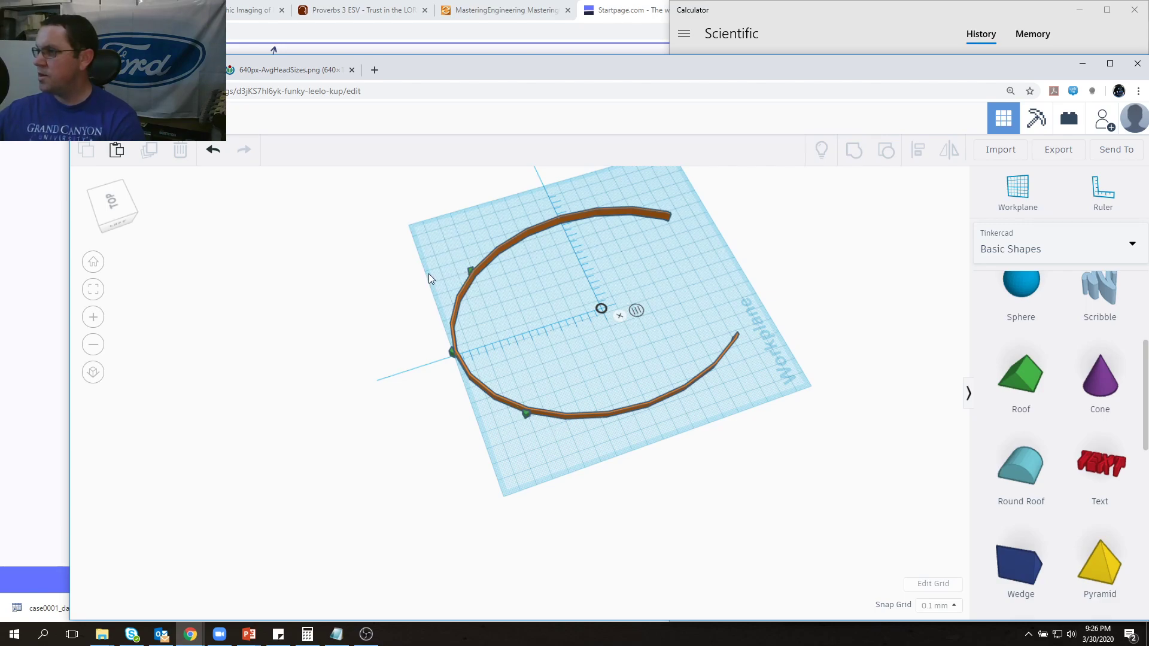
{"action": "left_click_drag", "start_coordinate": [407, 205], "coordinate": [811, 480]}
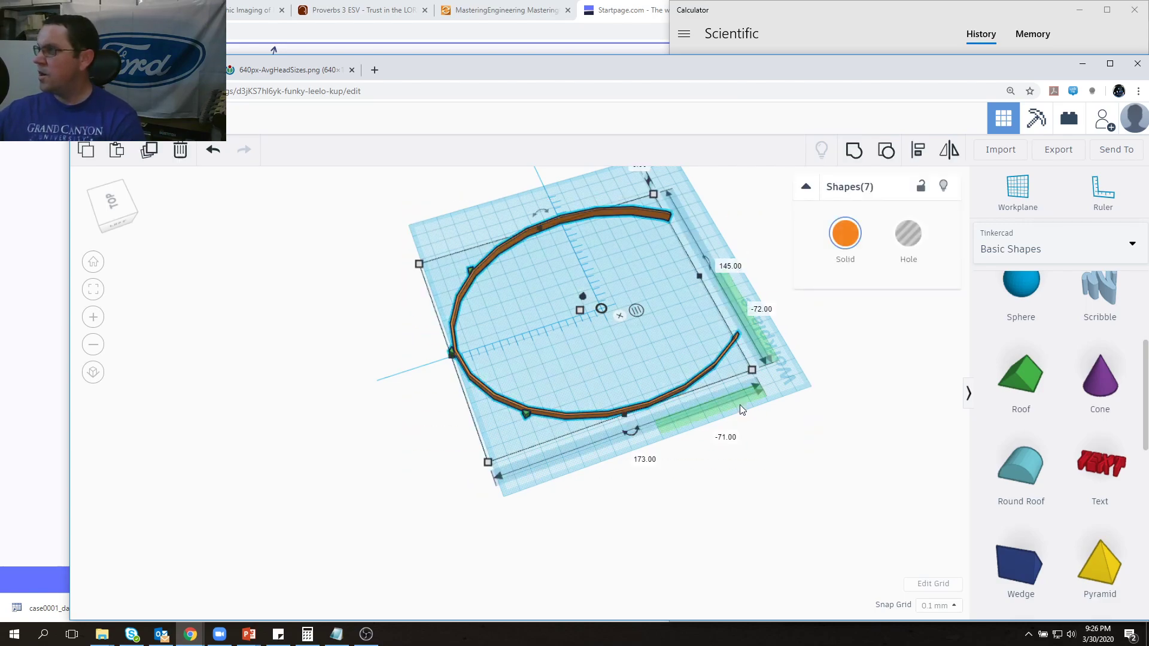
{"action": "left_click", "coordinate": [845, 234]}
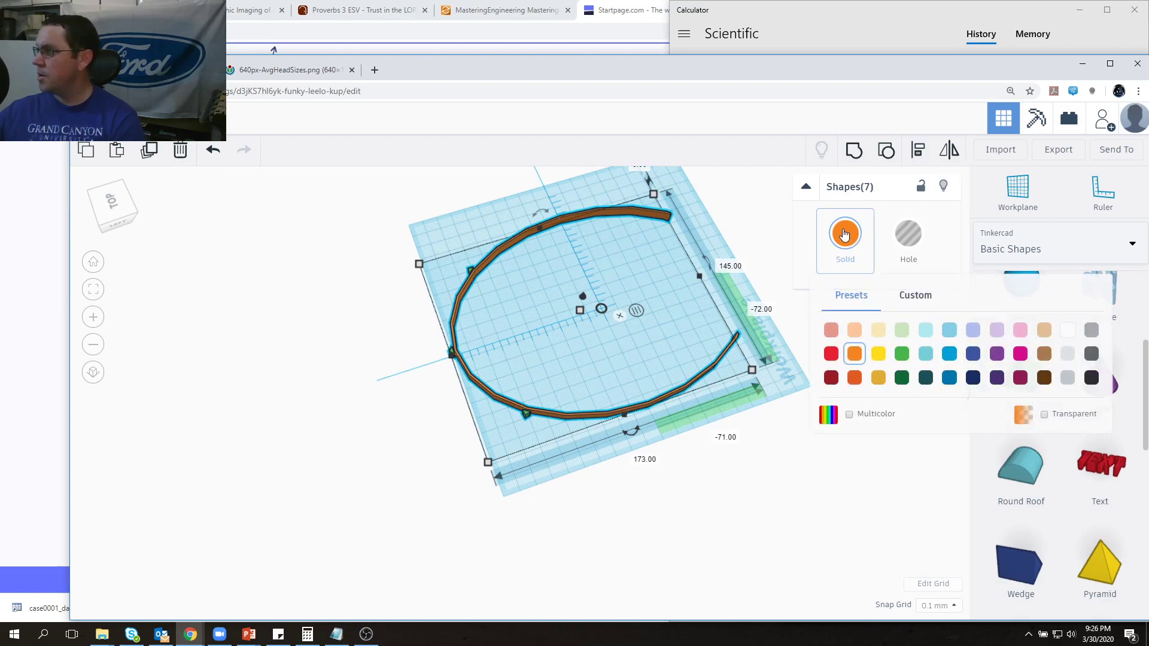
{"action": "left_click", "coordinate": [998, 356]}
Step: Group the band and all three cylinder-and-roof hooks into a single shape and inspect it from the back
{"action": "middle_click_drag", "start_coordinate": [619, 350], "coordinate": [776, 443]}
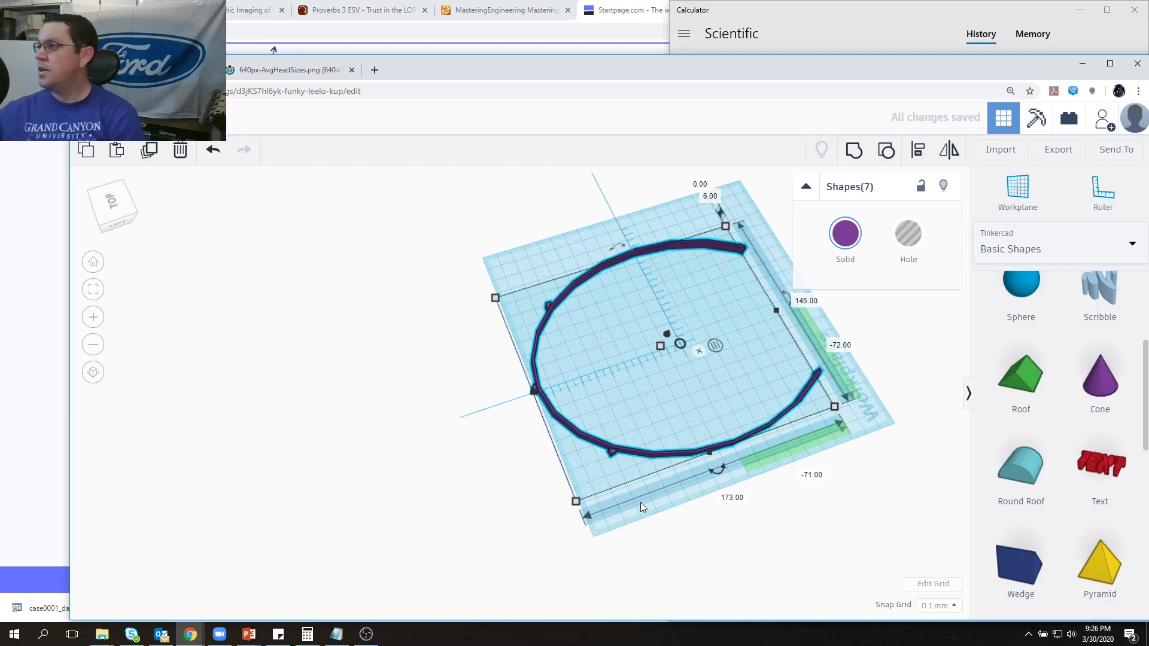
{"action": "right_click_drag", "start_coordinate": [630, 353], "coordinate": [739, 320]}
{"action": "left_click", "coordinate": [857, 151]}
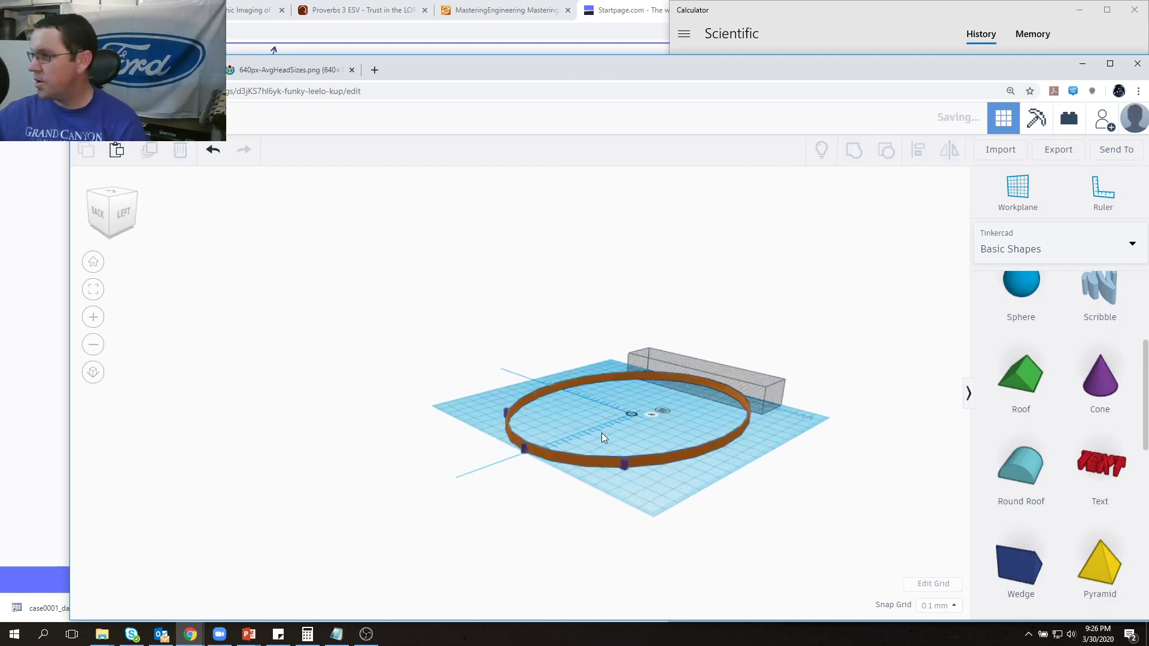
{"action": "scroll", "coordinate": [595, 453], "scroll_direction": "up", "scroll_amount": 2}
{"action": "scroll", "coordinate": [602, 464], "scroll_direction": "up", "scroll_amount": 4}
{"action": "middle_click_drag", "start_coordinate": [644, 504], "coordinate": [803, 505]}
{"action": "right_click_drag", "start_coordinate": [802, 505], "coordinate": [926, 528]}
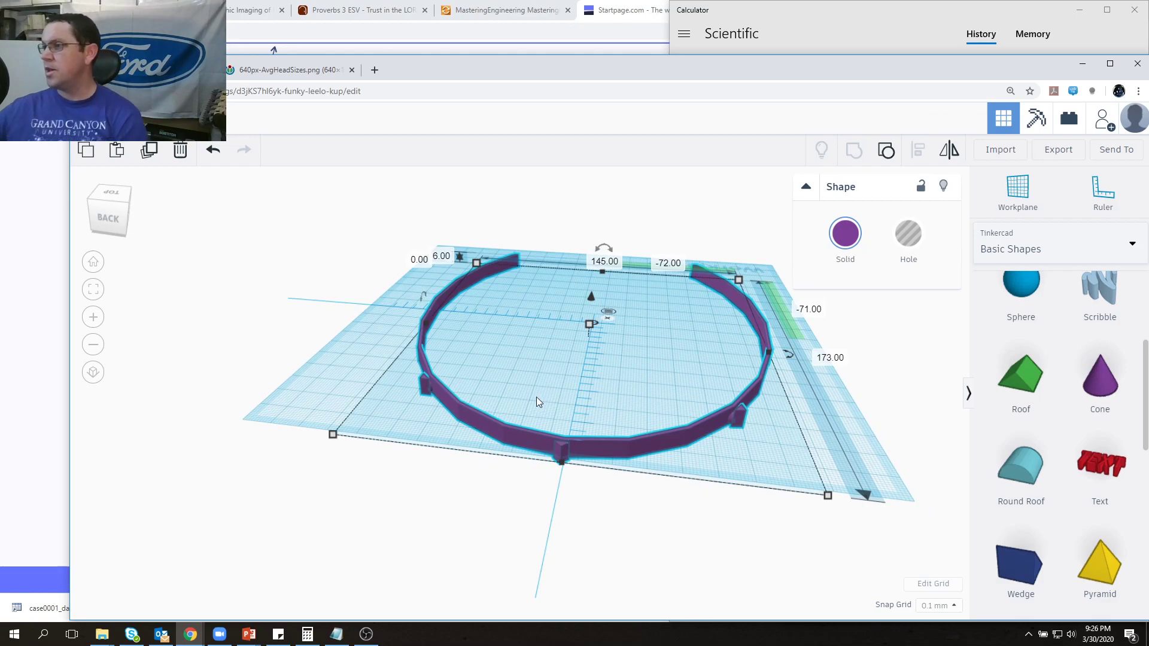
{"action": "scroll", "coordinate": [368, 472], "scroll_direction": "up", "scroll_amount": 2}
{"action": "right_click_drag", "start_coordinate": [525, 470], "coordinate": [647, 480]}
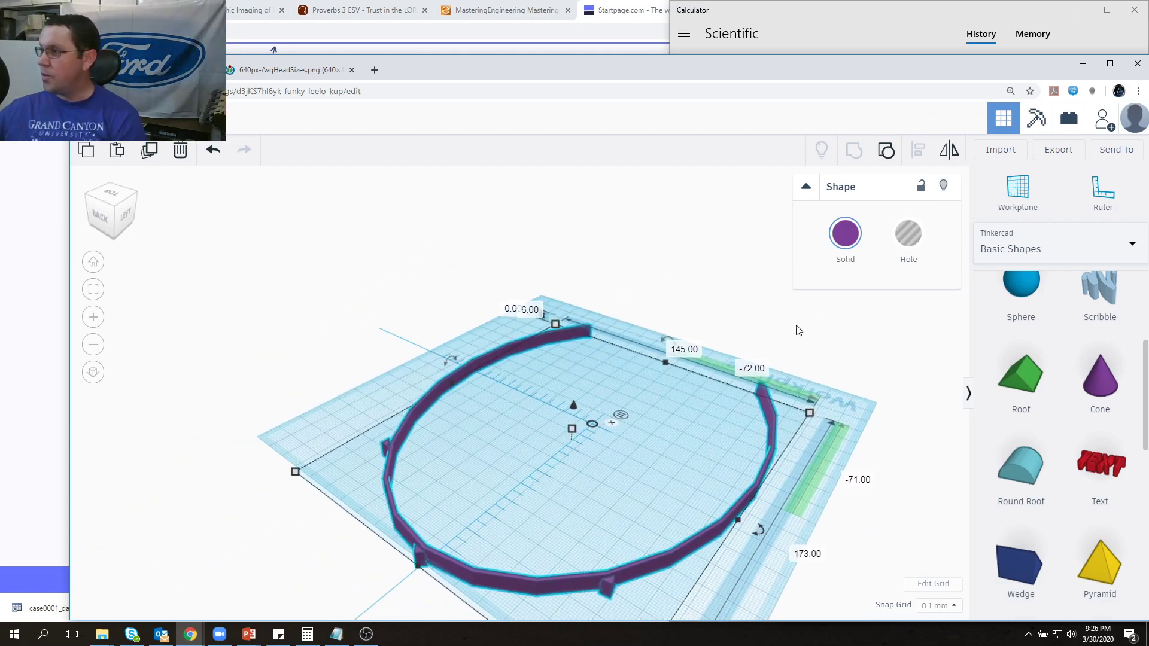
Step: Open the export options for the grouped purple band
{"action": "left_click", "coordinate": [1057, 150]}
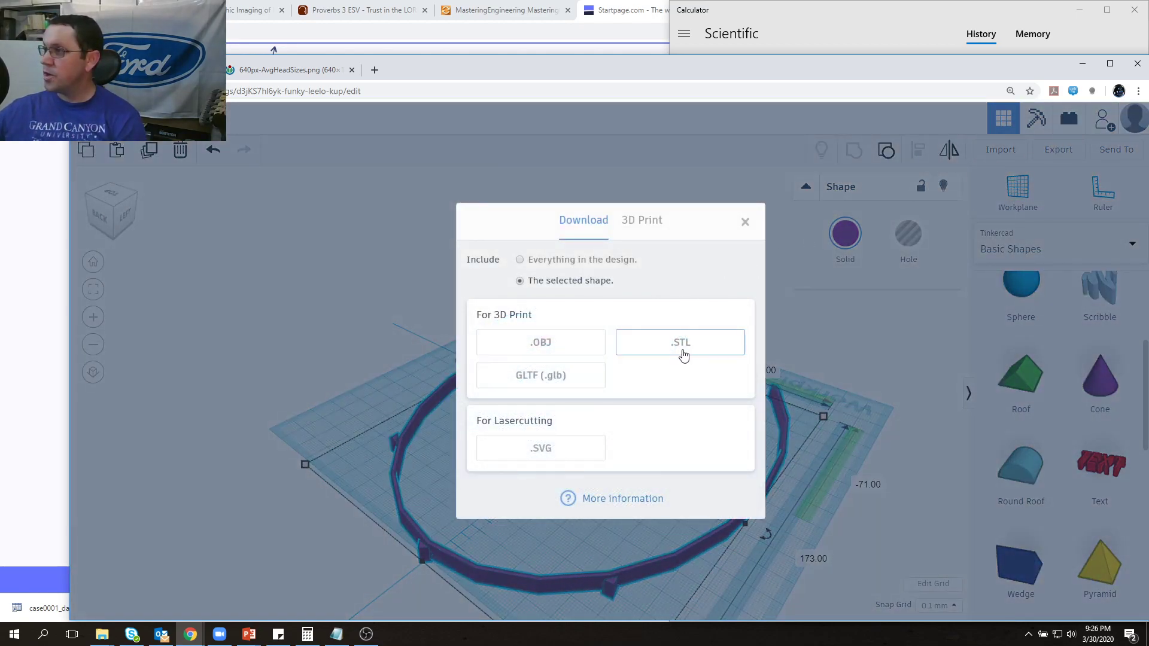